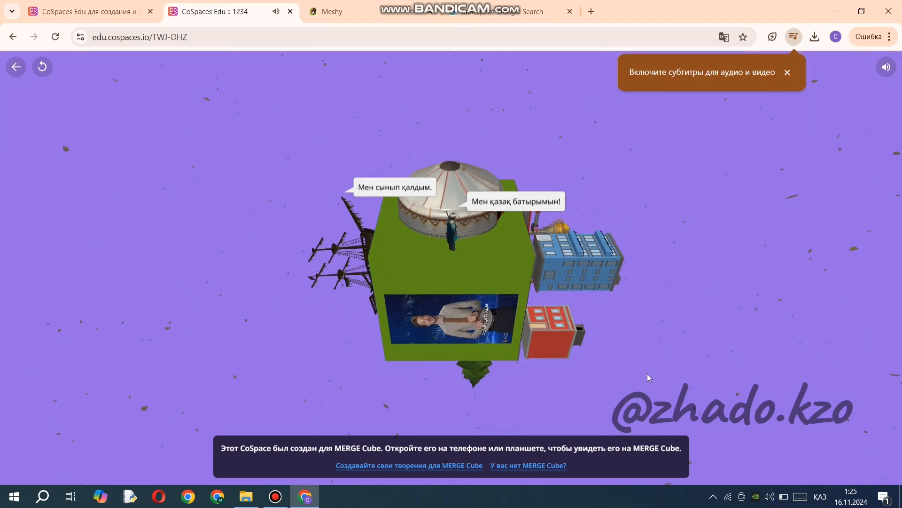
Rotate the MERGE Cube scene to examine the yurt, ship, buildings, video panel and speaking characters on its sides.
left_click_drag(604, 147, 639, 162)
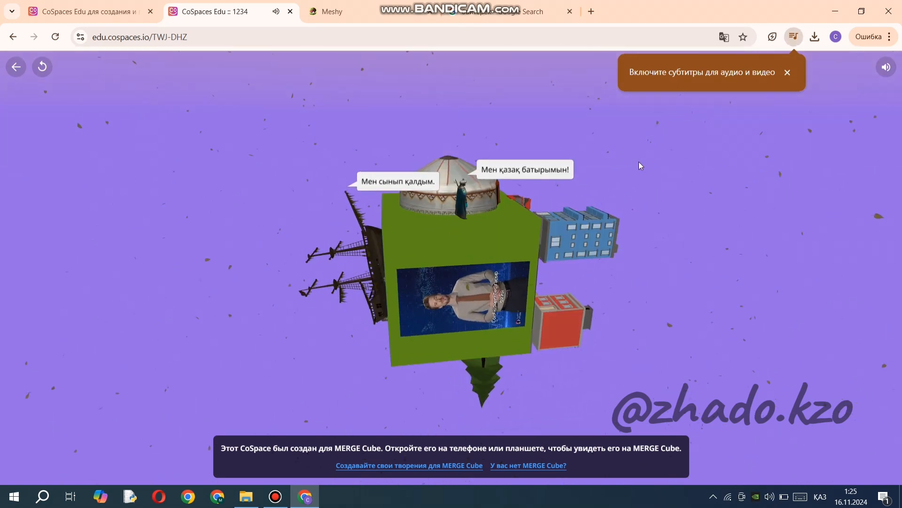
left_click_drag(671, 362, 543, 414)
left_click_drag(657, 329, 561, 297)
left_click_drag(565, 353, 397, 270)
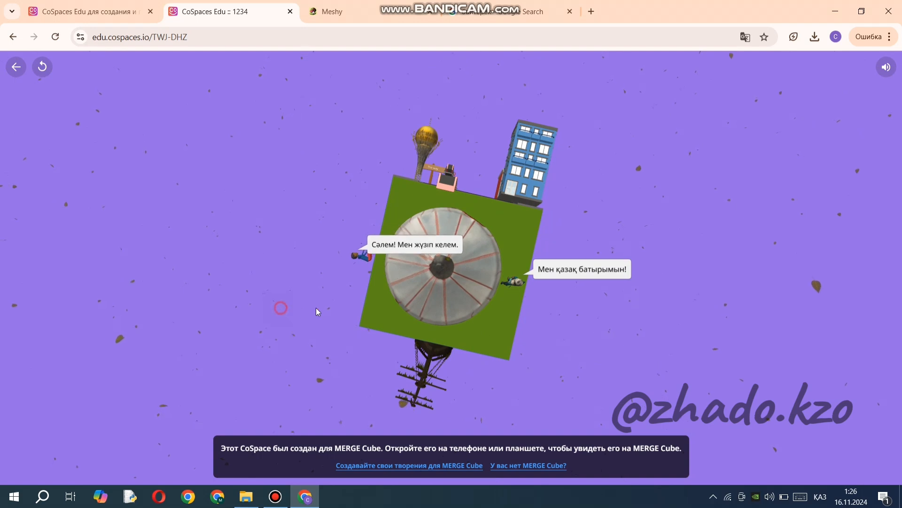
mouse_move(316, 308)
left_mouse_down()
mouse_move(413, 268)
mouse_move(454, 132)
mouse_move(473, 295)
mouse_move(476, 269)
mouse_move(458, 229)
mouse_move(416, 208)
mouse_move(356, 208)
mouse_move(289, 230)
mouse_move(294, 242)
mouse_move(362, 262)
mouse_move(422, 250)
mouse_move(470, 185)
mouse_move(464, 254)
mouse_move(477, 272)
mouse_move(474, 226)
mouse_move(515, 184)
mouse_move(582, 323)
mouse_move(488, 344)
mouse_move(391, 234)
mouse_move(456, 212)
mouse_move(470, 318)
mouse_move(604, 224)
mouse_move(588, 305)
mouse_move(548, 365)
mouse_move(529, 374)
mouse_move(441, 379)
mouse_move(360, 368)
mouse_move(305, 331)
mouse_move(310, 320)
left_mouse_up()
left_click(309, 375)
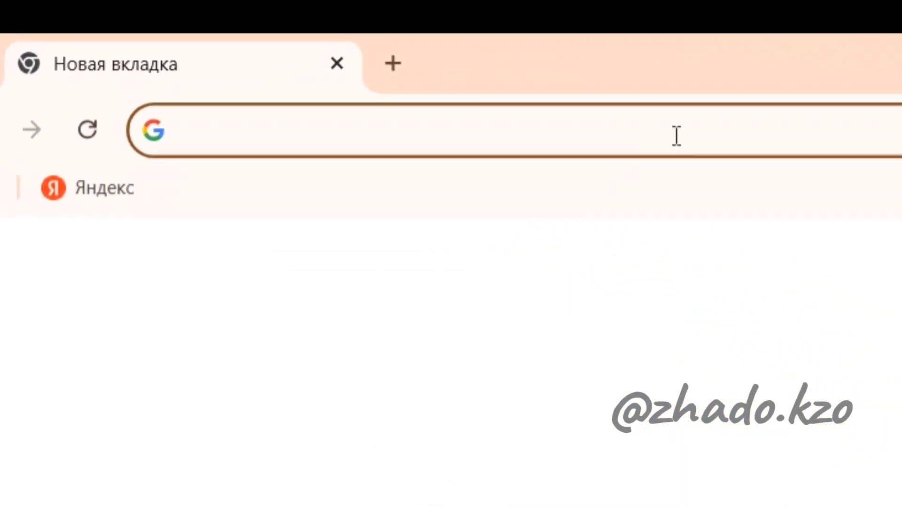
Search the web for "cospace" and open the CoSpaces Edu website from the results.
type("c")
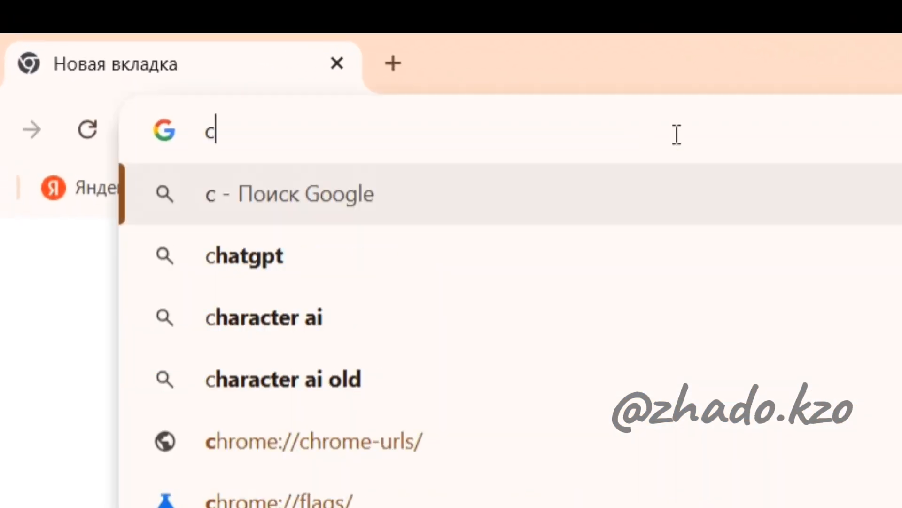
type("os")
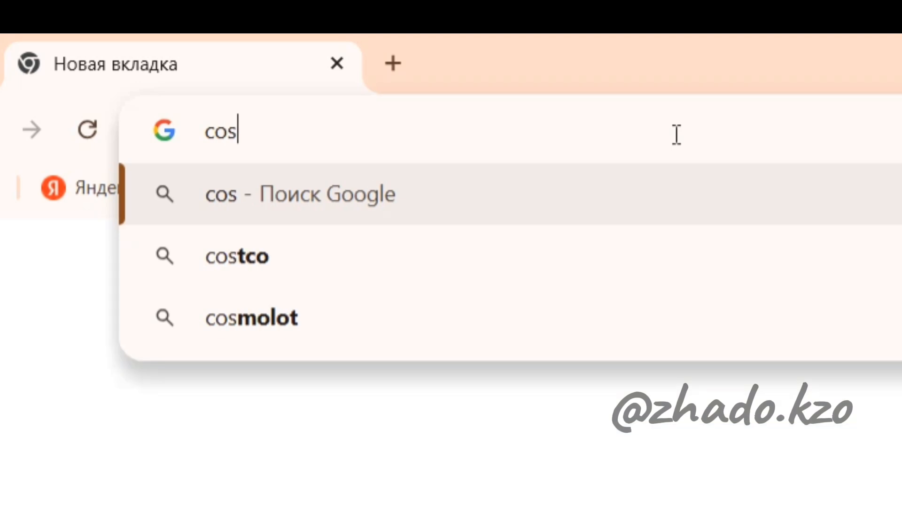
type("pace")
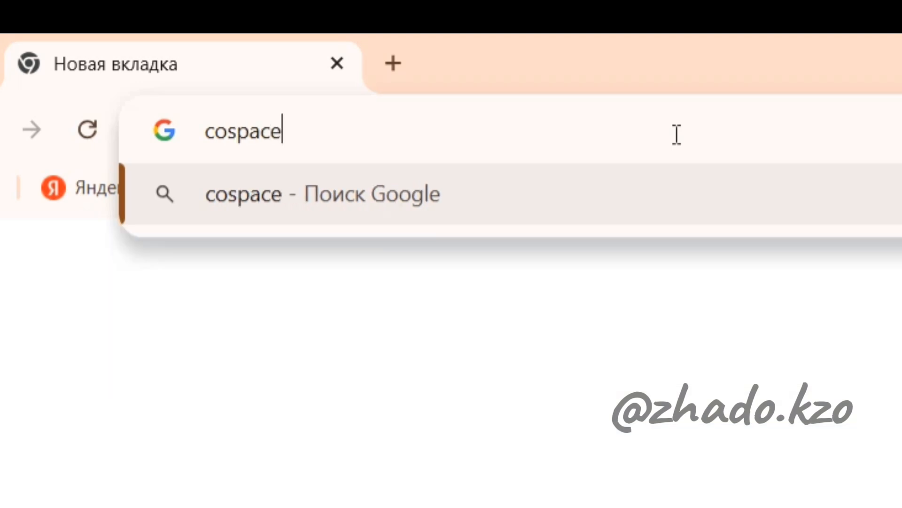
key("Return")
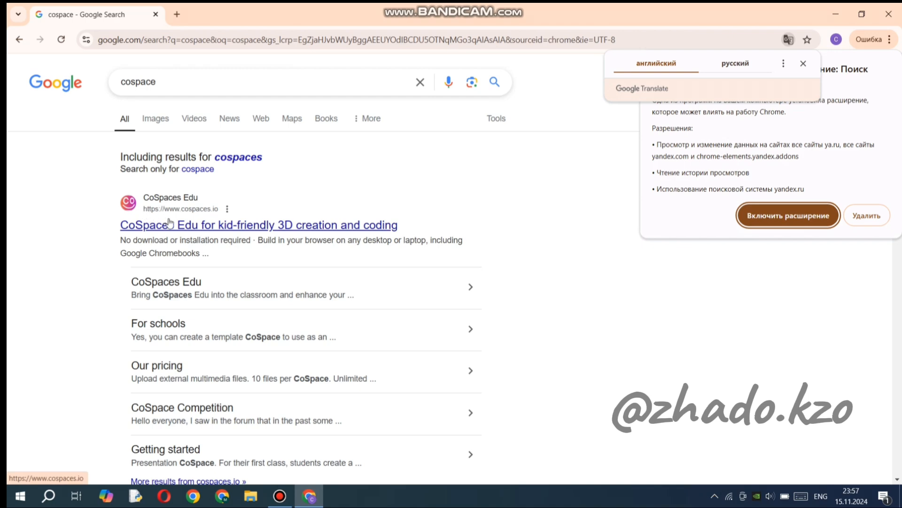
scroll(198, 353, "down", 7)
scroll(199, 354, "up", 7)
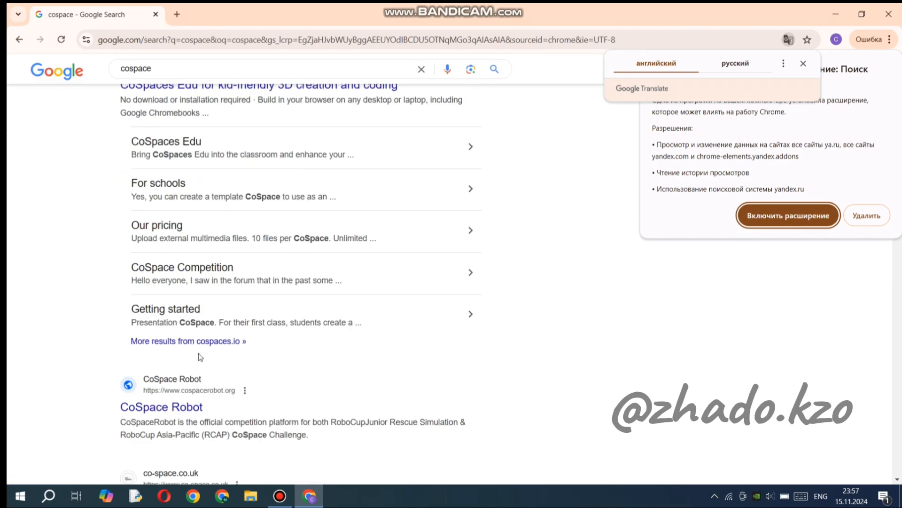
left_click(199, 224)
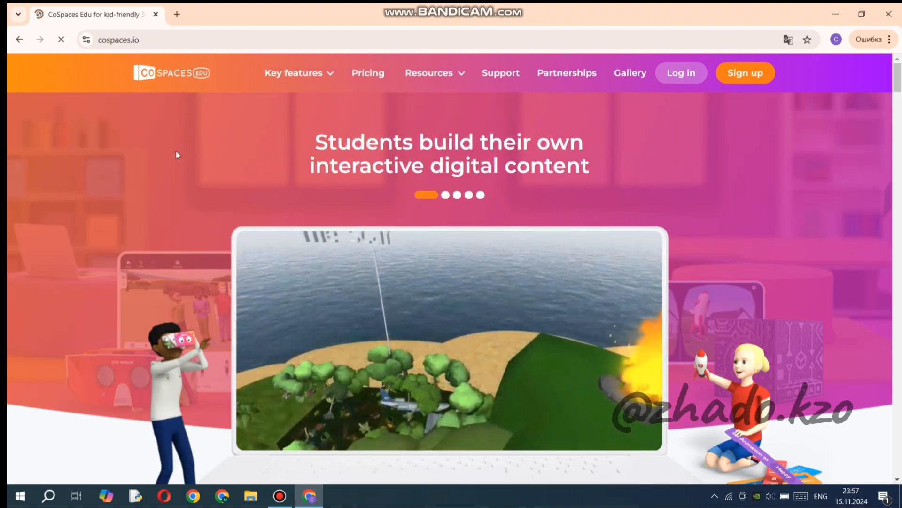
Translate the CoSpaces Edu home page into Russian and accept its cookie notice.
scroll(187, 241, "down", 10)
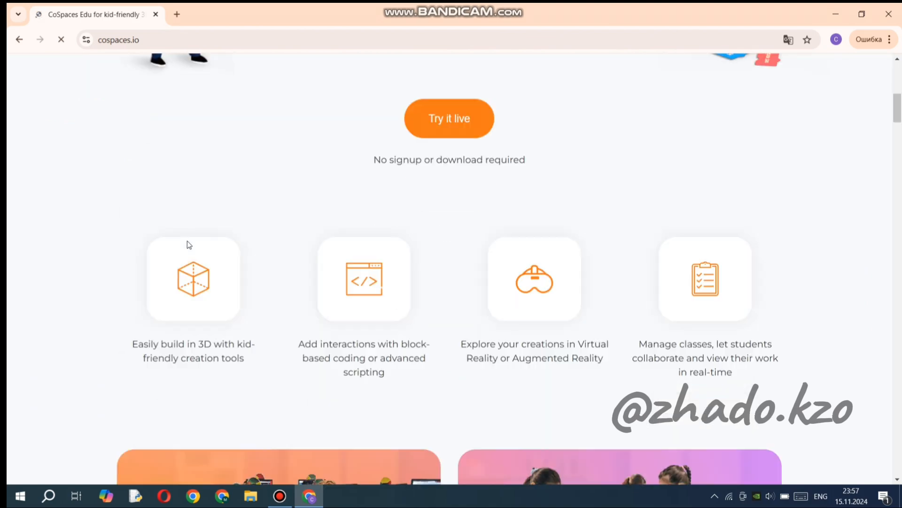
scroll(187, 241, "down", 3)
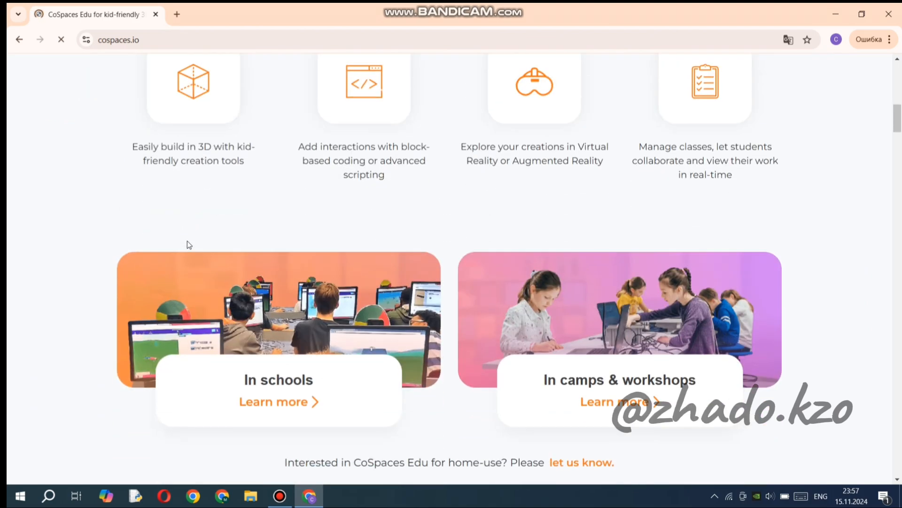
scroll(187, 242, "down", 7)
scroll(188, 242, "up", 15)
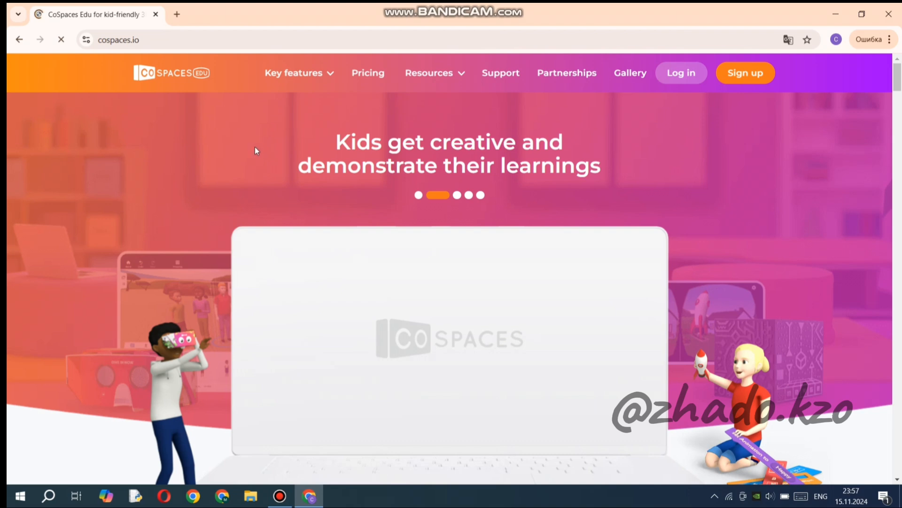
right_click(256, 144)
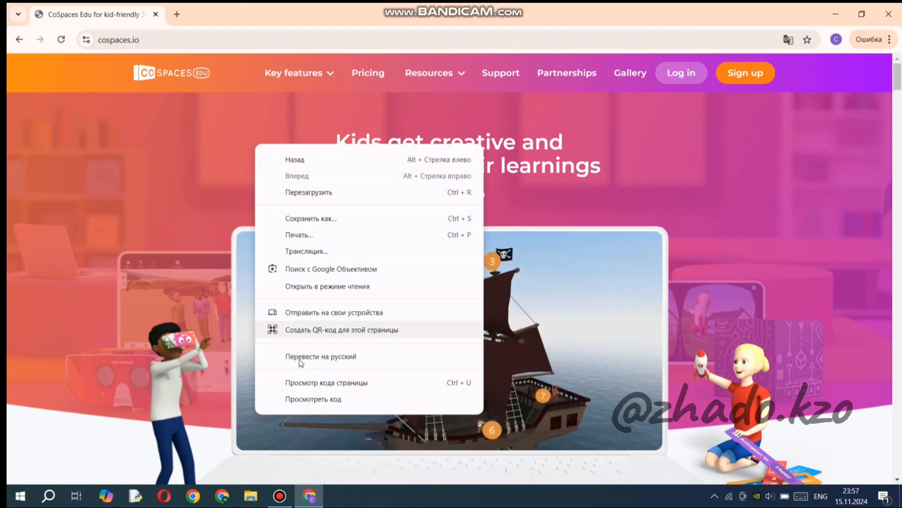
left_click(325, 360)
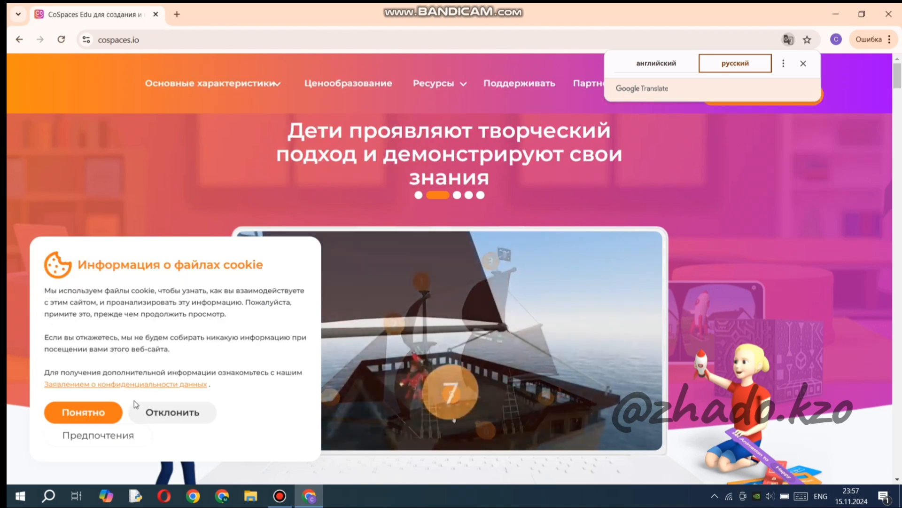
left_click(93, 415)
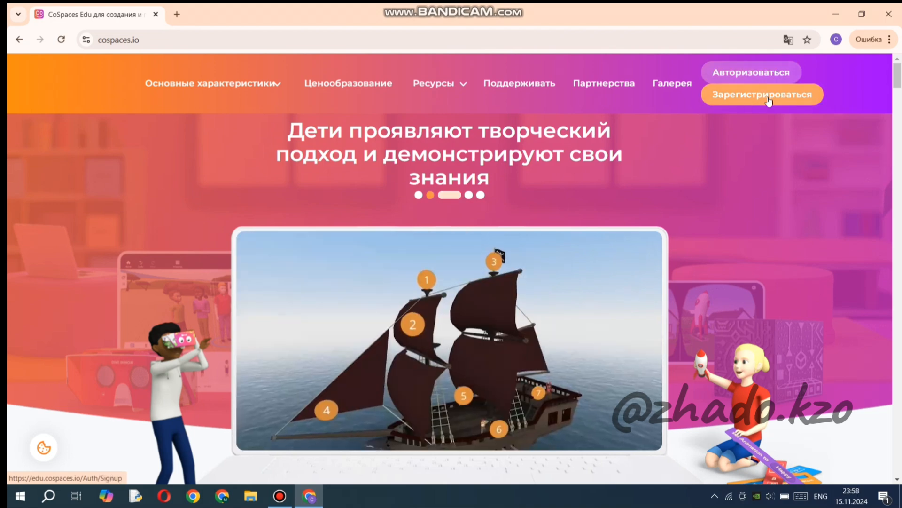
Start registering a CoSpaces Edu account as a teacher and agree to the terms of use.
left_click(769, 100)
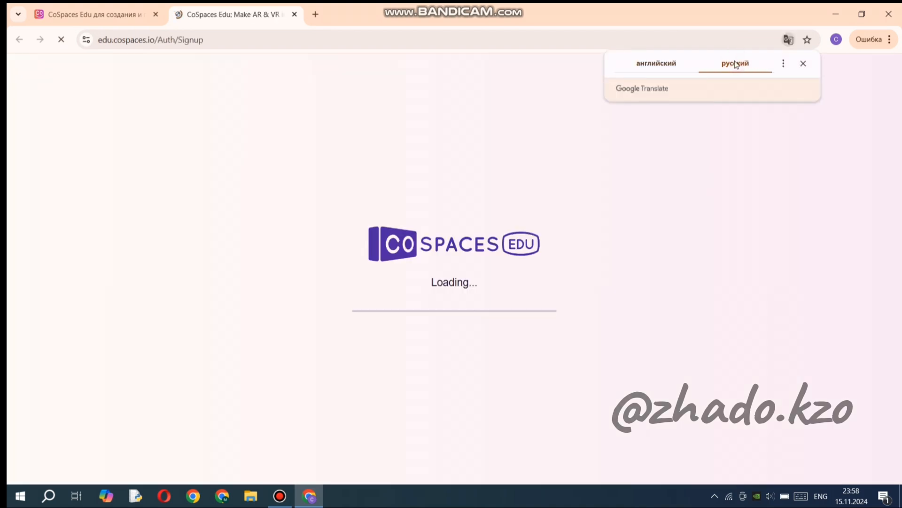
left_click(469, 158)
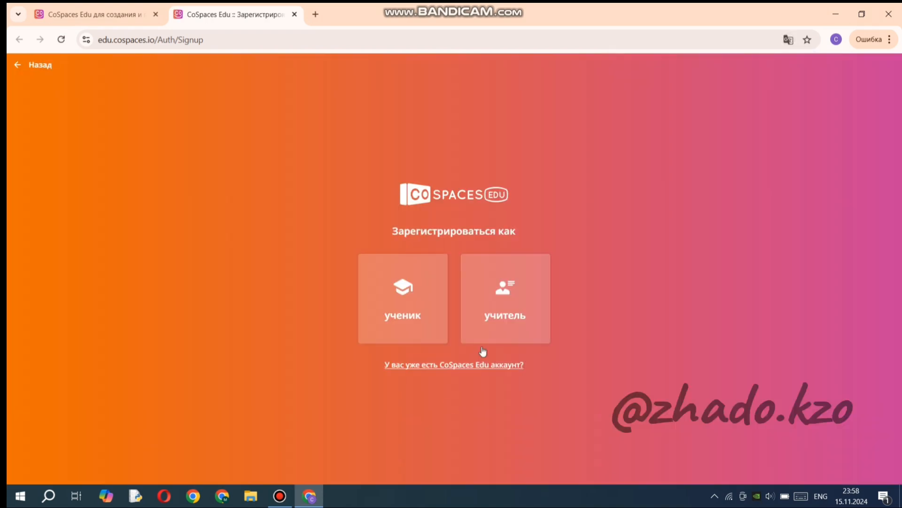
left_click(495, 293)
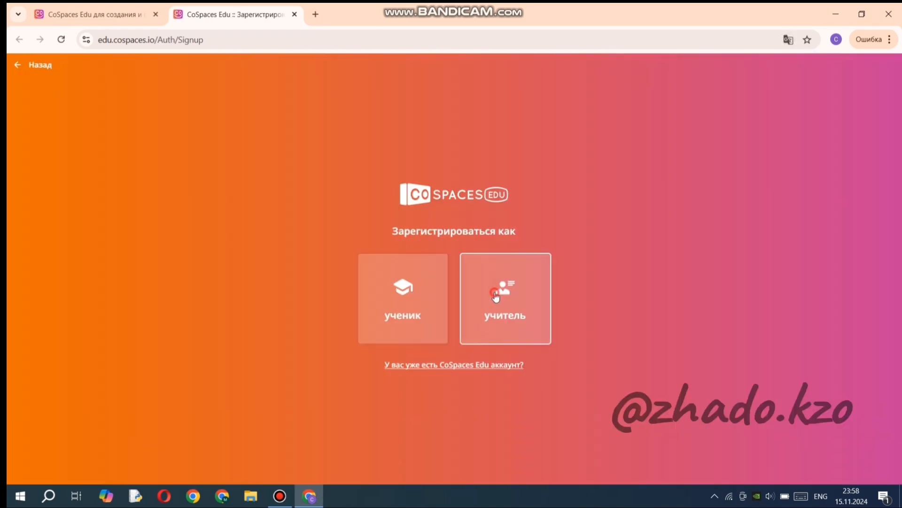
scroll(495, 294, "down", 20)
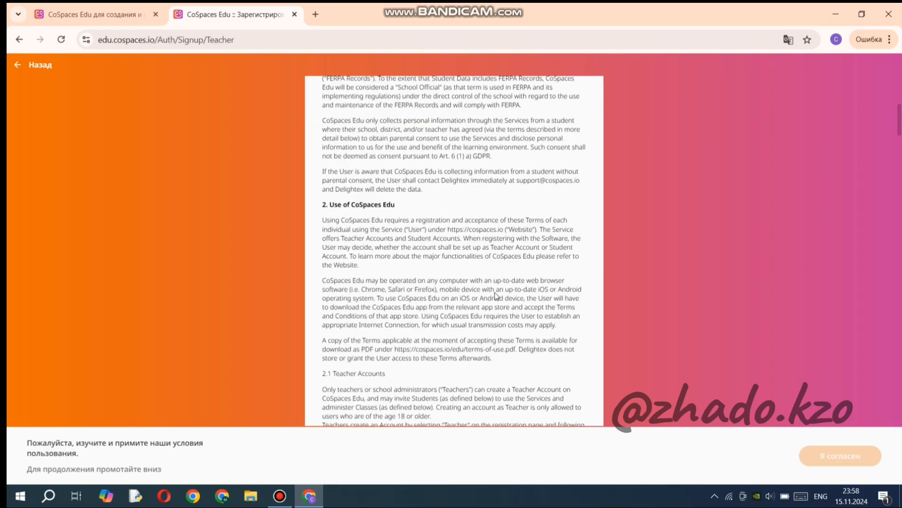
scroll(494, 295, "down", 20)
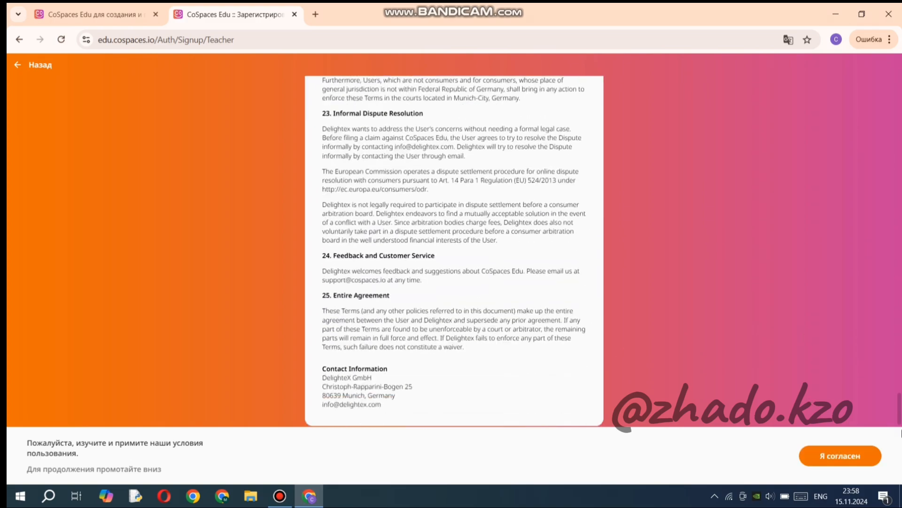
left_click(846, 458)
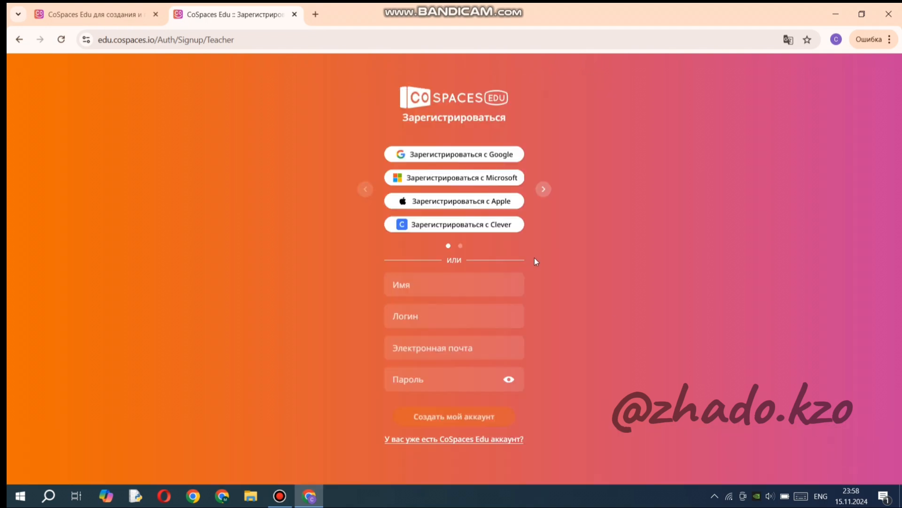
Sign up with the existing Google account and start with the free BASIC plan.
left_click(488, 156)
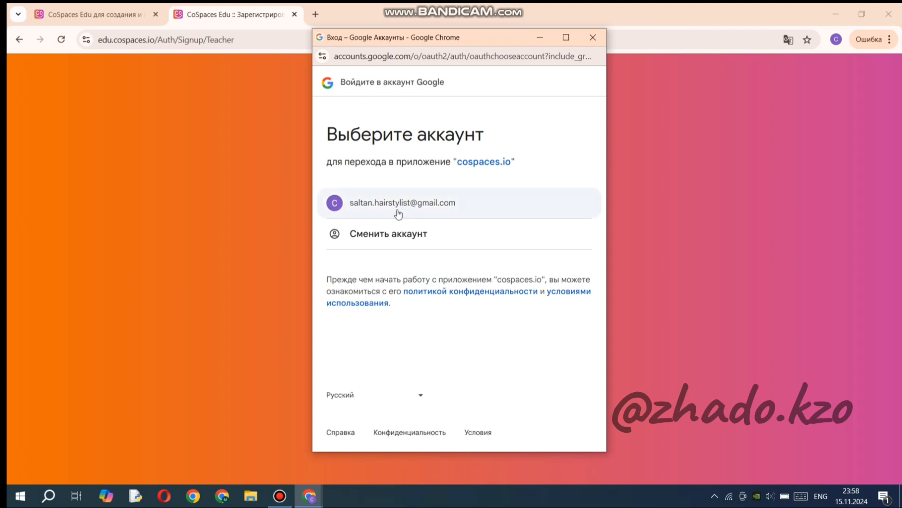
left_click(433, 204)
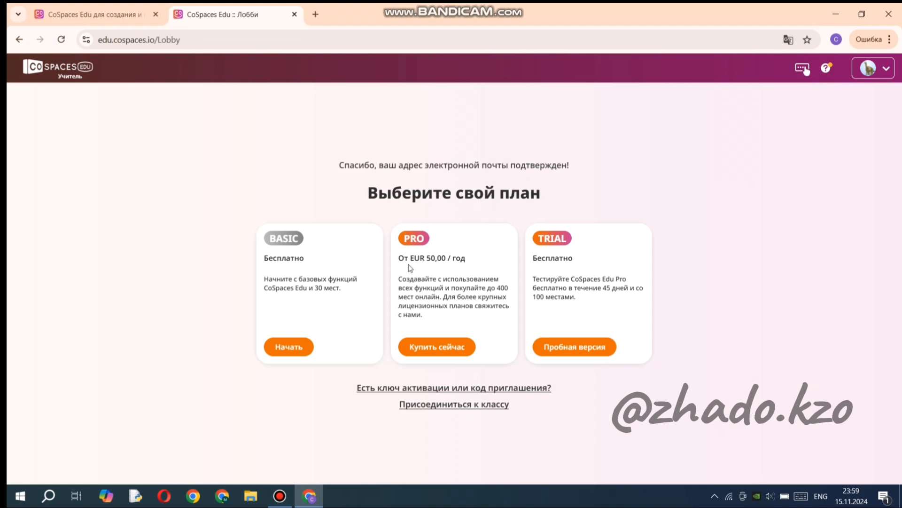
left_click(288, 348)
left_click(288, 348)
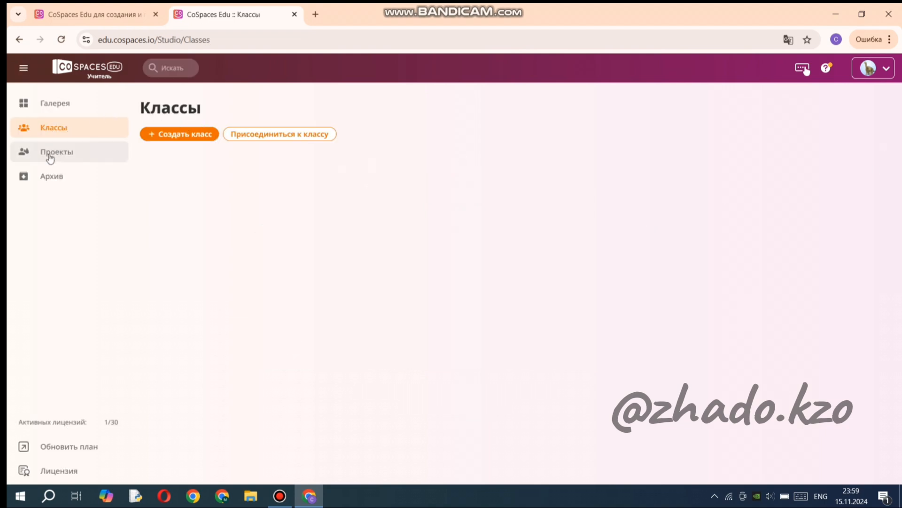
Open the gallery and look through the example projects in its subject categories.
left_click(71, 107)
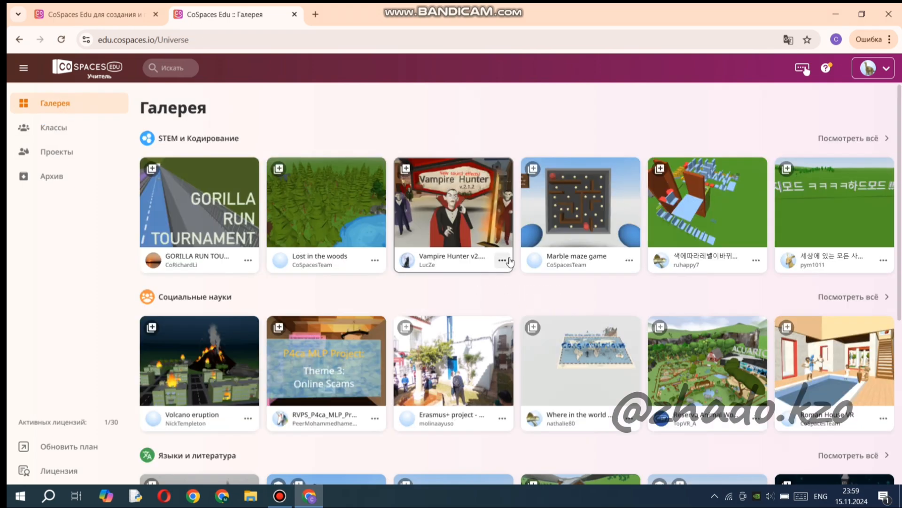
scroll(452, 282, "down", 2)
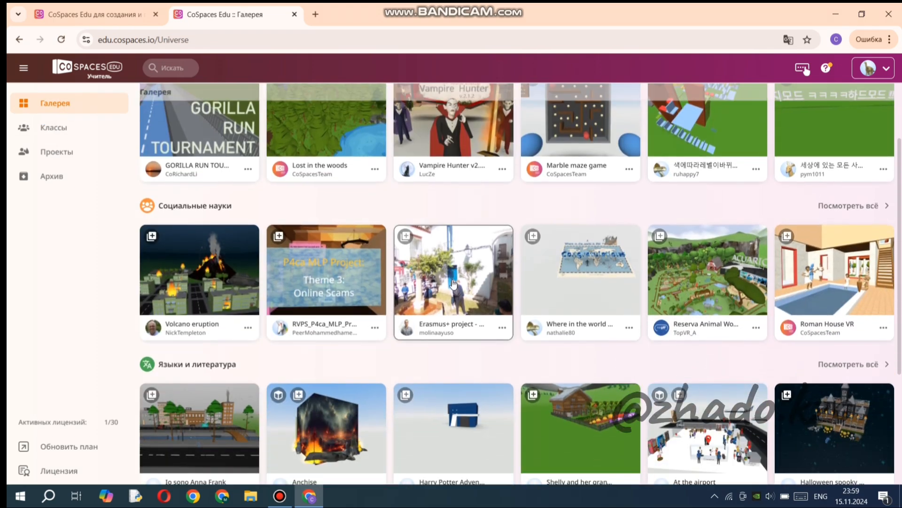
scroll(454, 282, "down", 4)
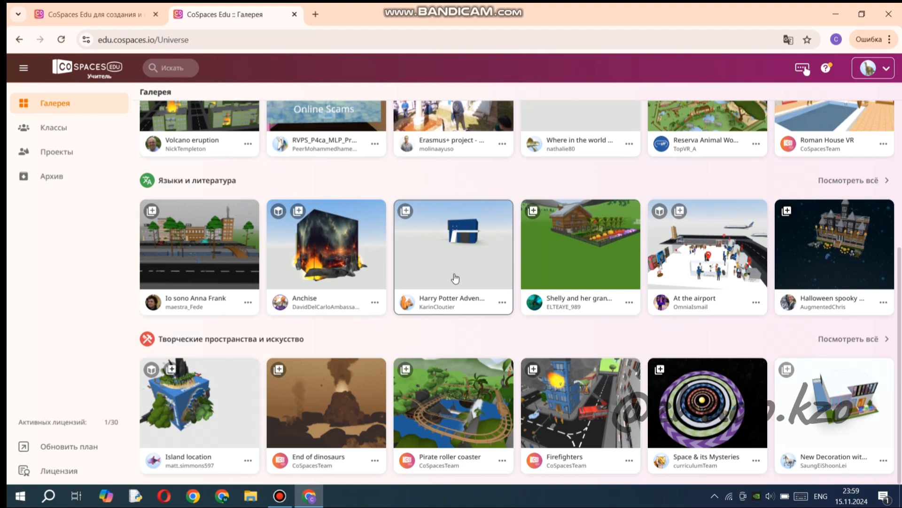
scroll(455, 277, "up", 6)
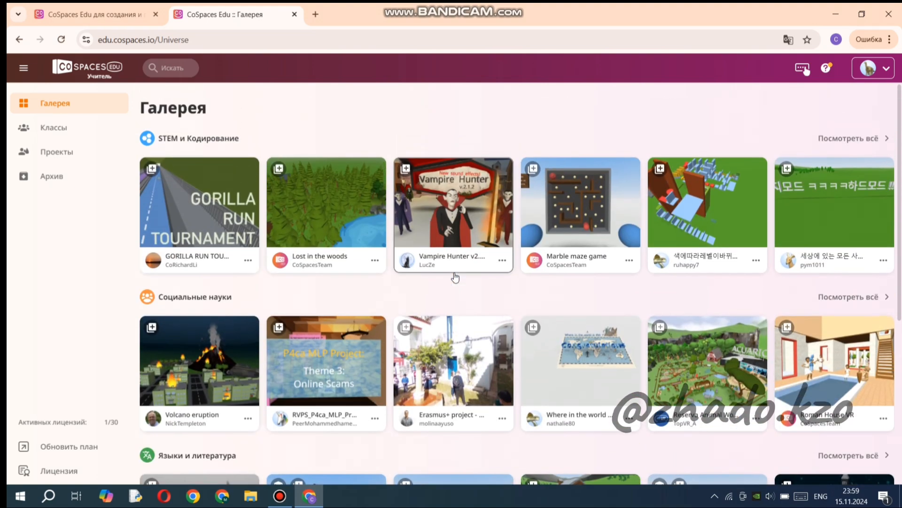
Try to create a project from the MERGE Cube CoSpace scene and proceed to the Pro upgrade plans.
left_click(47, 155)
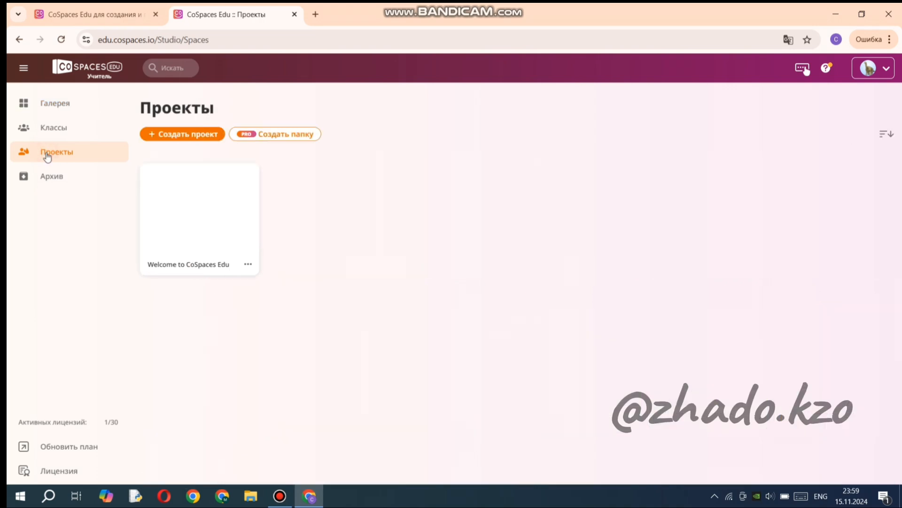
left_click(176, 137)
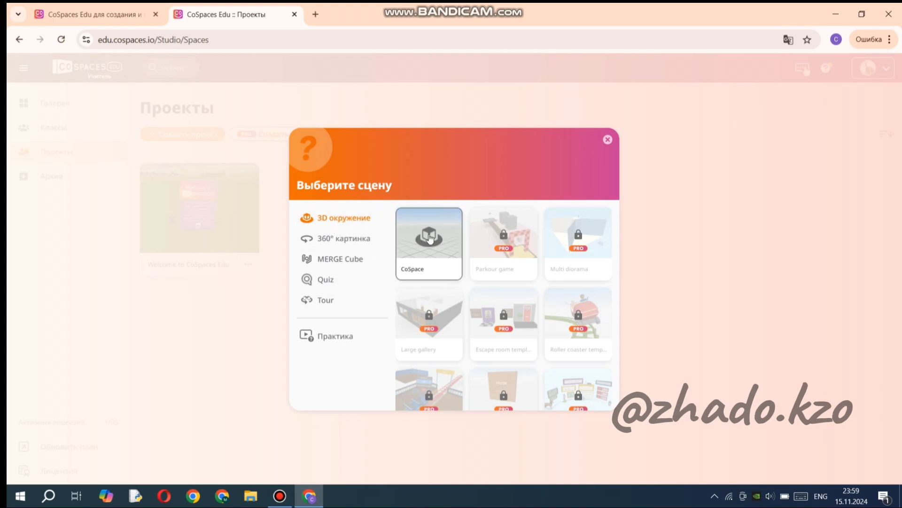
scroll(499, 289, "down", 3)
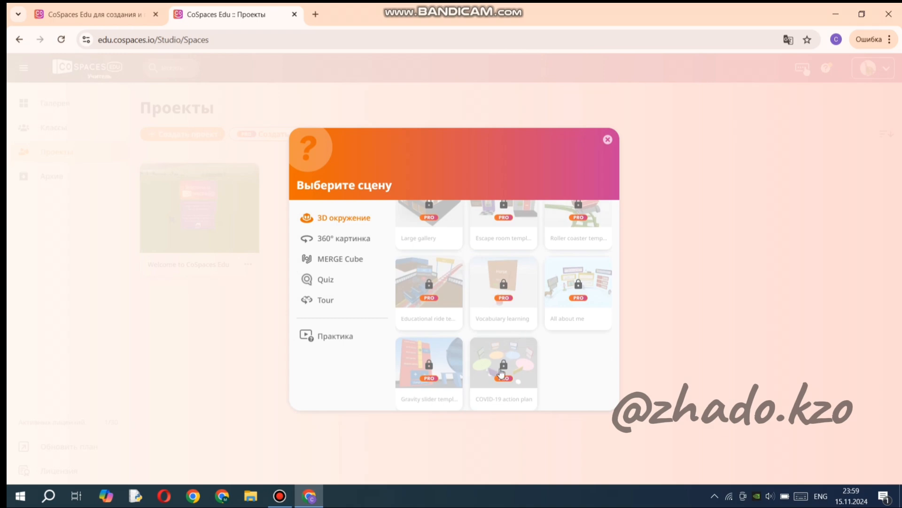
scroll(479, 306, "up", 3)
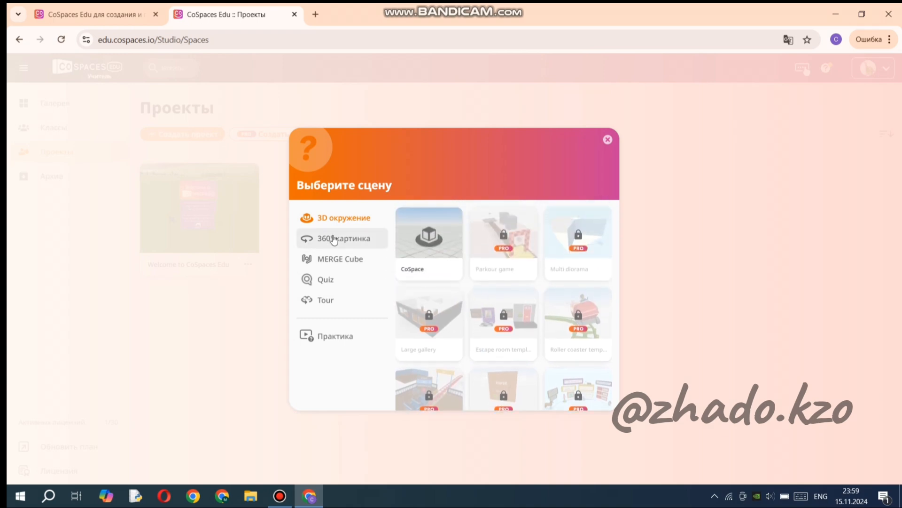
left_click(342, 260)
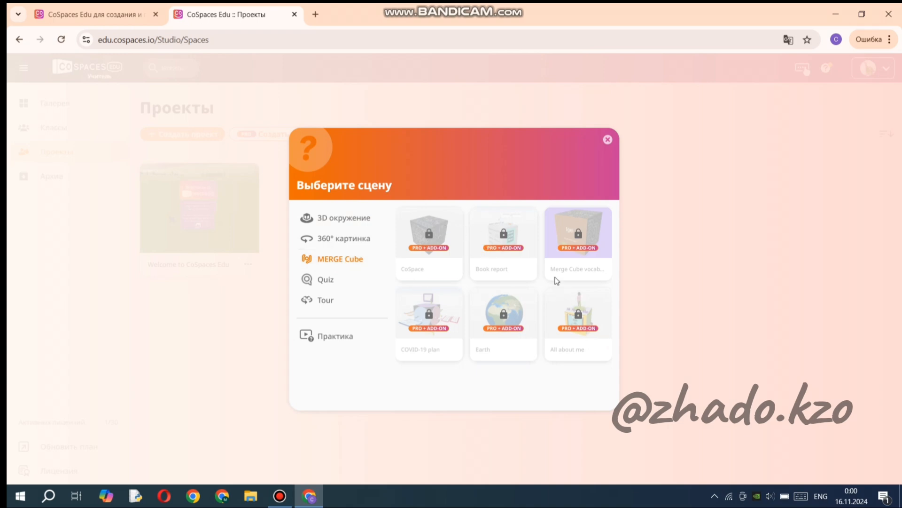
left_click(429, 249)
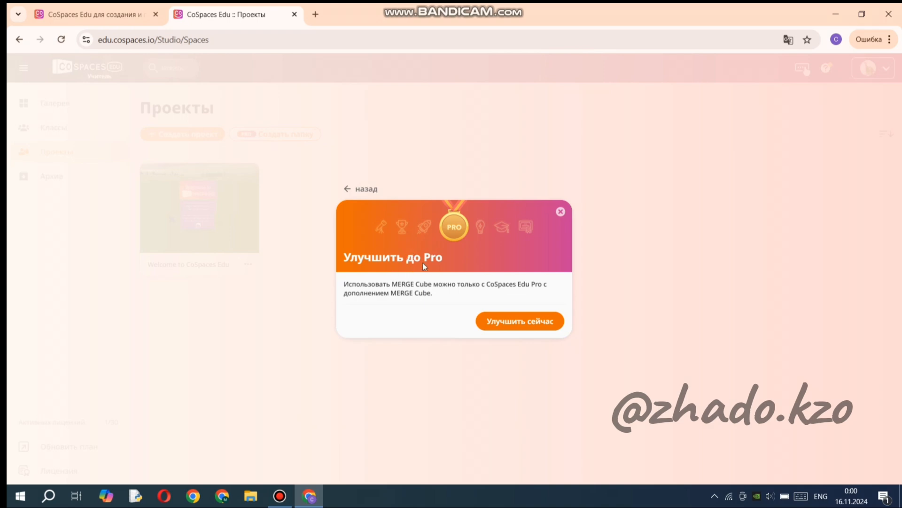
left_click(526, 325)
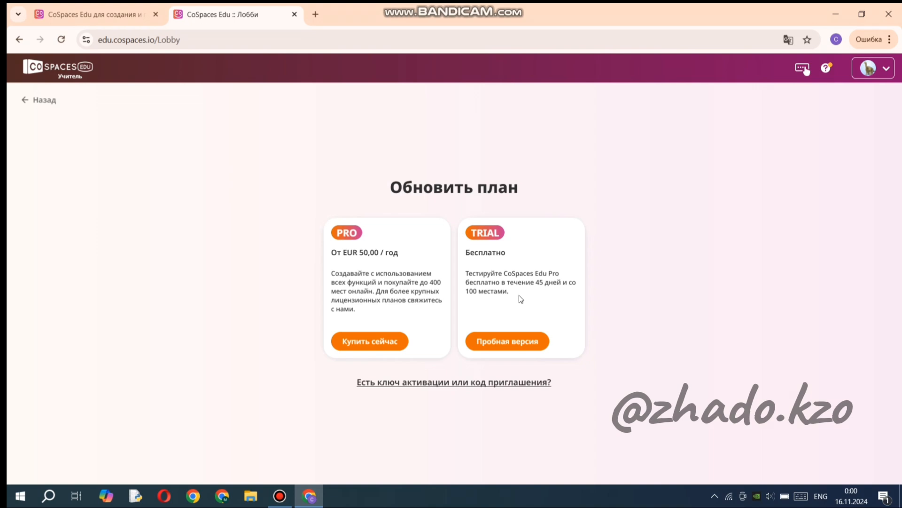
Choose the free TRIAL plan and activate the 45-day Pro trial with 100 seats.
left_click(516, 342)
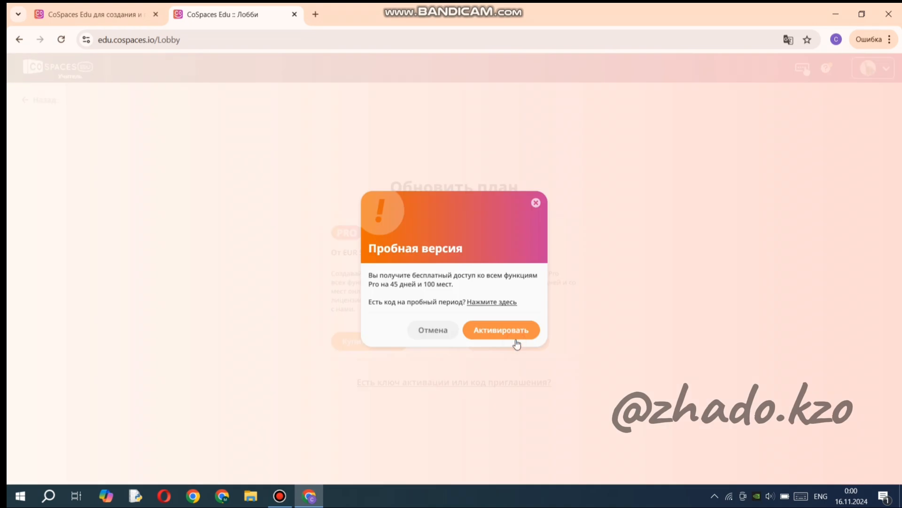
left_click(516, 339)
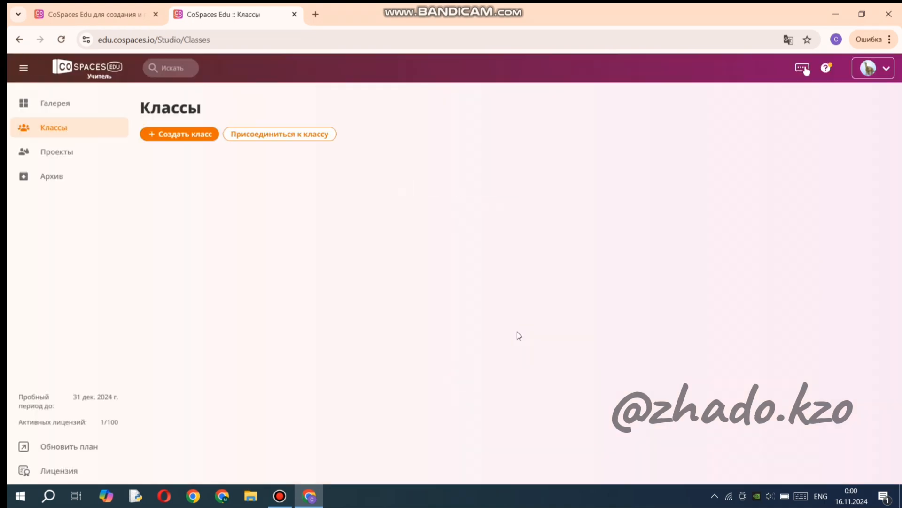
Create a new project from the empty CoSpace scene in the MERGE Cube category.
left_click(73, 149)
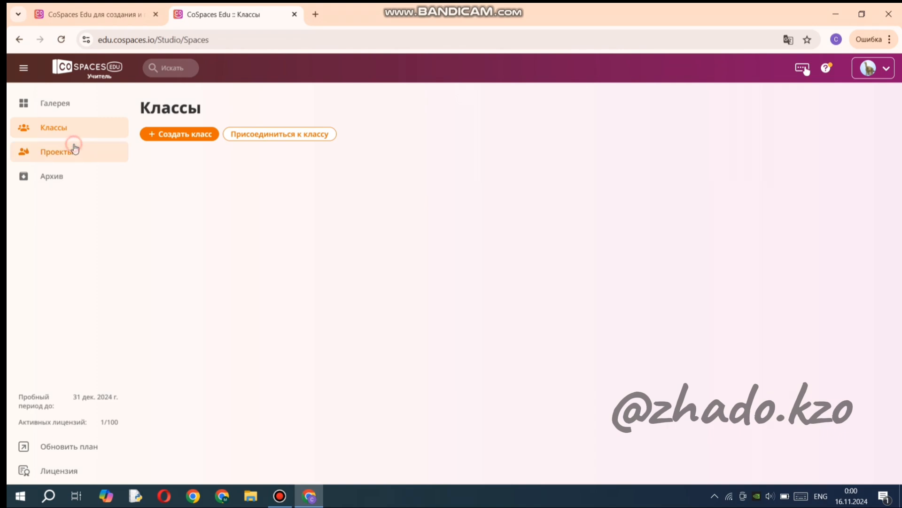
left_click(168, 134)
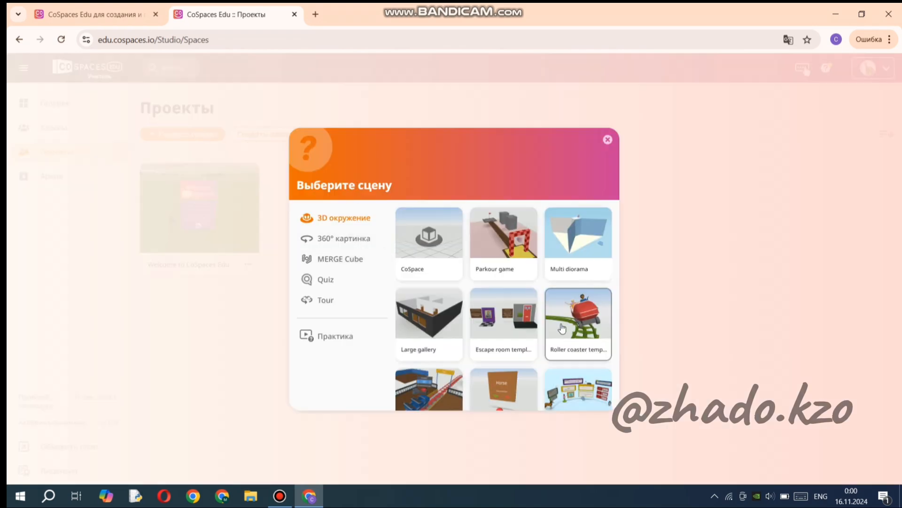
scroll(560, 328, "down", 3)
scroll(501, 326, "up", 3)
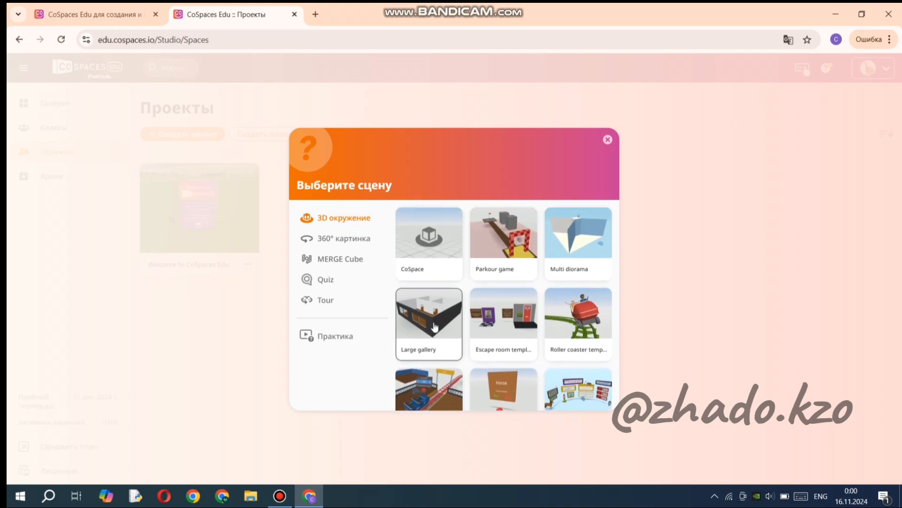
left_click(334, 264)
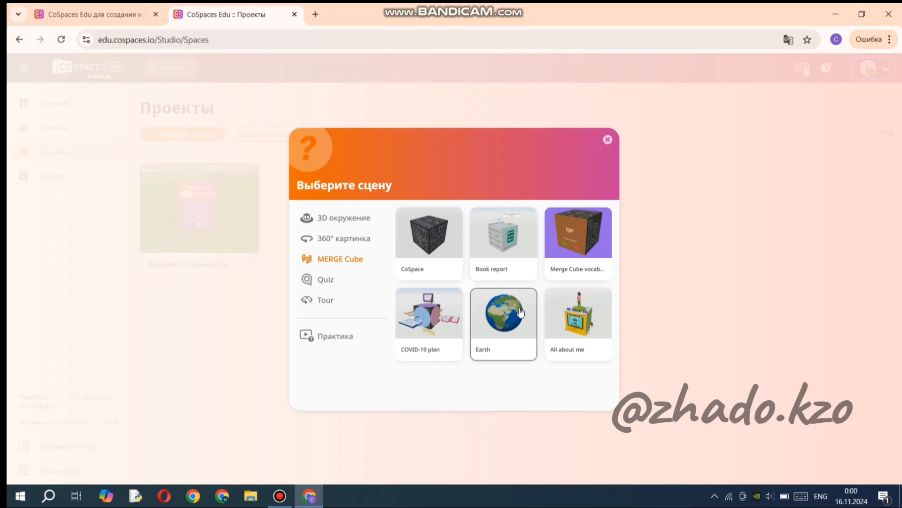
left_click(429, 254)
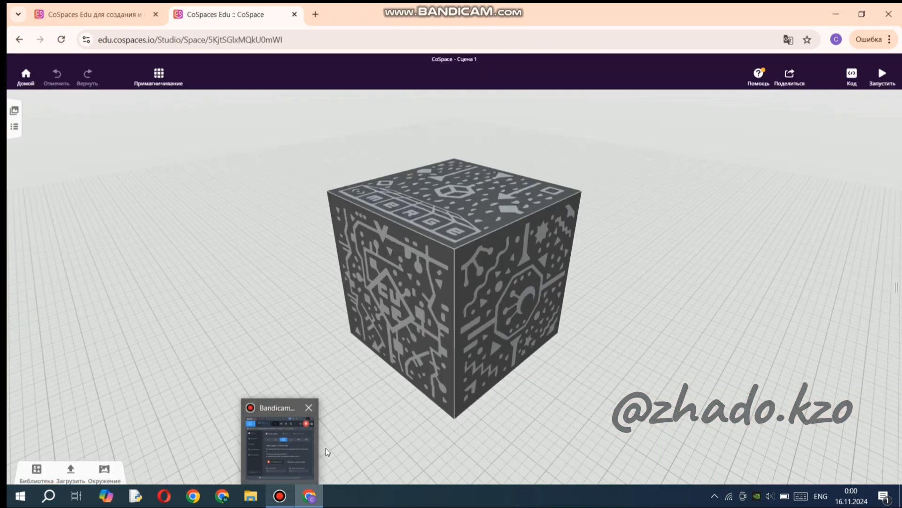
Look at the MERGE Cube in the new scene from a greater distance and from several sides.
scroll(678, 377, "down", 5)
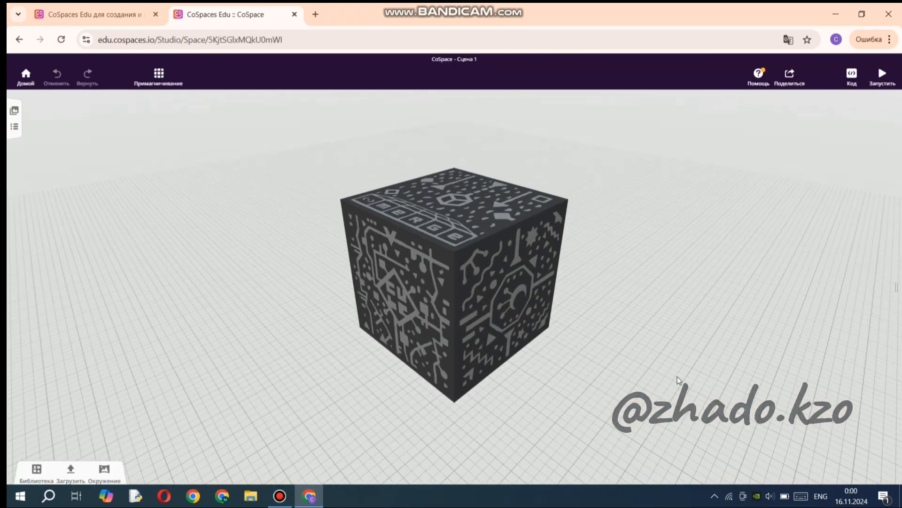
scroll(677, 380, "down", 2)
scroll(678, 380, "down", 3)
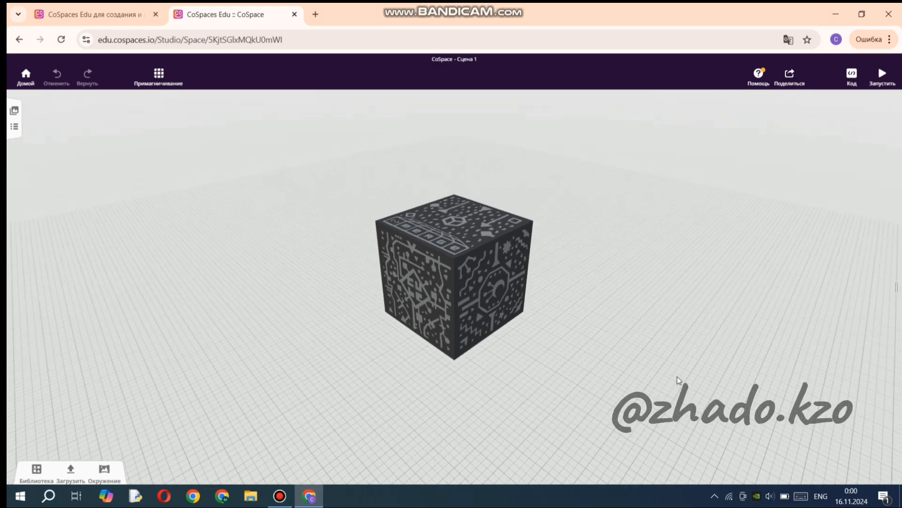
left_click_drag(358, 375, 595, 297)
left_click_drag(356, 294, 324, 401)
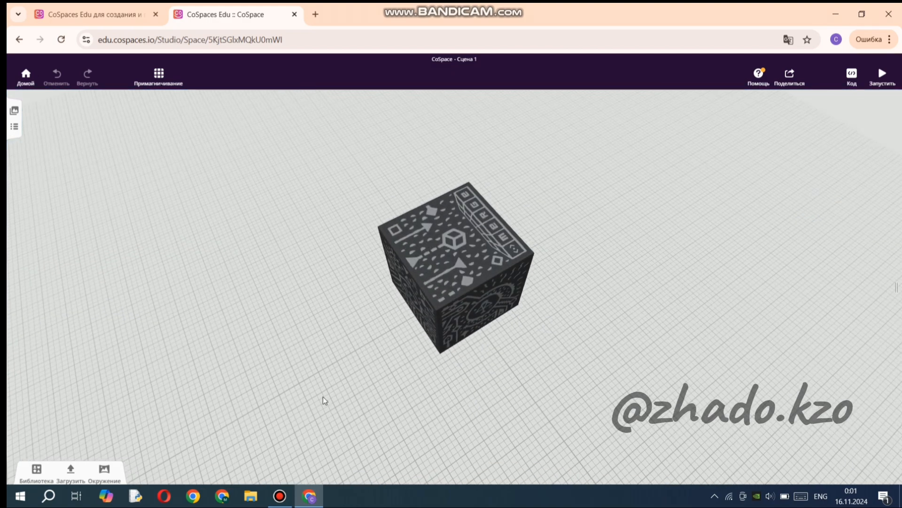
left_click(287, 497)
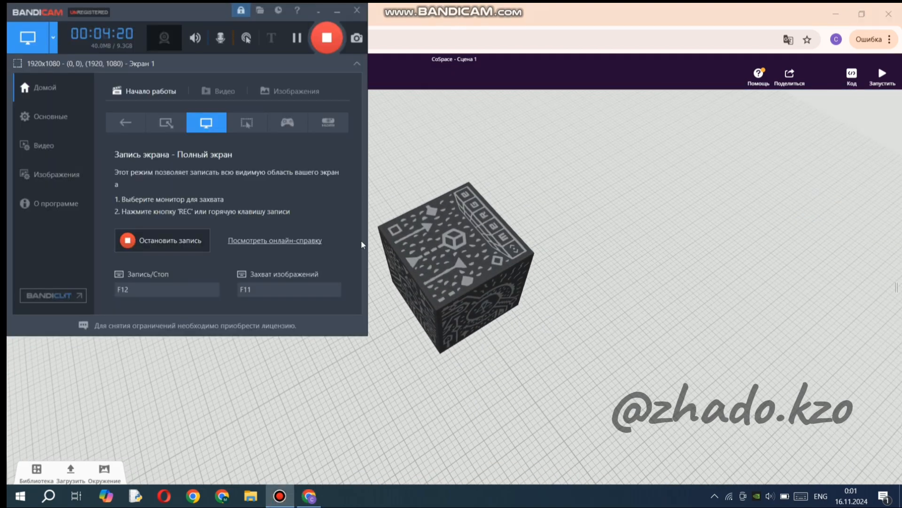
left_click(300, 40)
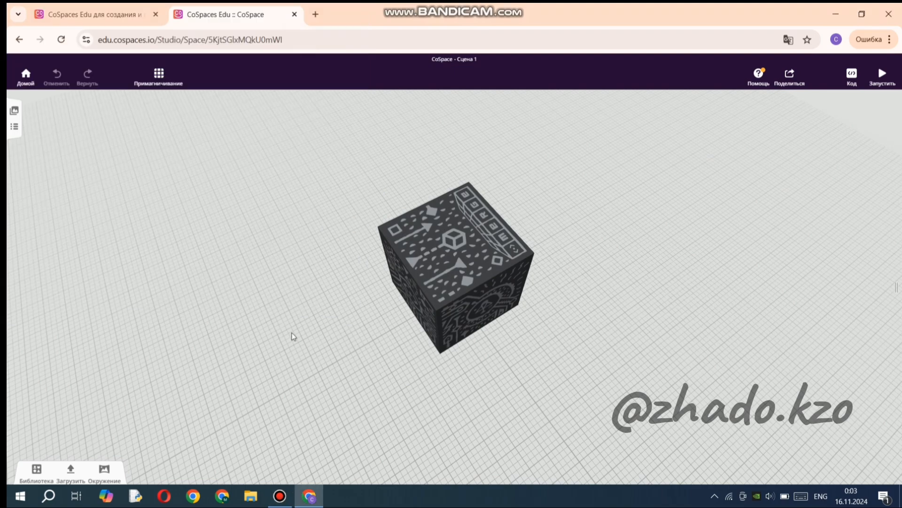
left_click_drag(296, 336, 375, 276)
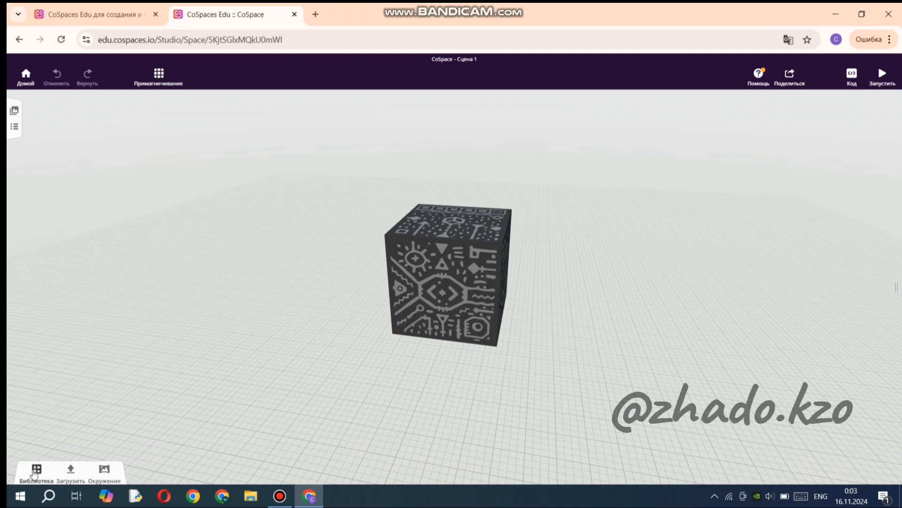
Open the object library and look through the people and professions among the characters.
left_click(35, 471)
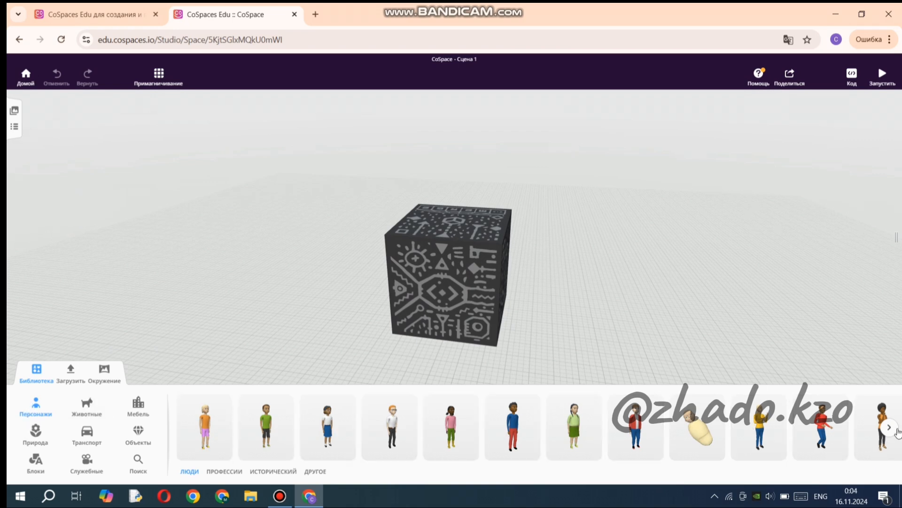
left_click(889, 427)
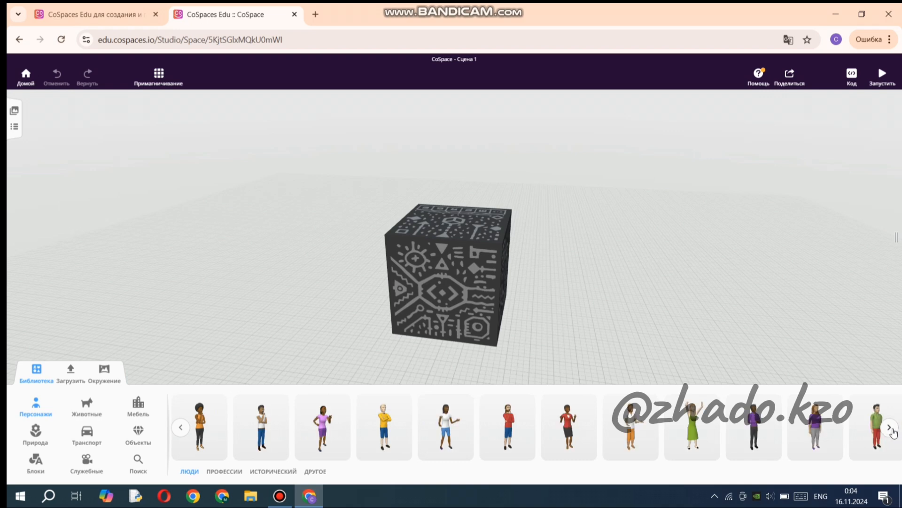
left_click(889, 427)
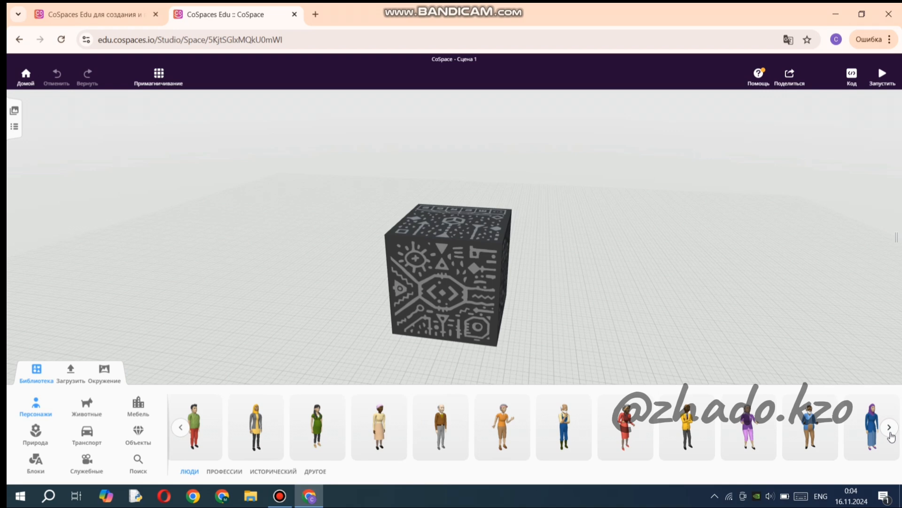
left_click(890, 431)
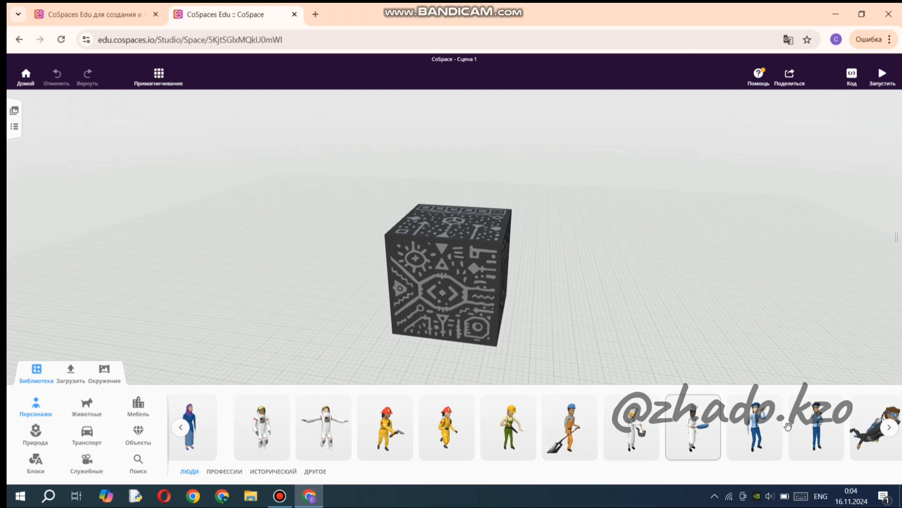
left_click(891, 428)
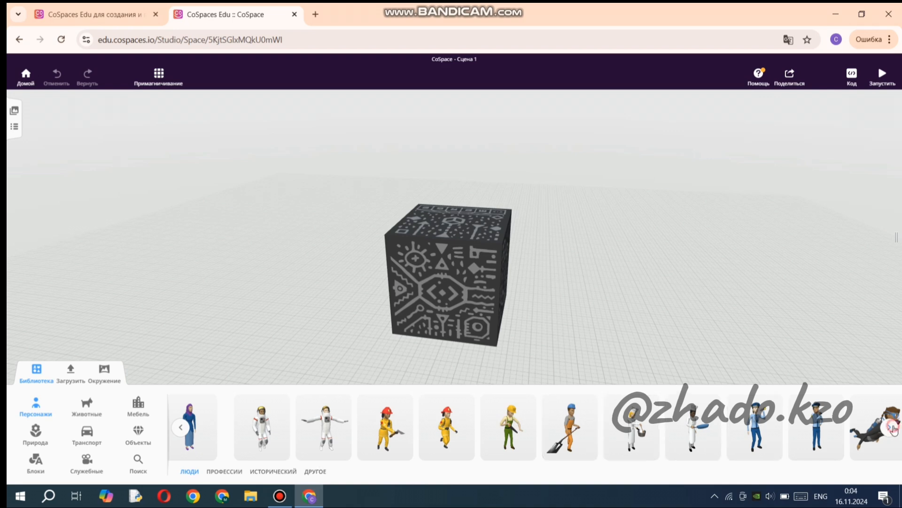
Place the flat yellow square from the library's blocks on the ground beside the MERGE Cube and close the library.
left_click(34, 463)
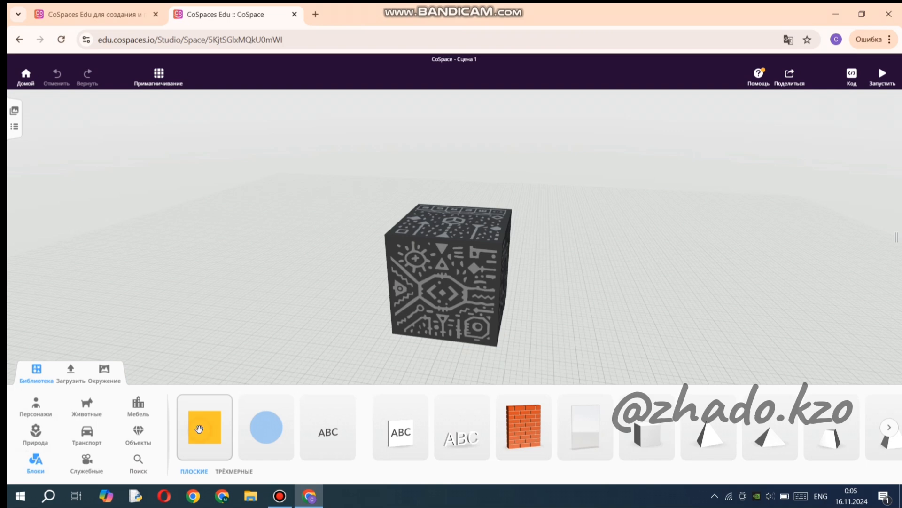
left_click_drag(200, 429, 285, 314)
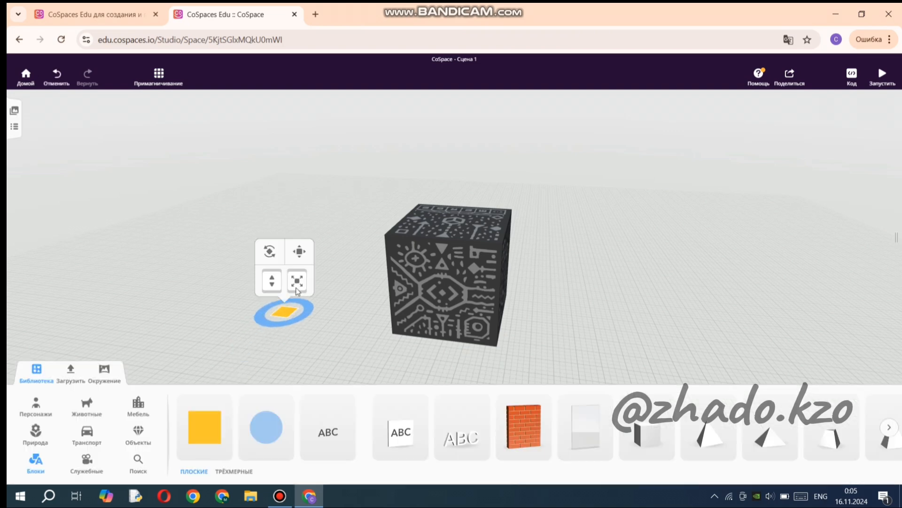
left_click(311, 335)
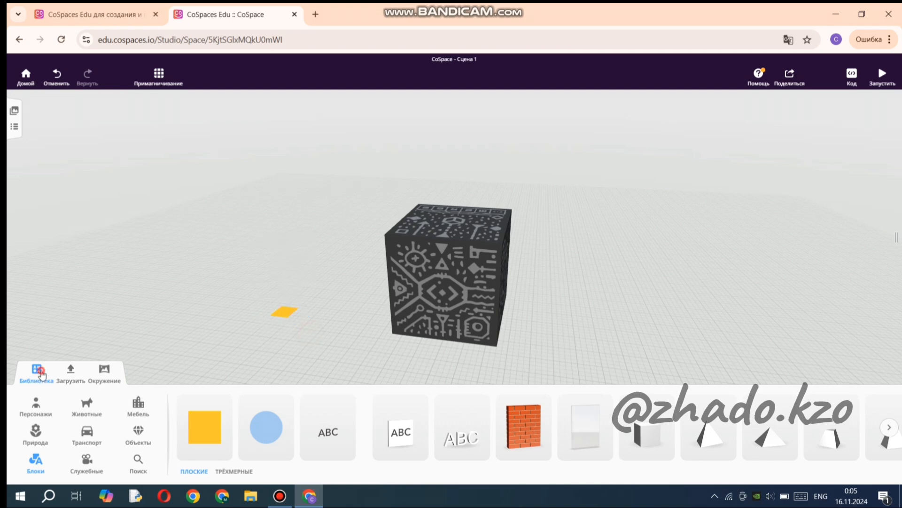
left_click(46, 375)
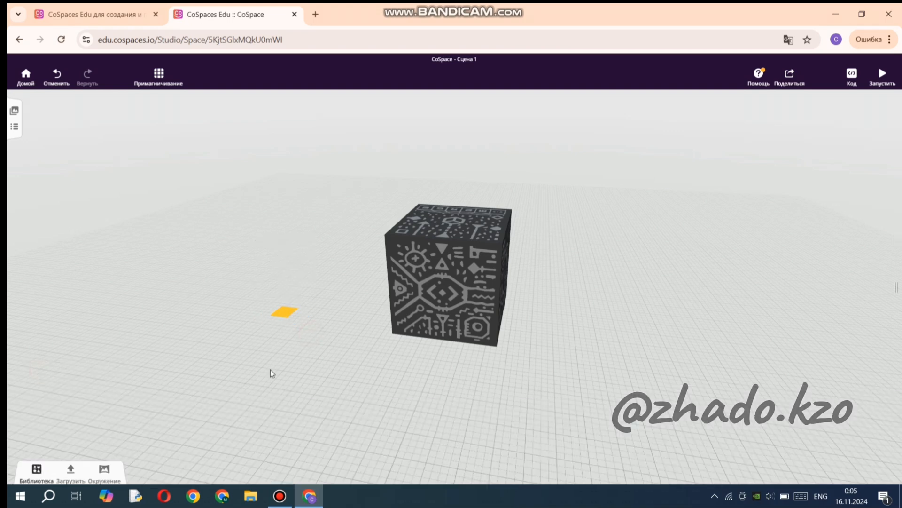
Enlarge the yellow square to roughly the size of a cube face and rotate it upright, parallel to the cube's side.
left_click(288, 313)
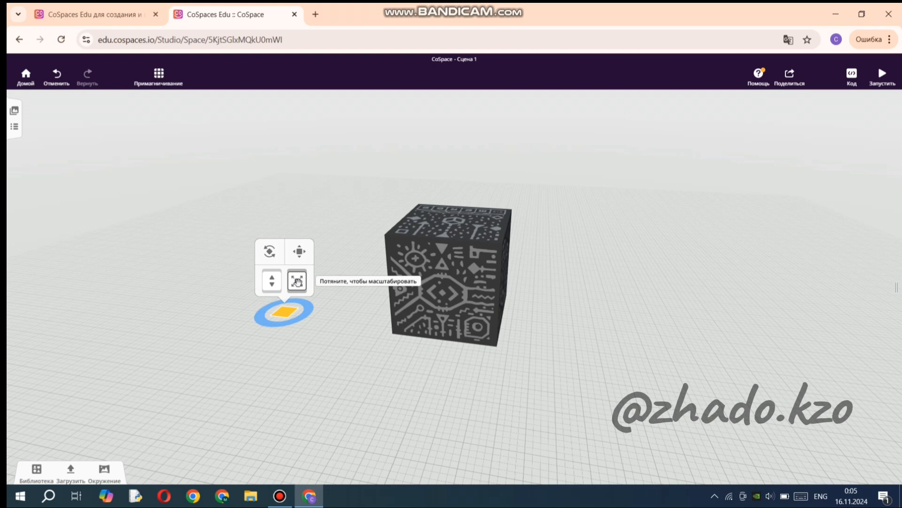
left_click_drag(297, 281, 340, 203)
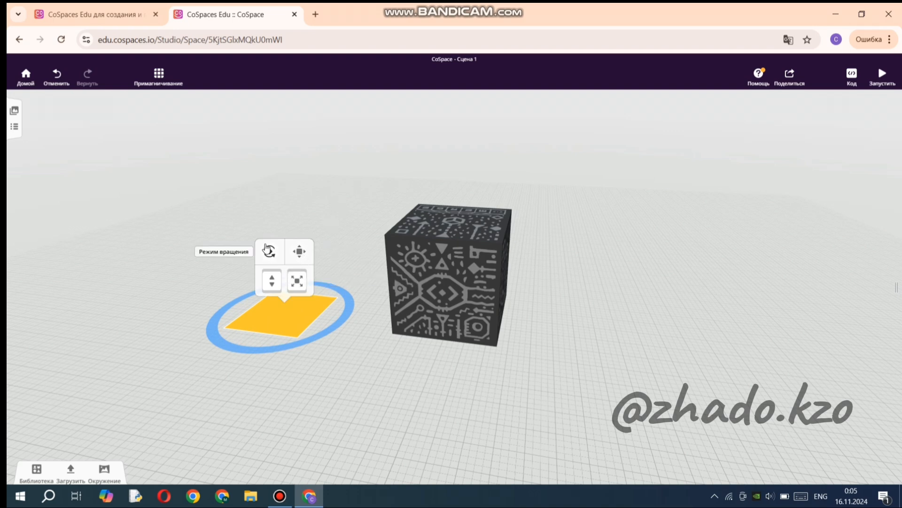
left_click(267, 250)
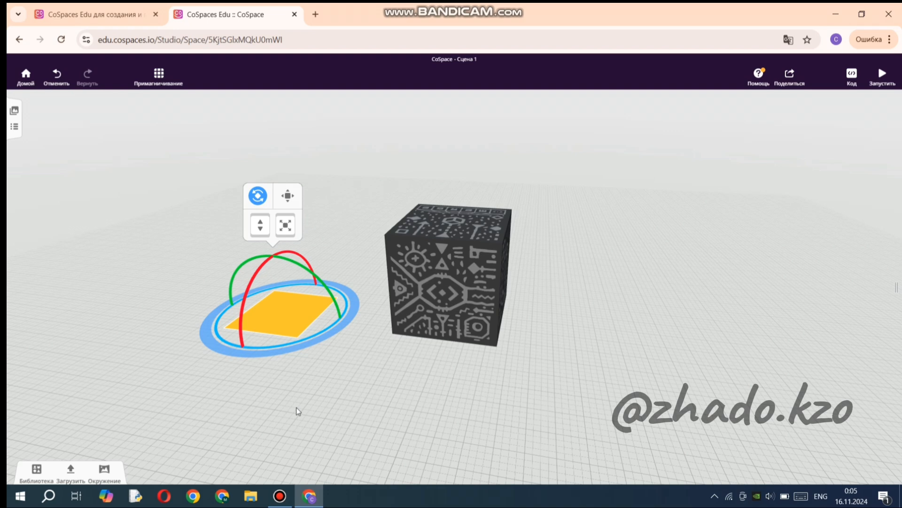
left_click_drag(282, 256, 245, 316)
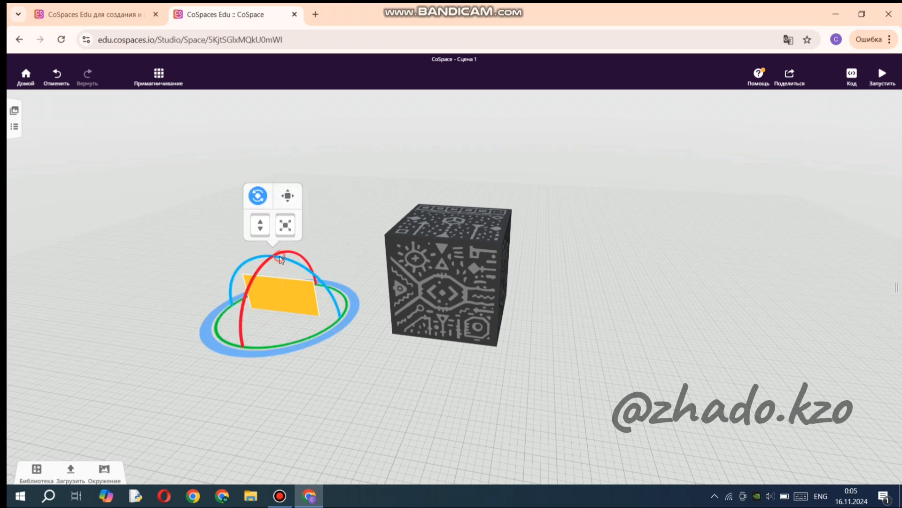
left_click_drag(280, 257, 320, 228)
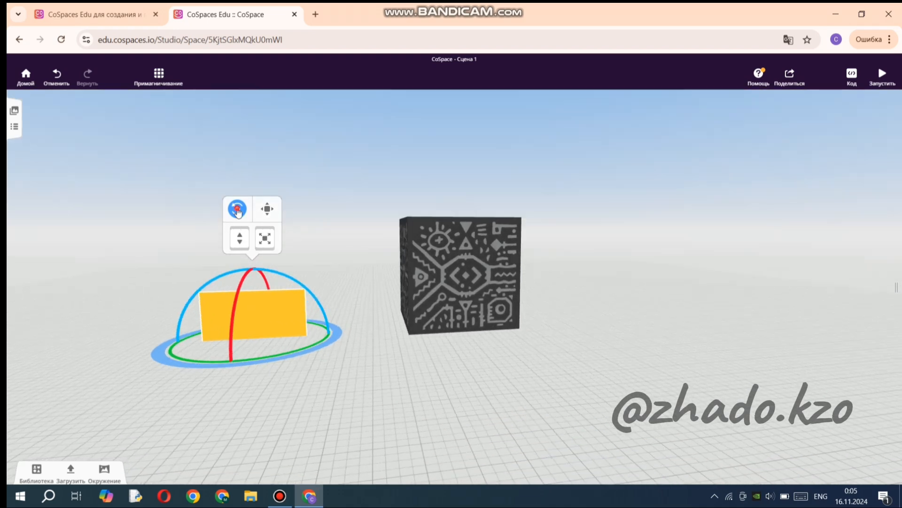
left_click(237, 208)
Move the upright yellow square in front of the MERGE Cube and raise it fully above the ground to the cube's height.
left_click_drag(235, 312, 452, 327)
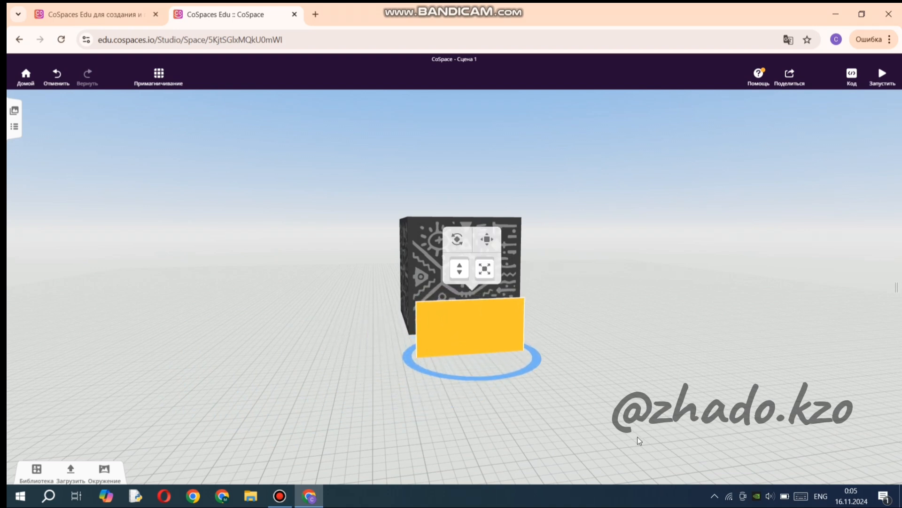
left_click_drag(574, 405, 540, 400)
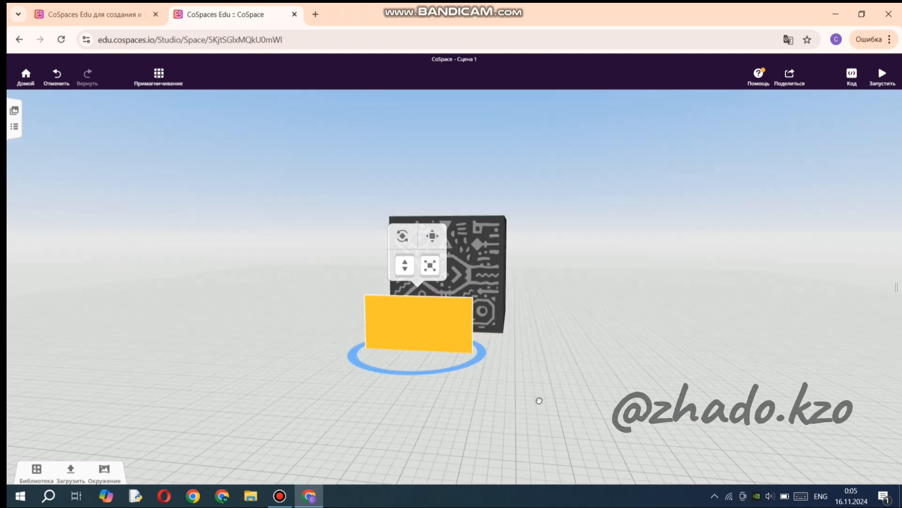
left_click(432, 236)
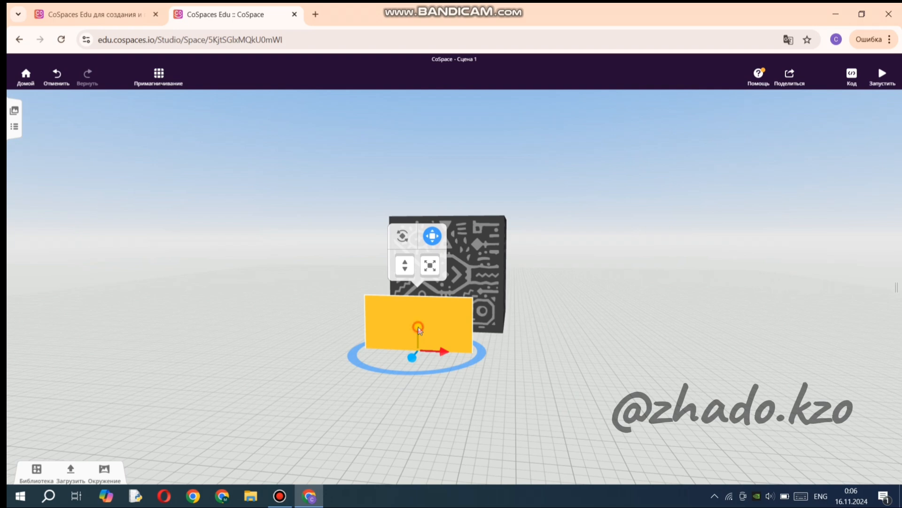
left_click_drag(420, 330, 421, 256)
left_click(578, 347)
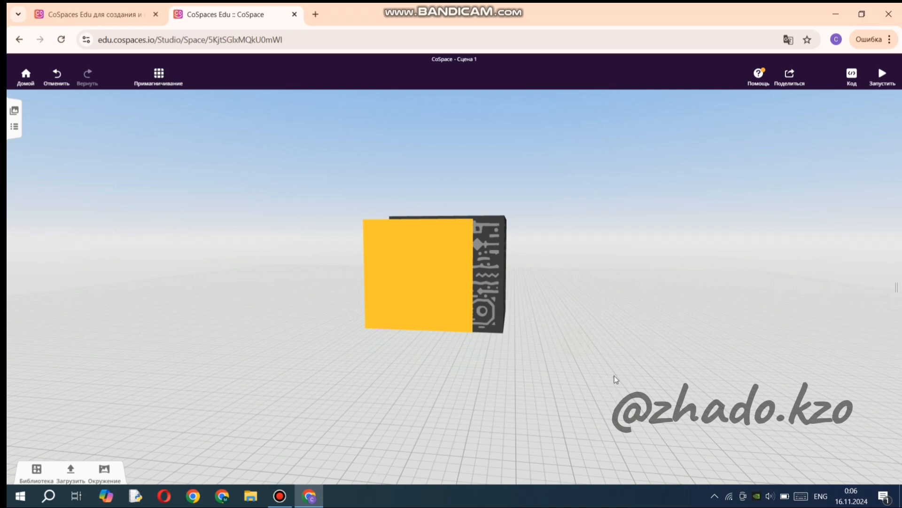
Move the upright yellow square towards the MERGE Cube until it sits close in front of the cube's face.
left_click_drag(657, 368, 647, 381)
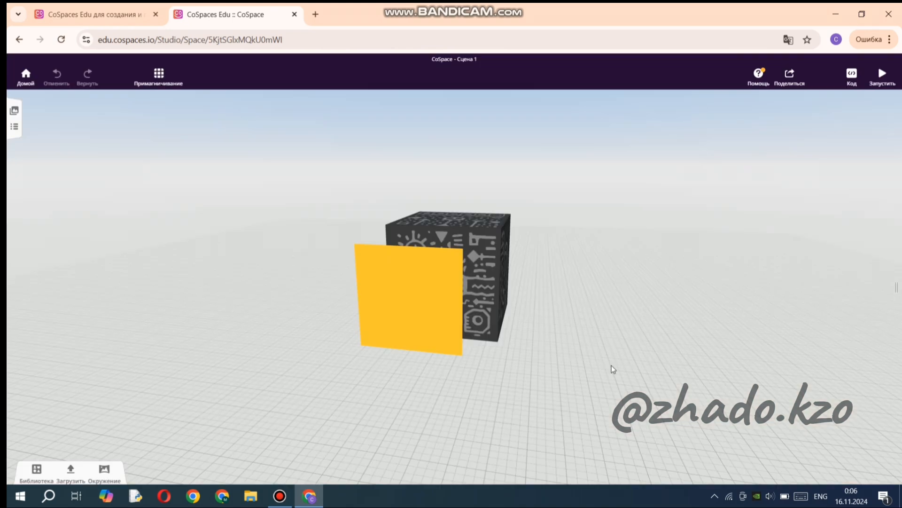
left_click_drag(636, 361, 570, 357)
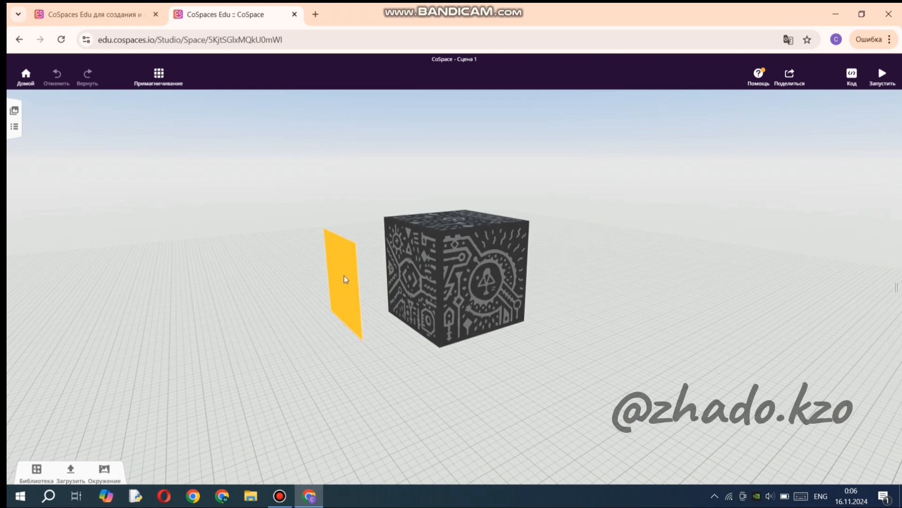
left_click(345, 279)
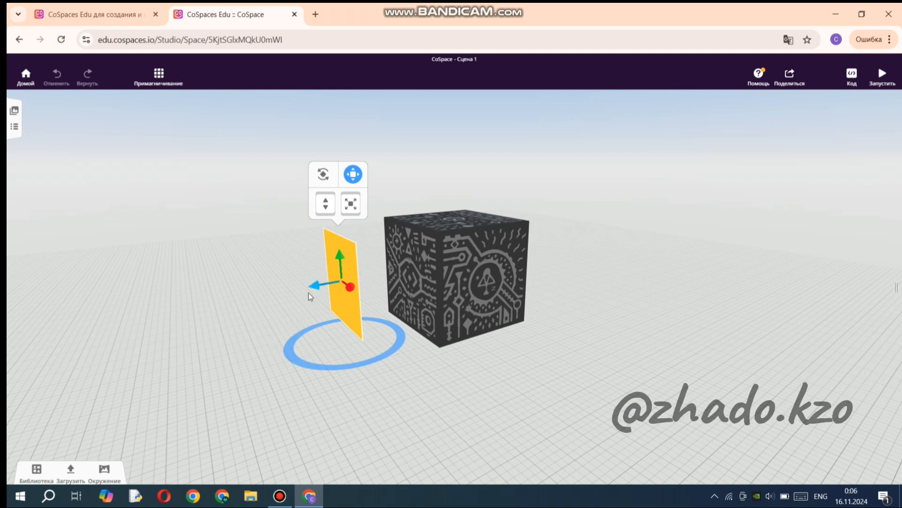
left_click_drag(312, 286, 378, 274)
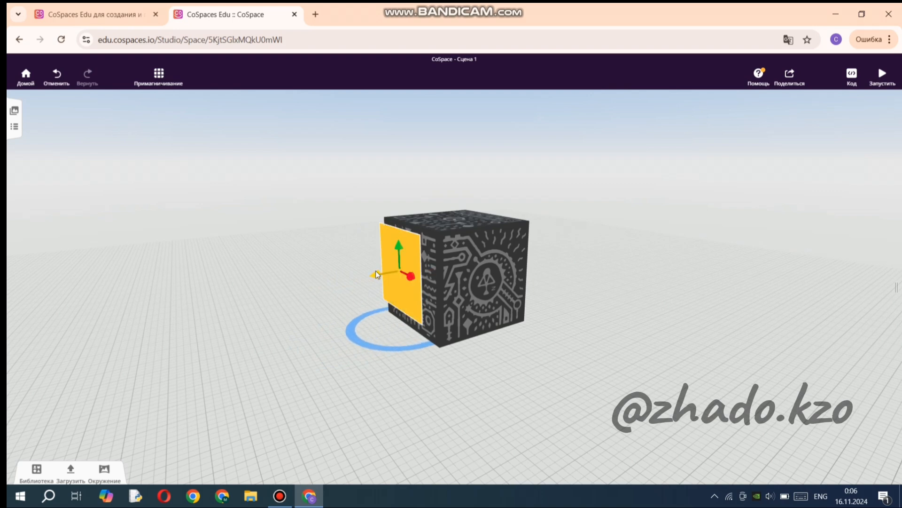
Enlarge the yellow square slightly and shift it sideways and down to cover the whole cube face.
left_click_drag(322, 335, 418, 320)
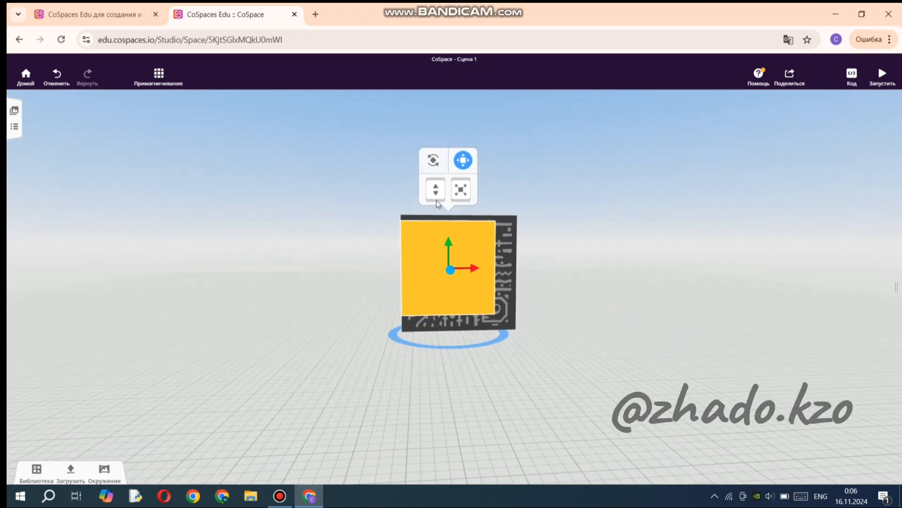
left_click_drag(461, 188, 461, 164)
left_click_drag(440, 224, 439, 228)
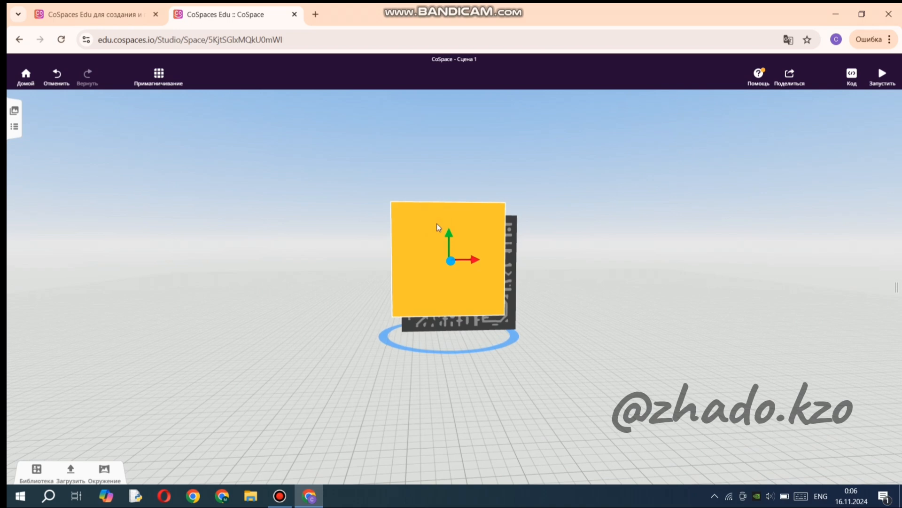
left_click_drag(460, 257, 454, 266)
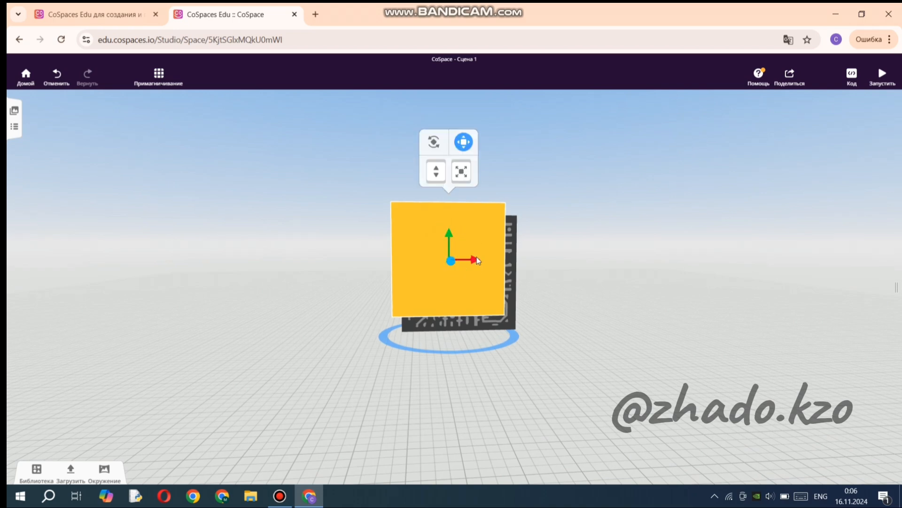
left_click_drag(467, 259, 471, 277)
left_click_drag(472, 190, 473, 184)
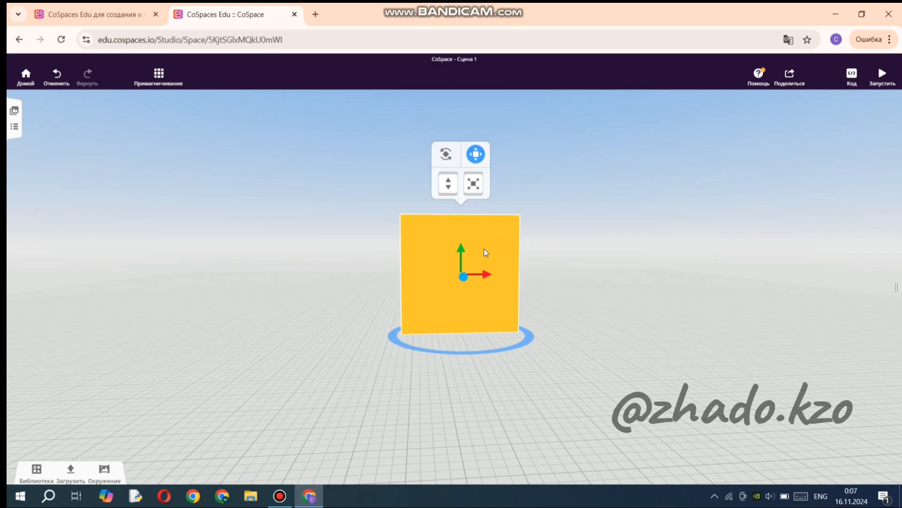
left_click(579, 304)
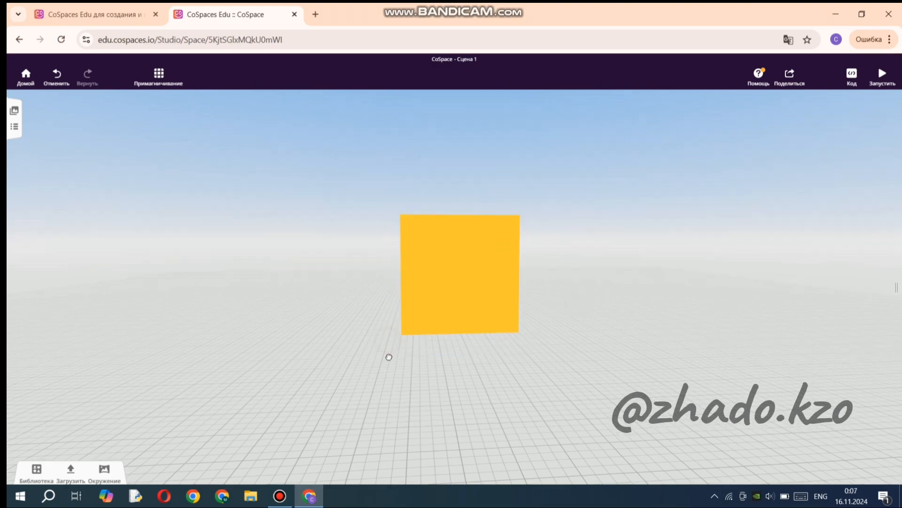
Recolour the yellow square on the cube's face dark green.
left_click_drag(388, 357, 366, 330)
left_click_drag(574, 357, 524, 354)
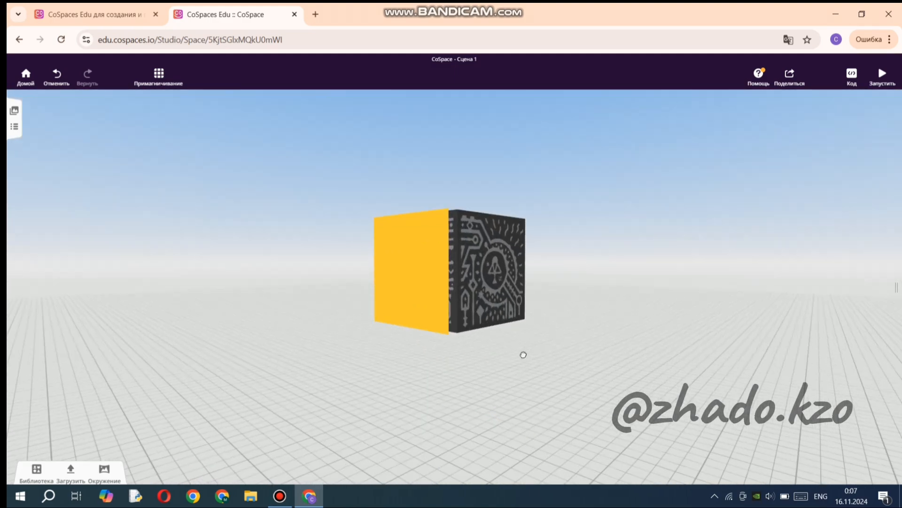
left_click(409, 247)
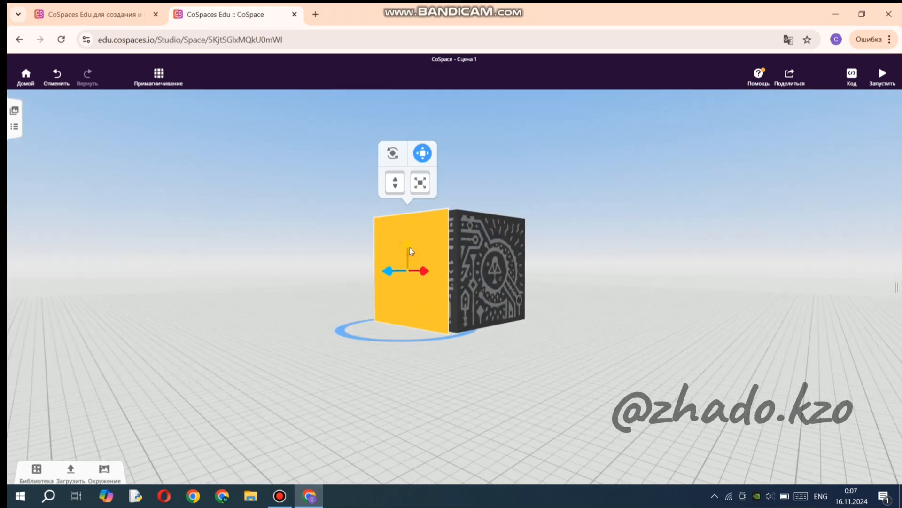
right_click(415, 235)
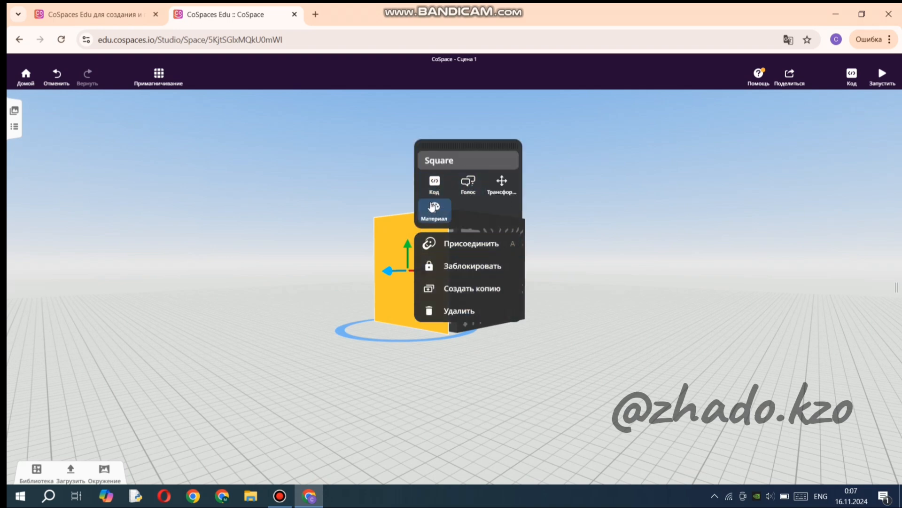
left_click(433, 208)
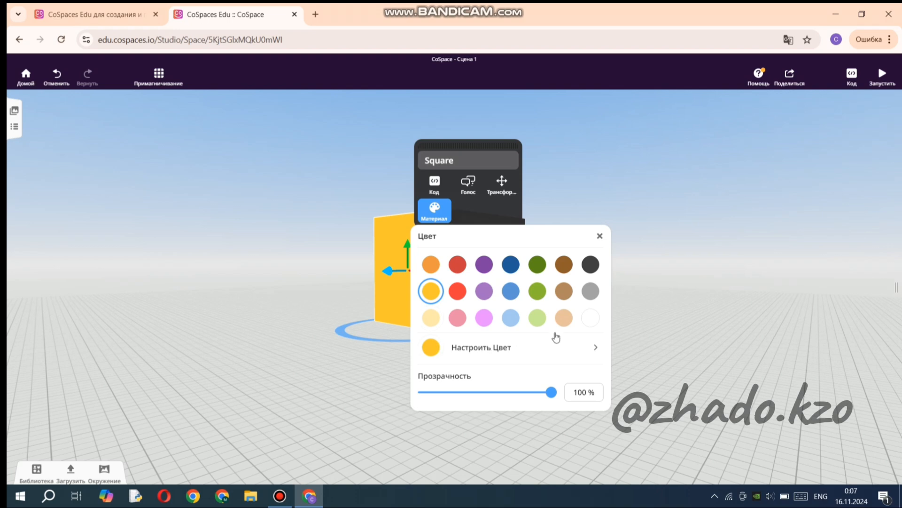
left_click(539, 265)
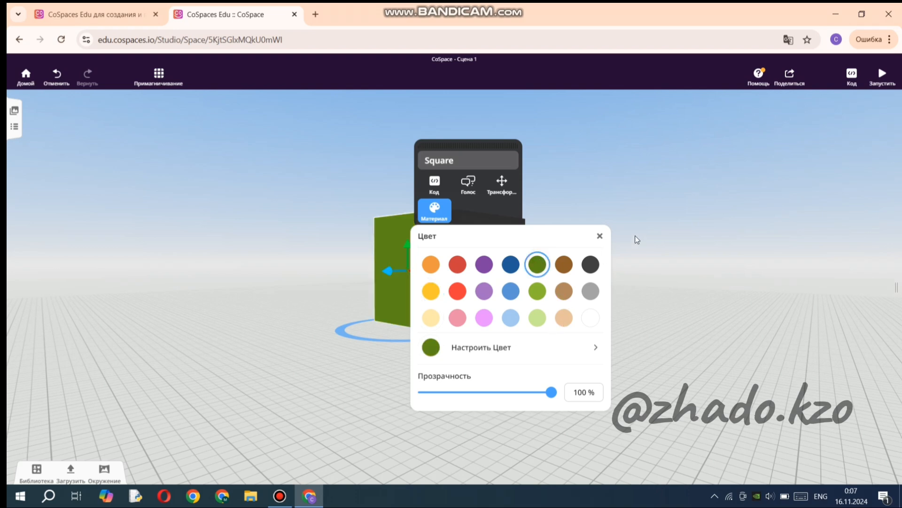
left_click(599, 237)
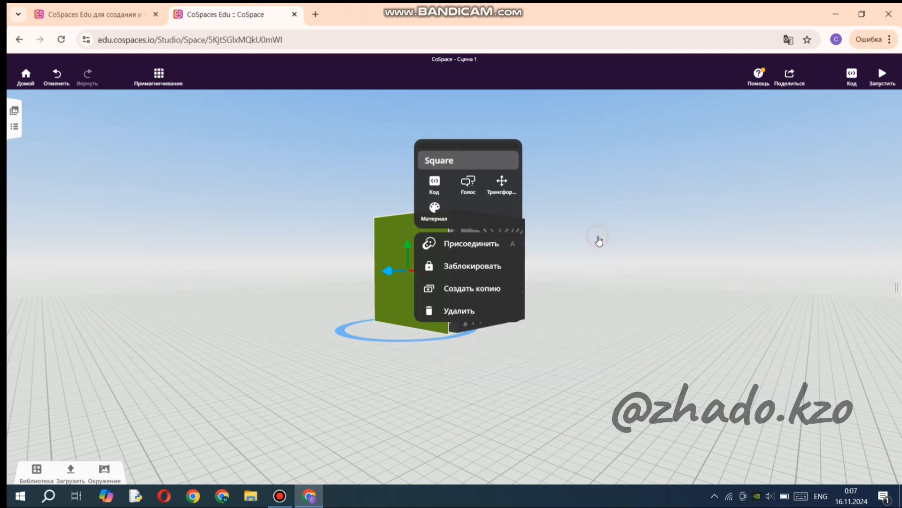
Attach the green square to the MERGE Cube's Back point, undoing the accidental change made after attaching.
left_click(452, 245)
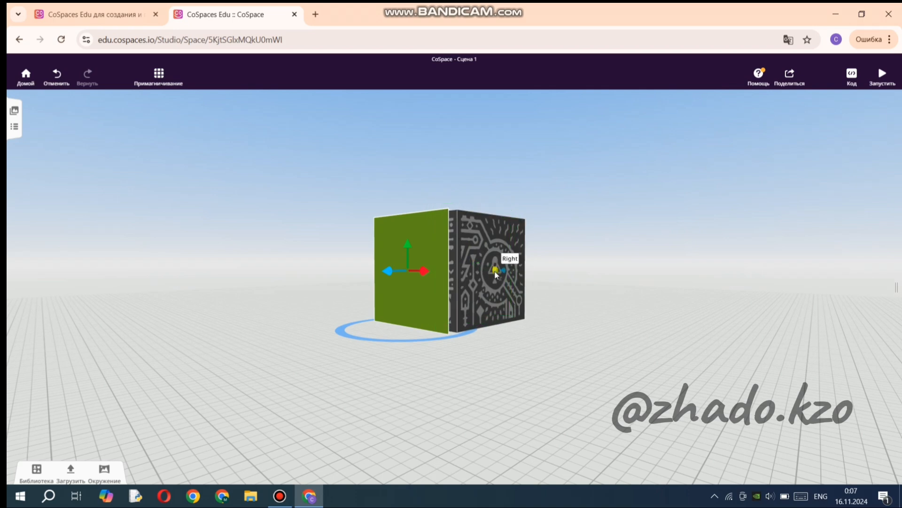
left_click(420, 271)
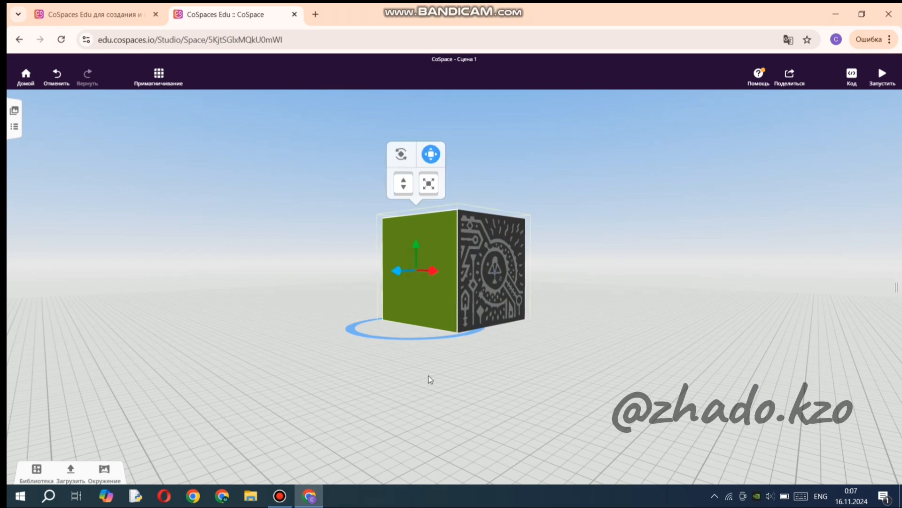
left_click_drag(431, 380, 538, 390)
left_click_drag(470, 396, 455, 375)
key("ctrl+z")
left_click(492, 403)
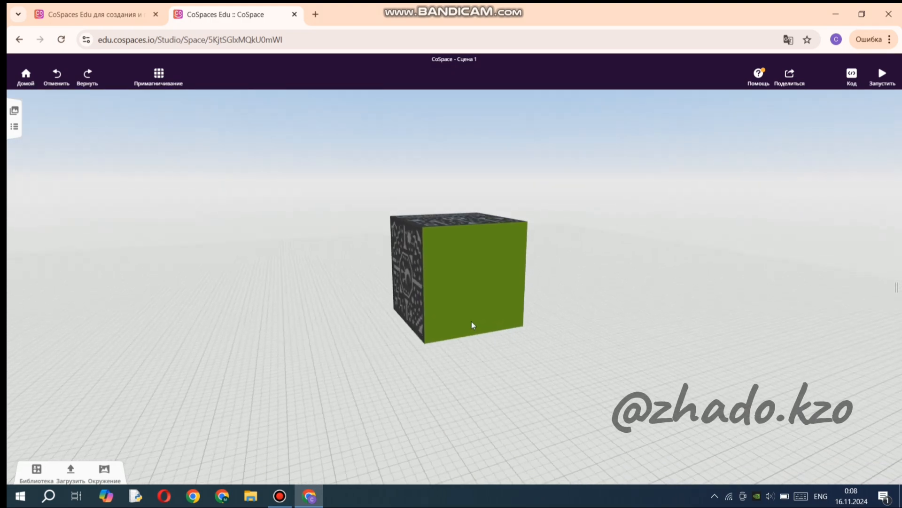
Duplicate the attached green square and shift the copy sideways and down from the original.
left_click(464, 268)
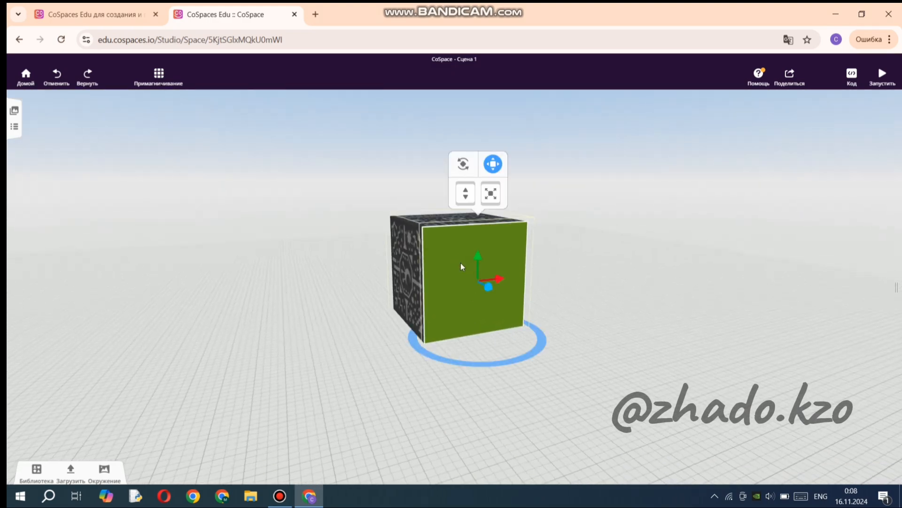
right_click(460, 264)
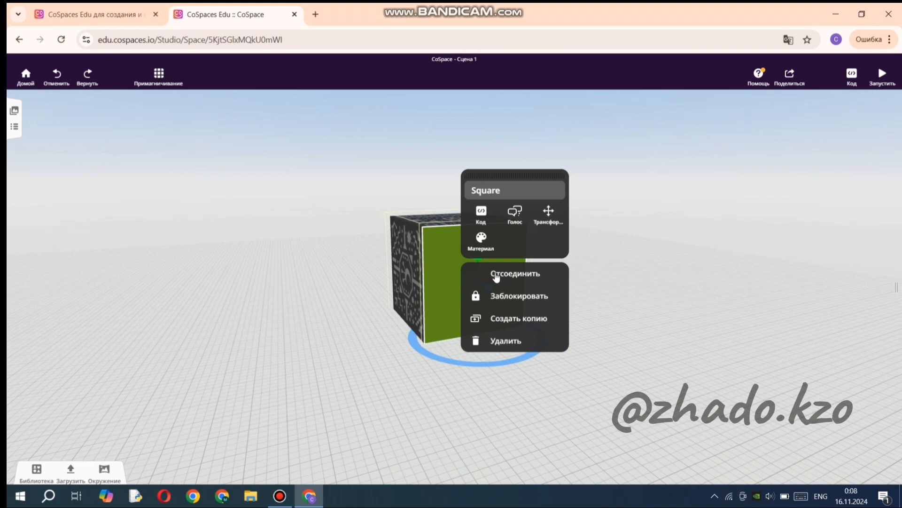
left_click(518, 322)
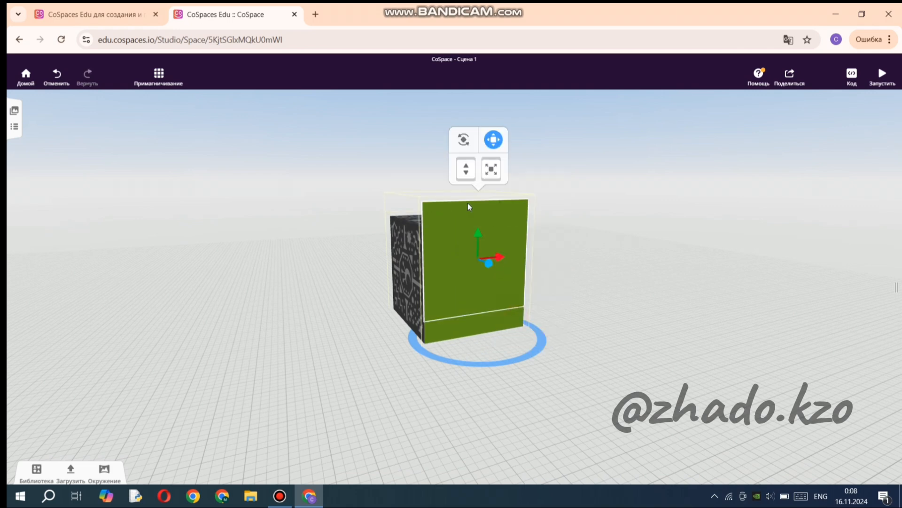
left_click_drag(467, 203, 347, 235)
left_click_drag(402, 225, 377, 286)
left_click_drag(261, 331, 352, 352)
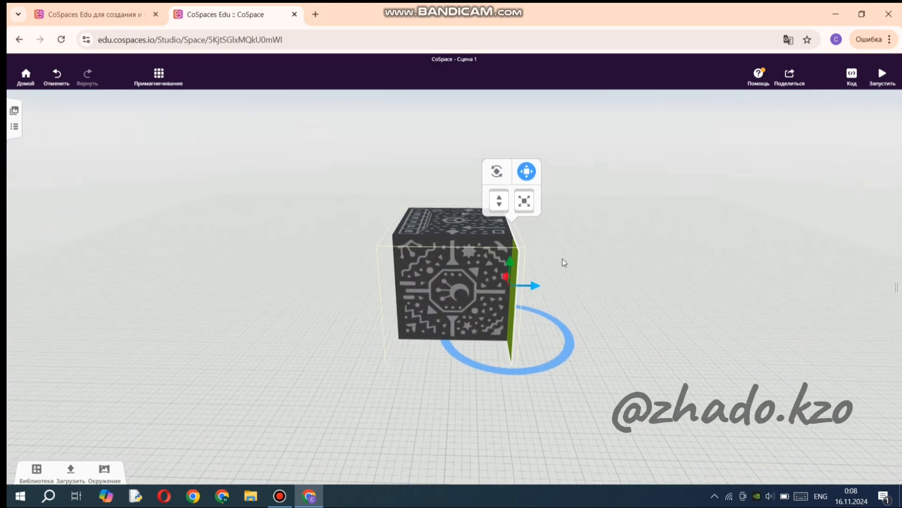
left_click_drag(579, 316, 515, 291)
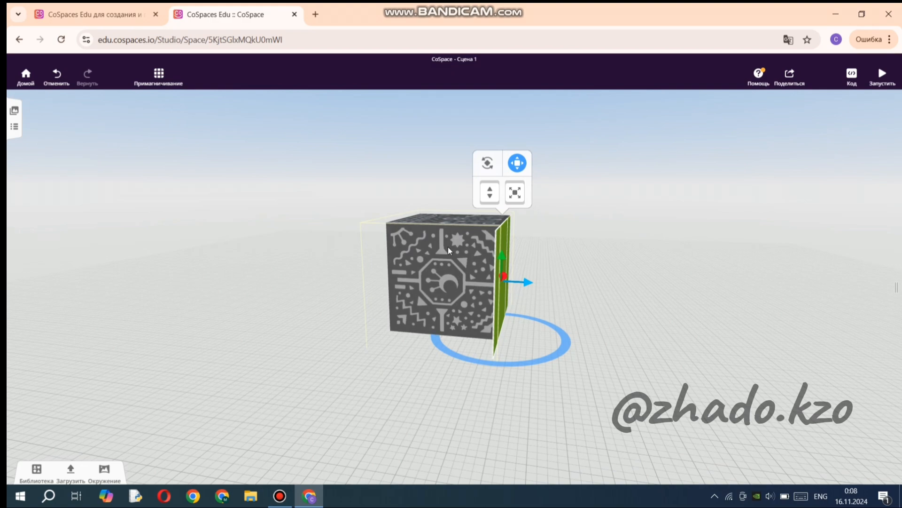
left_click_drag(610, 286, 558, 292)
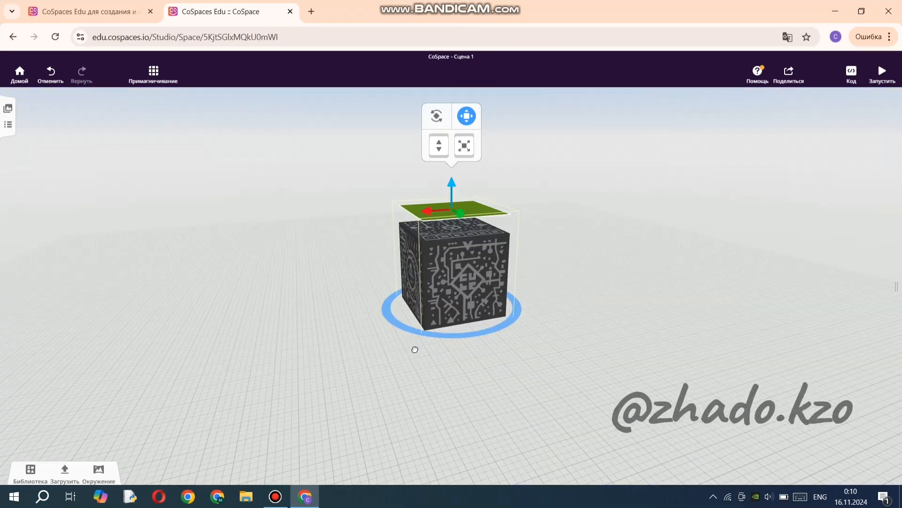
left_click_drag(415, 349, 594, 380)
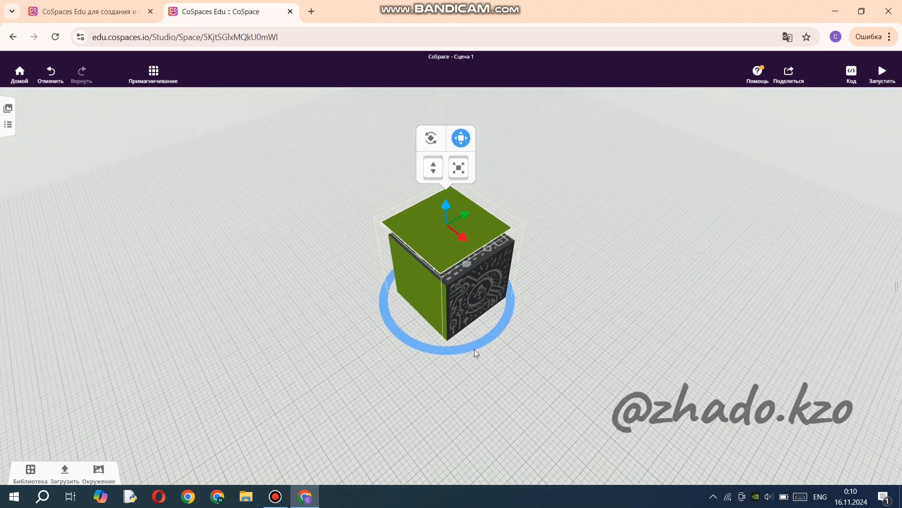
Detach the copied green square lying above the cube and attach it to the MERGE Cube's Top point.
right_click(475, 222)
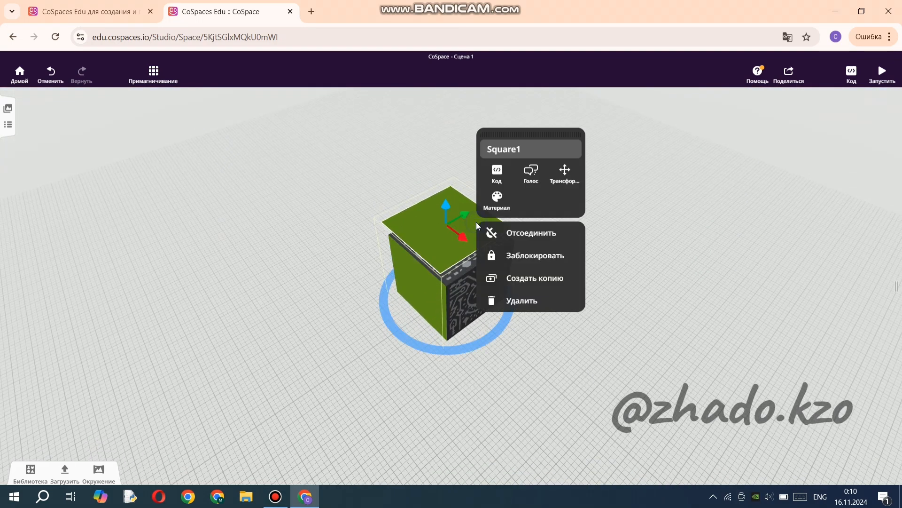
left_click(505, 233)
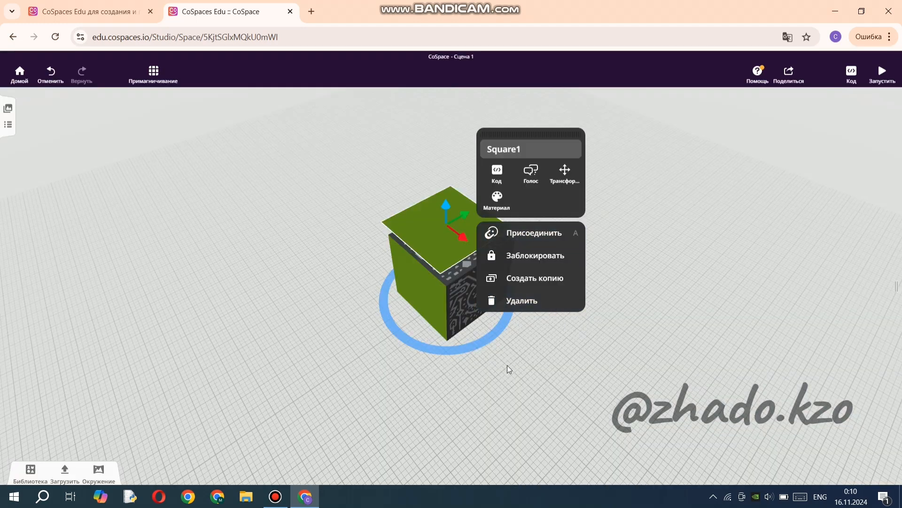
left_click(506, 365)
left_click(458, 230)
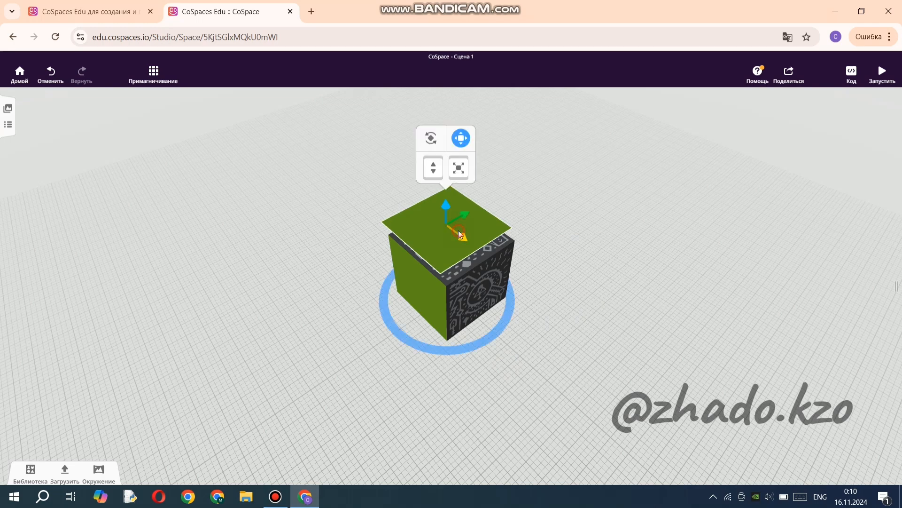
right_click(494, 224)
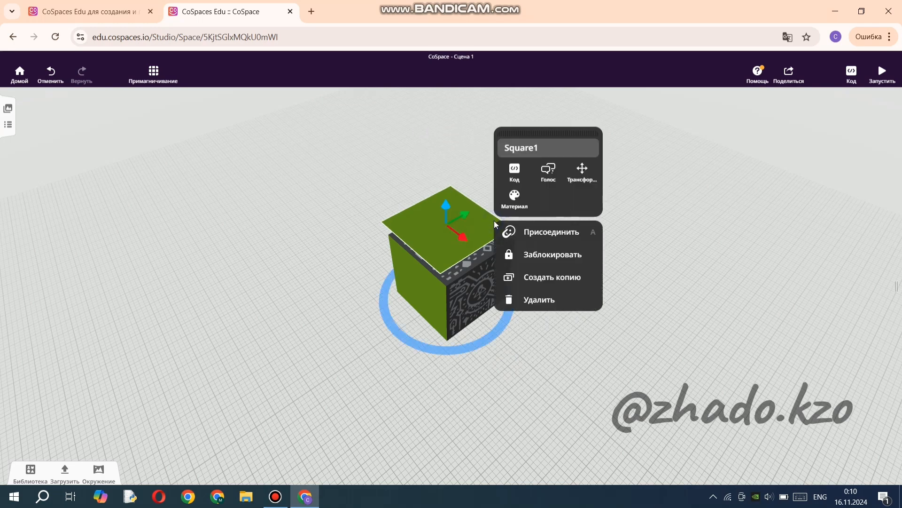
left_click(548, 238)
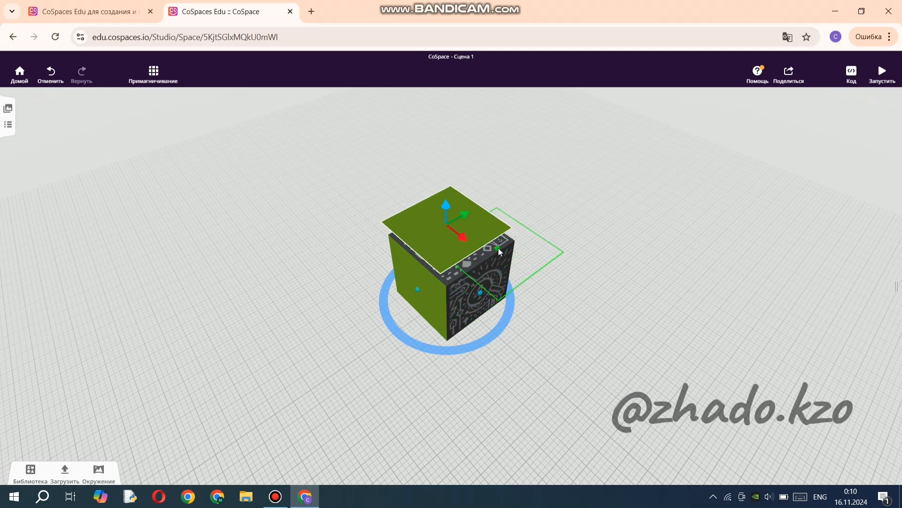
left_click(451, 237)
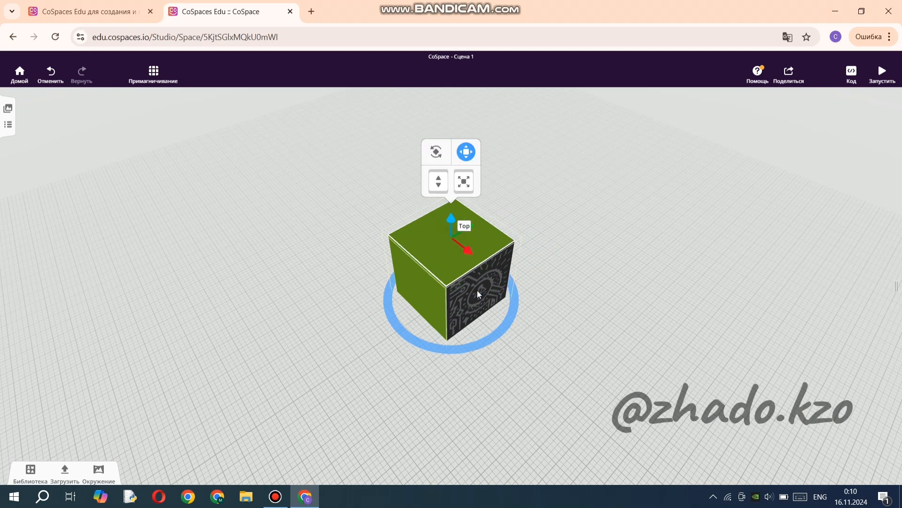
Recolour the square on top of the cube dark blue.
left_click(449, 383)
left_click_drag(413, 359, 356, 365)
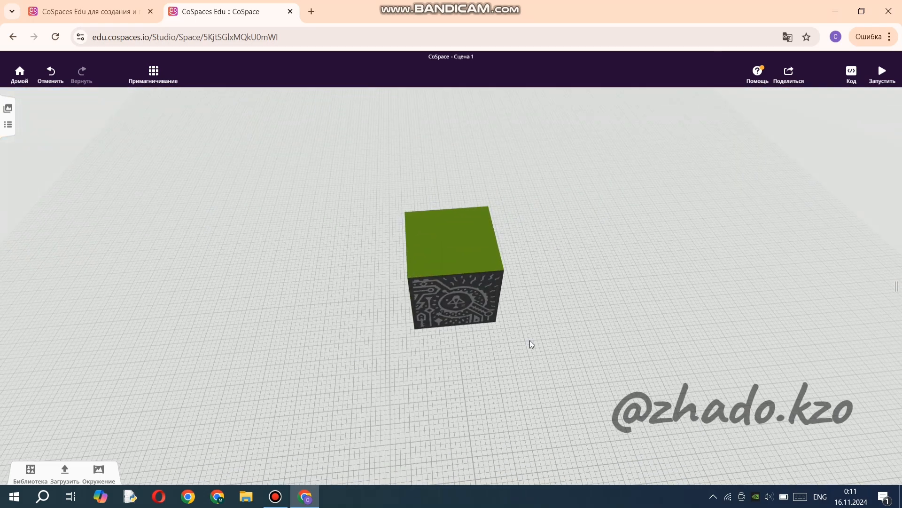
left_click_drag(541, 341, 471, 345)
left_click(455, 231)
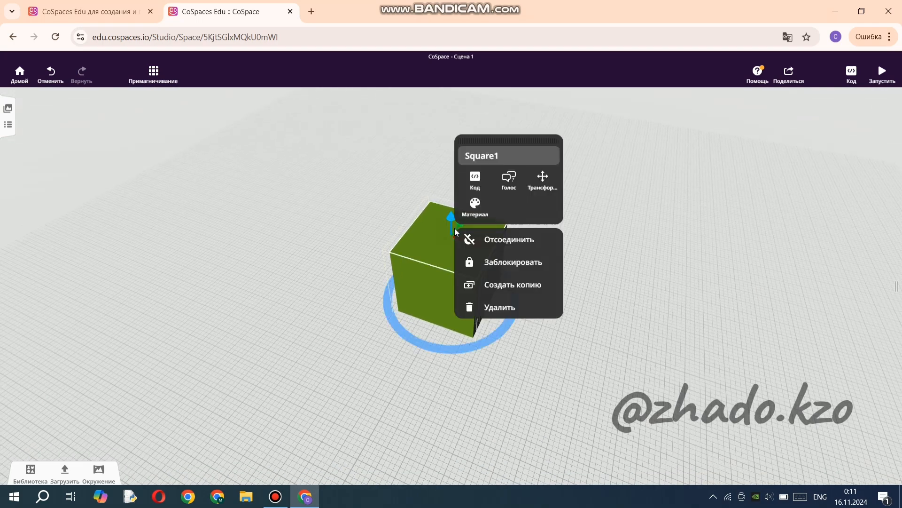
left_click(476, 212)
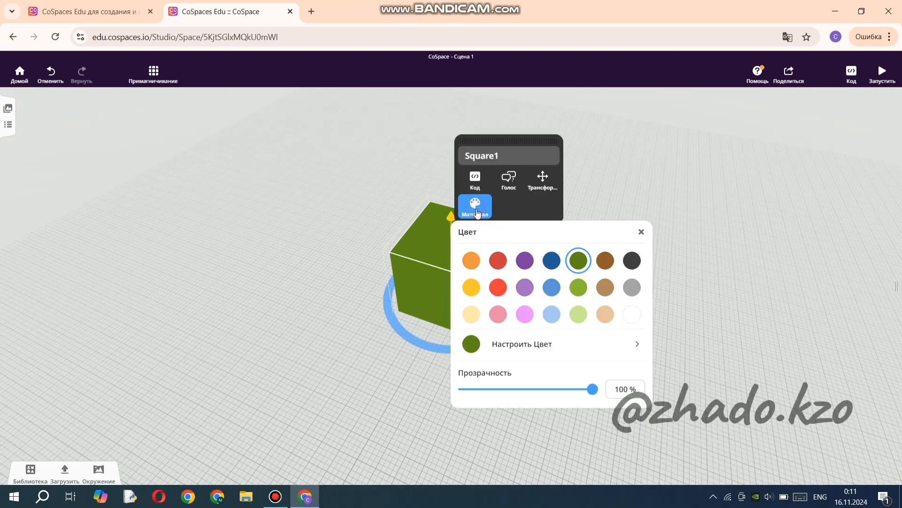
left_click(552, 260)
left_click(642, 232)
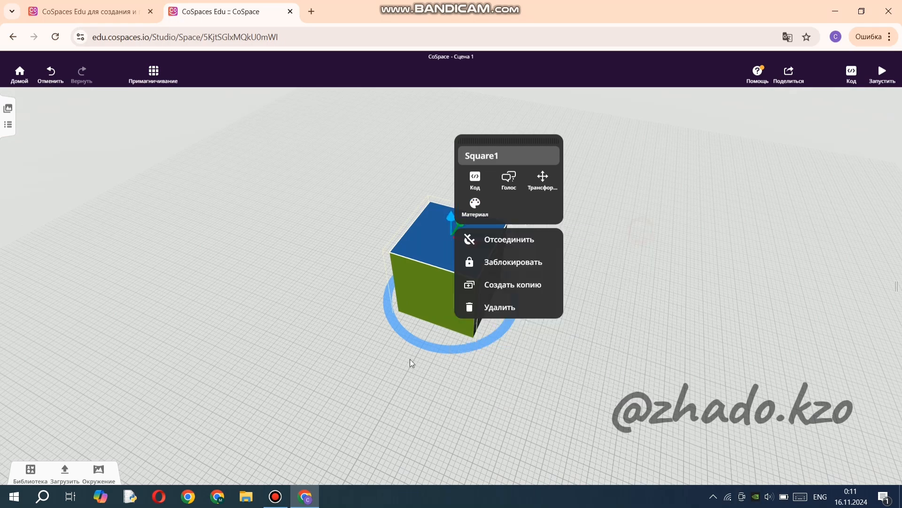
Duplicate the dark blue square on top of the cube and move the copy out past the uncovered patterned face.
left_click(402, 377)
left_click_drag(395, 351, 324, 279)
left_click_drag(538, 365, 523, 403)
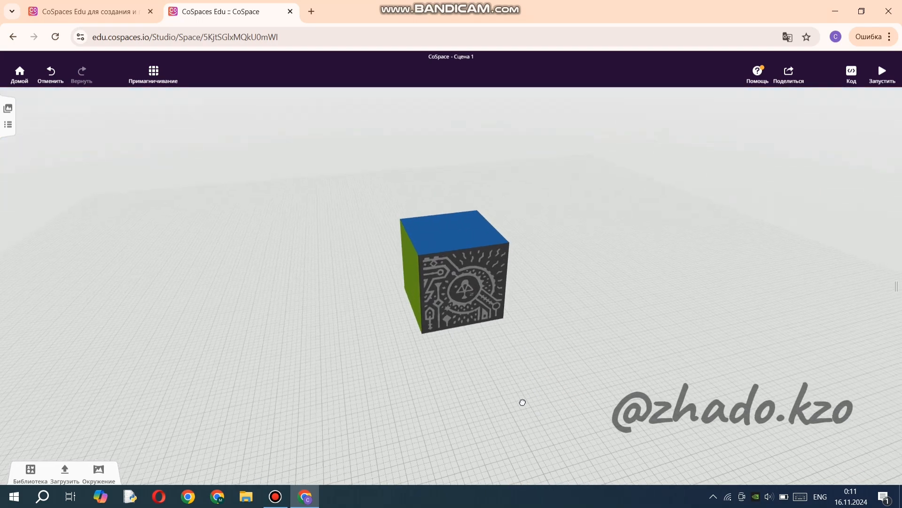
left_click(431, 239)
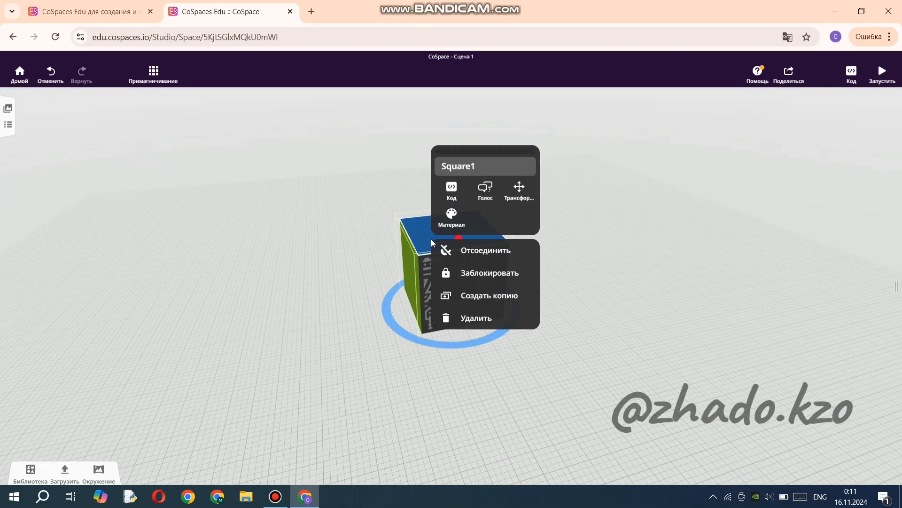
left_click(493, 301)
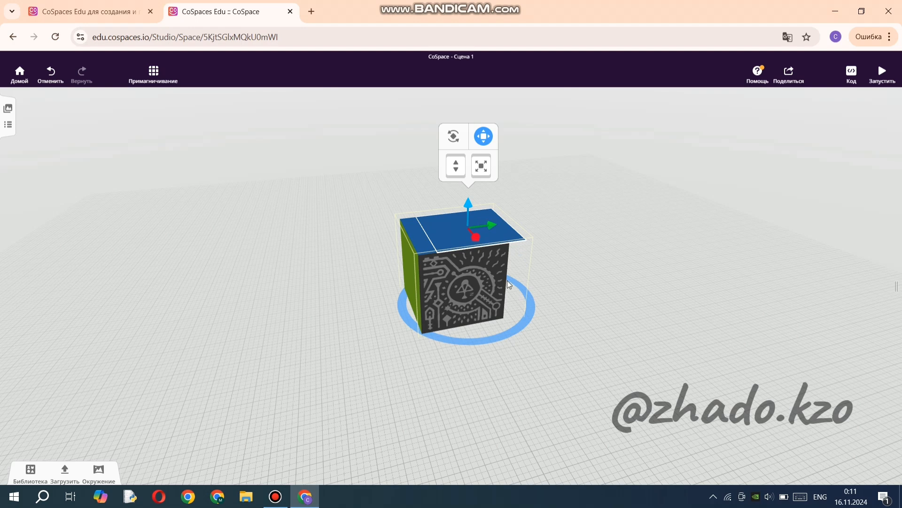
left_click_drag(476, 239, 500, 295)
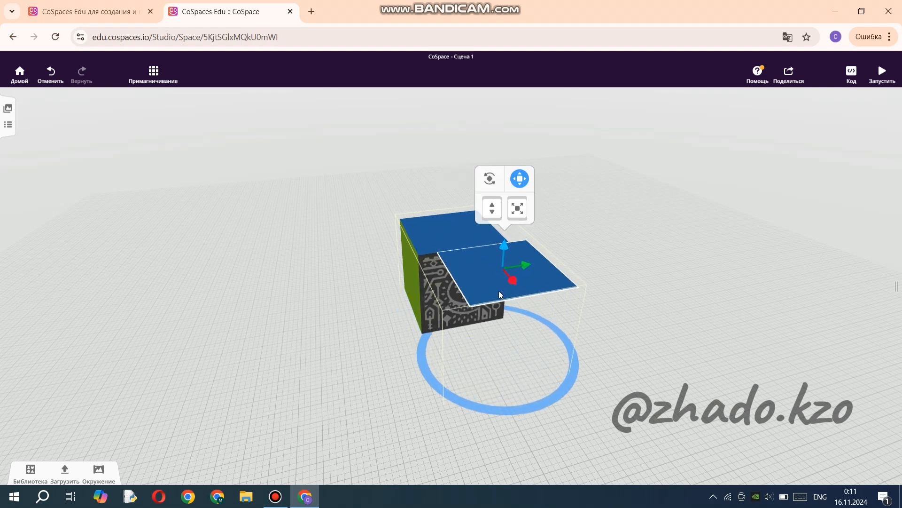
Rotate the copied blue square upright and lower it until it stands level with the cube's uncovered side face.
left_click(490, 182)
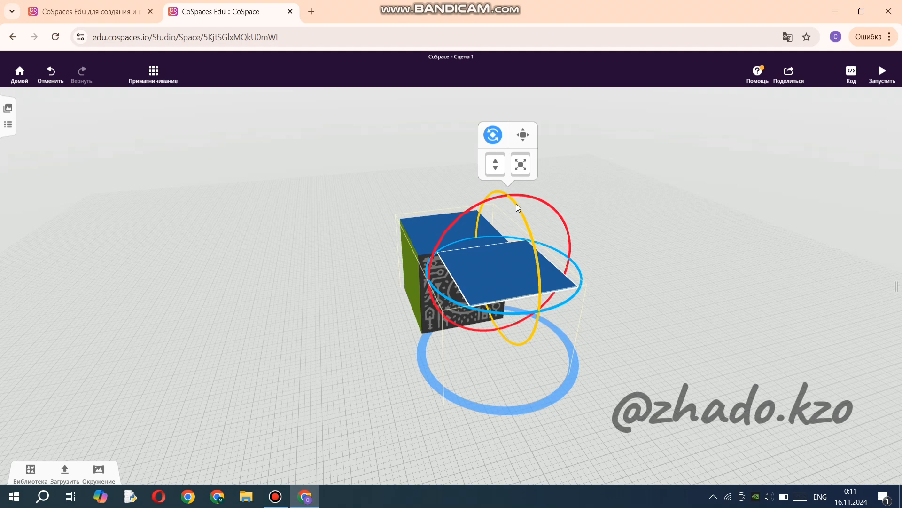
left_click_drag(516, 204, 537, 275)
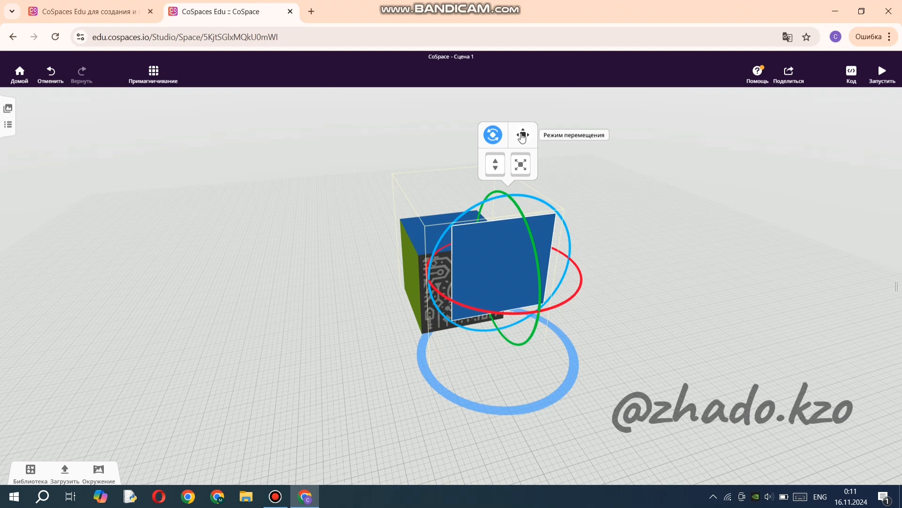
left_click(523, 135)
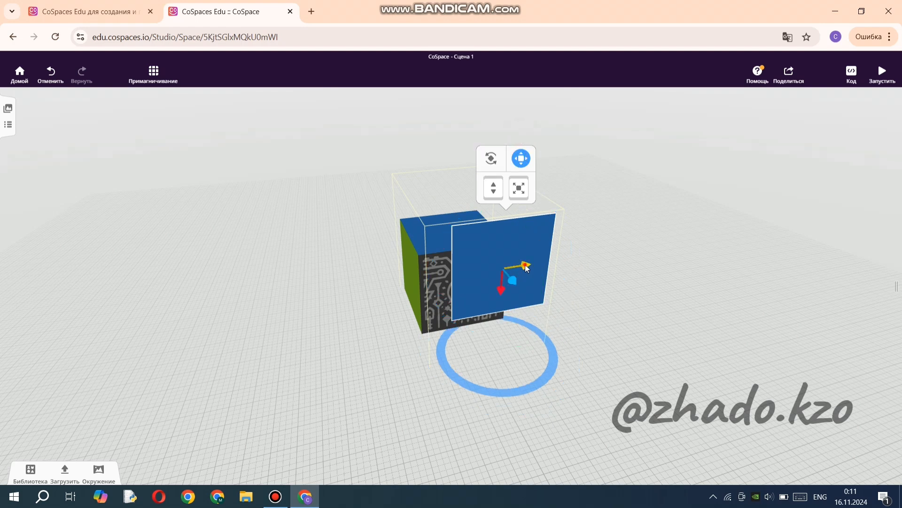
left_click_drag(526, 268, 474, 320)
left_click_drag(349, 382, 443, 314)
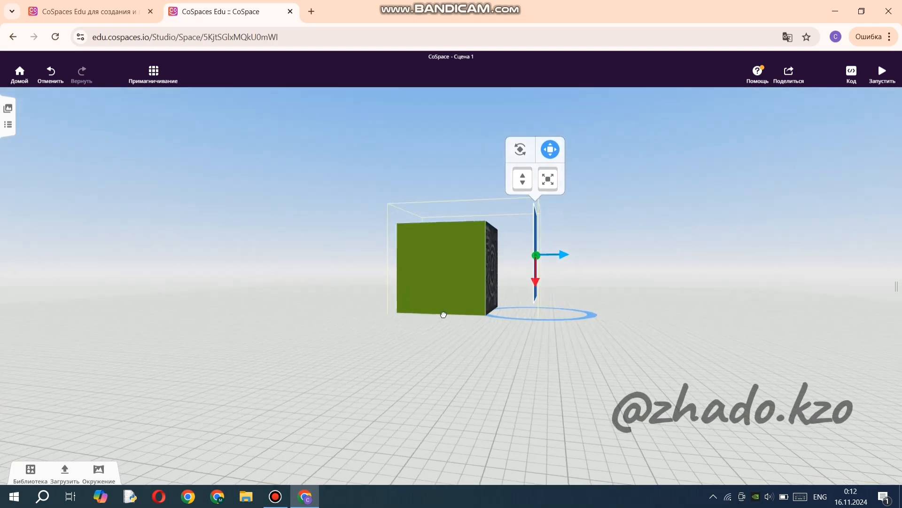
left_click_drag(543, 358, 498, 365)
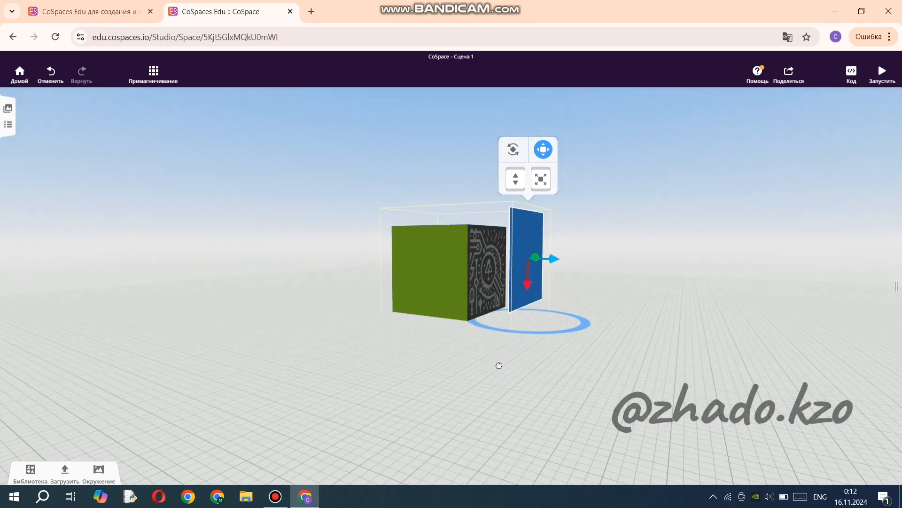
left_click_drag(515, 288, 515, 303)
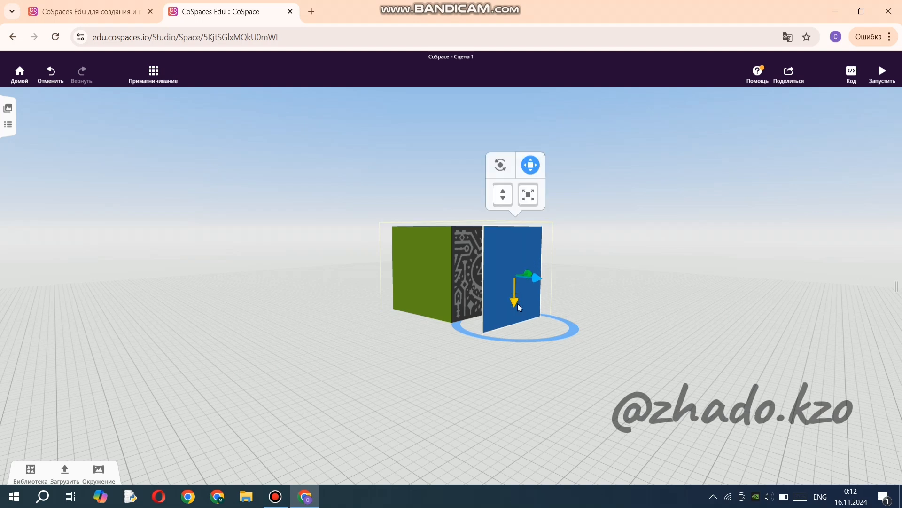
Attach the upright blue square to the MERGE Cube's Right point and deselect it.
right_click(501, 240)
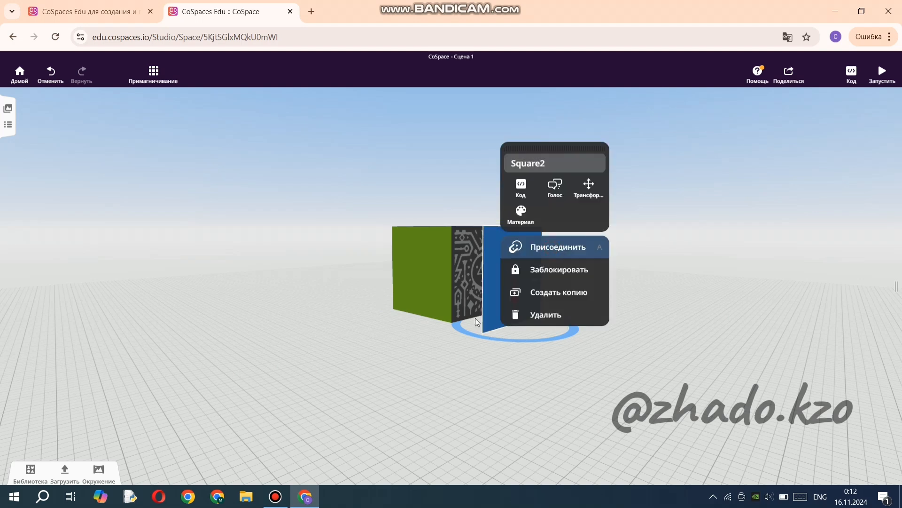
left_click(546, 251)
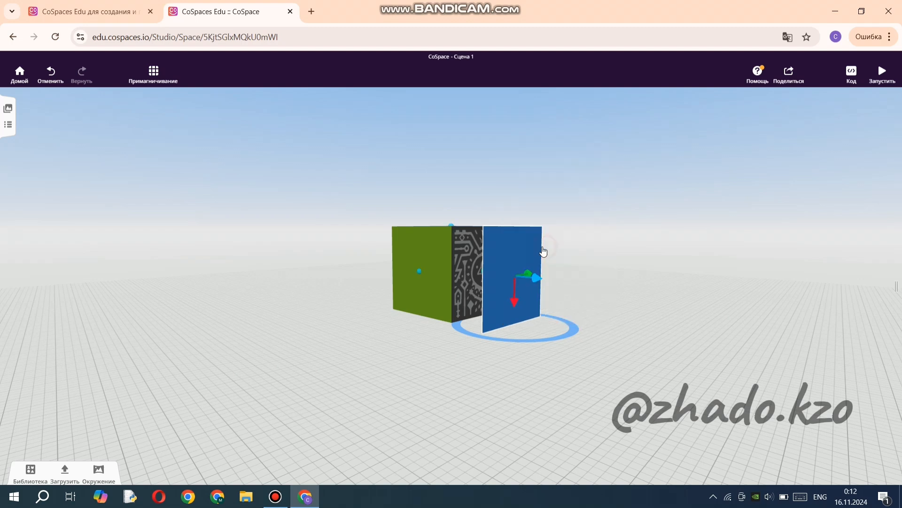
left_click(484, 271)
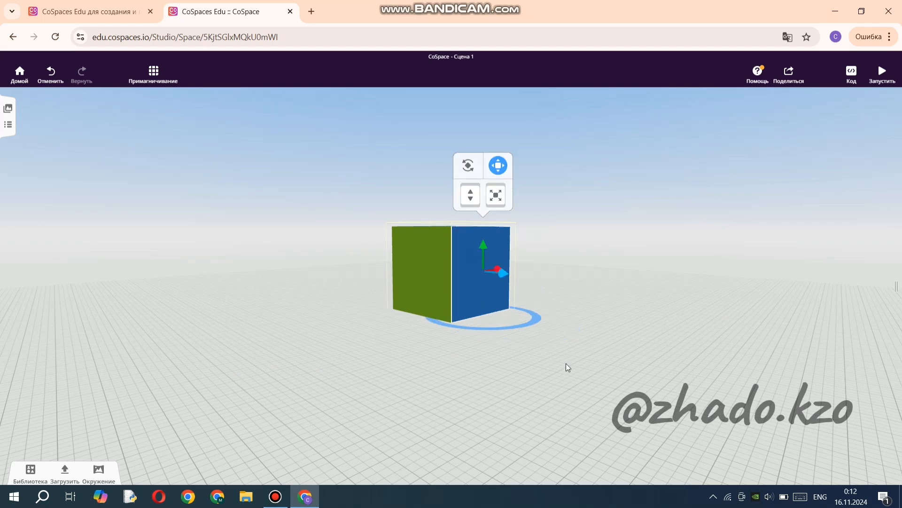
left_click(558, 335)
Recolour the square on the cube's Right face dark green.
left_click_drag(558, 334, 542, 372)
left_click_drag(443, 354, 424, 306)
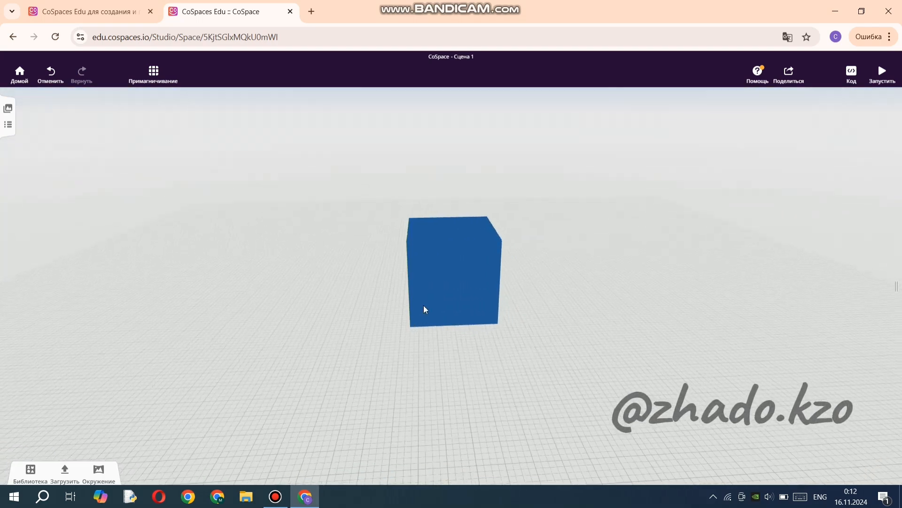
left_click(435, 279)
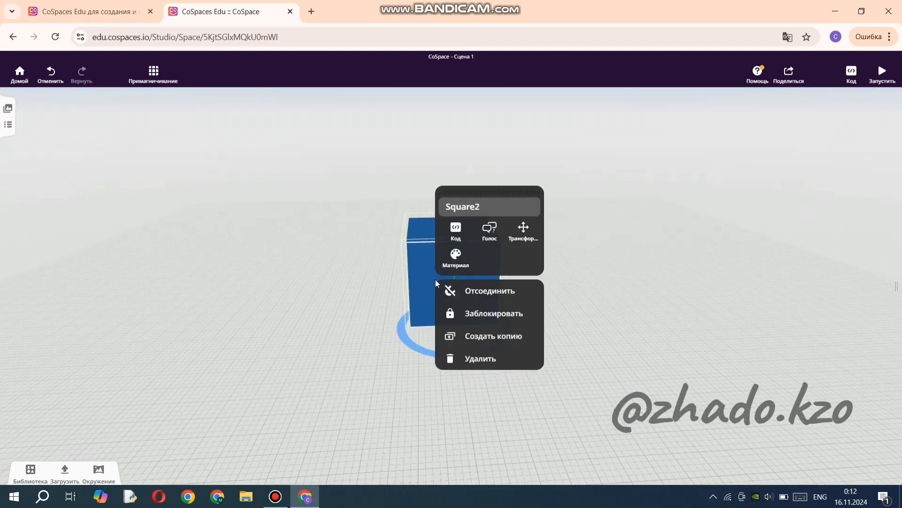
left_click(457, 257)
left_click(560, 312)
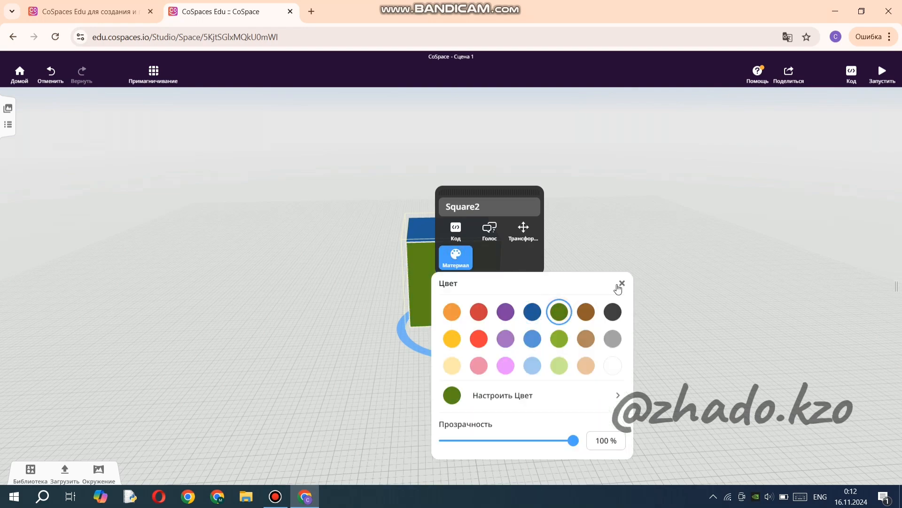
left_click(620, 282)
left_click(406, 397)
Make another copy of the cube's top square and shift it outward towards the side that is still uncovered.
left_click_drag(406, 396, 395, 297)
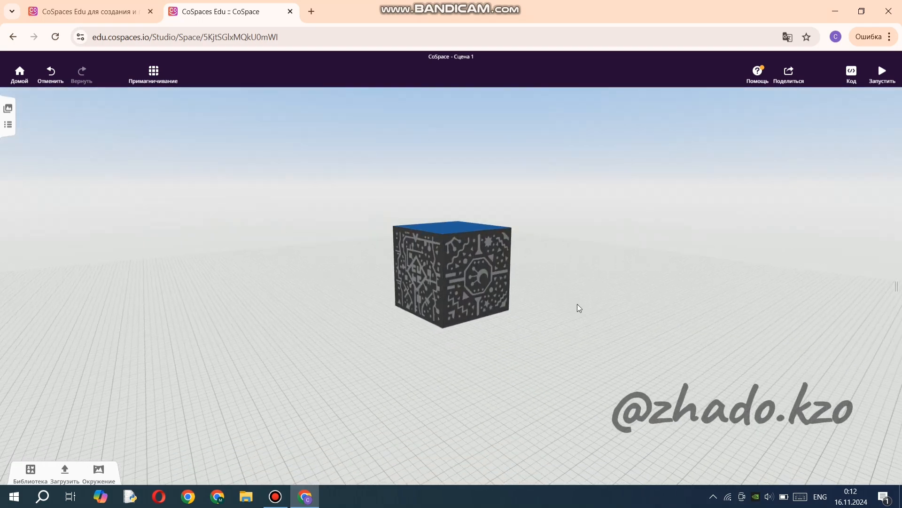
left_click_drag(522, 344, 487, 365)
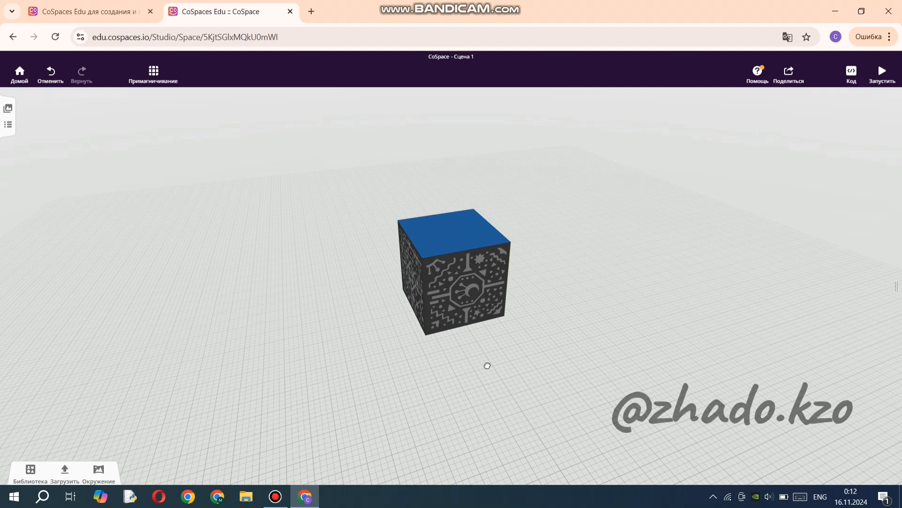
left_click(451, 232)
right_click(451, 232)
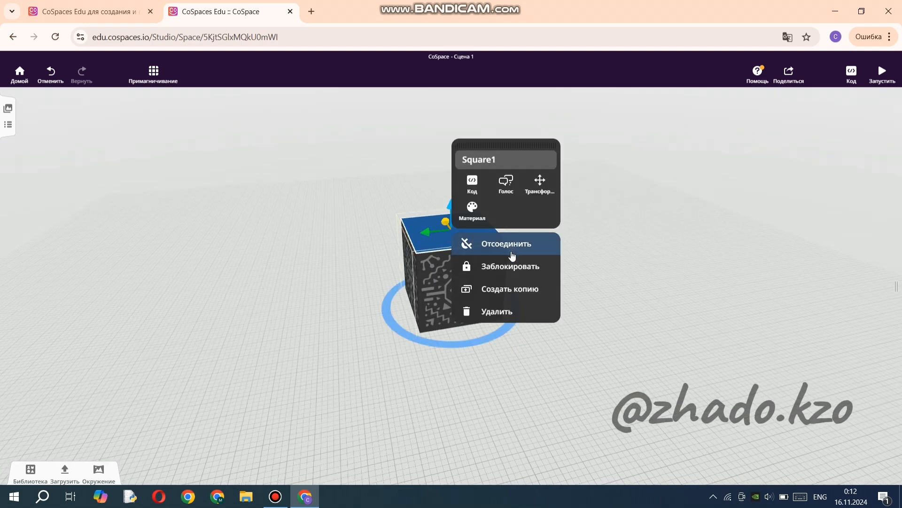
left_click(476, 290)
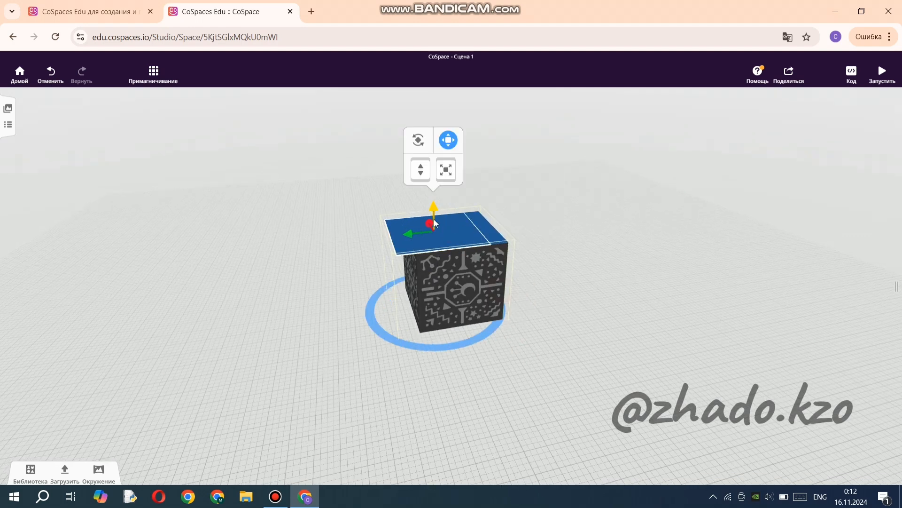
left_click_drag(432, 228, 462, 281)
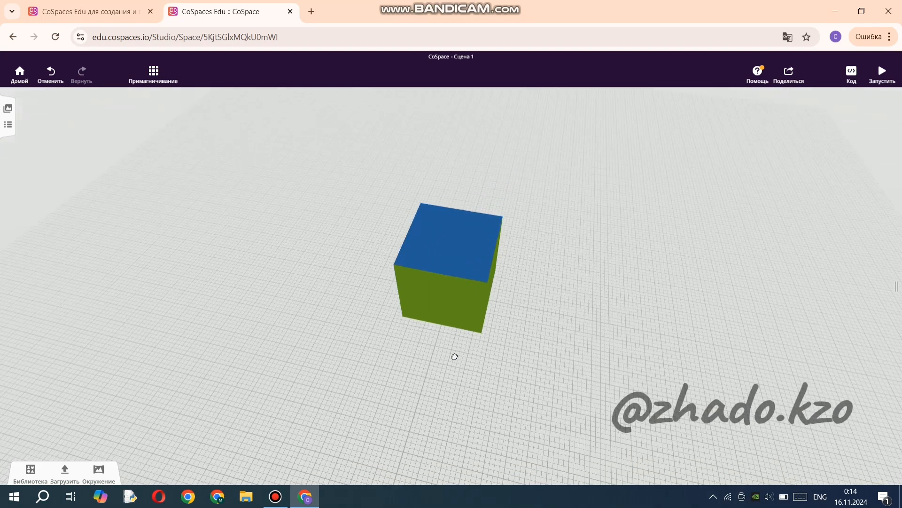
Place the wrecked sailing ship from the library's water transport models beside the cube and close the library.
left_click_drag(454, 357, 487, 356)
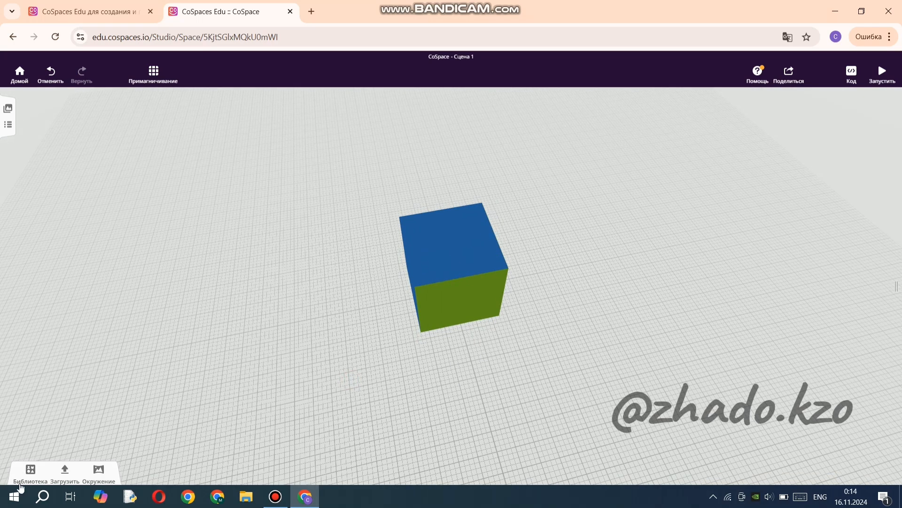
left_click(30, 470)
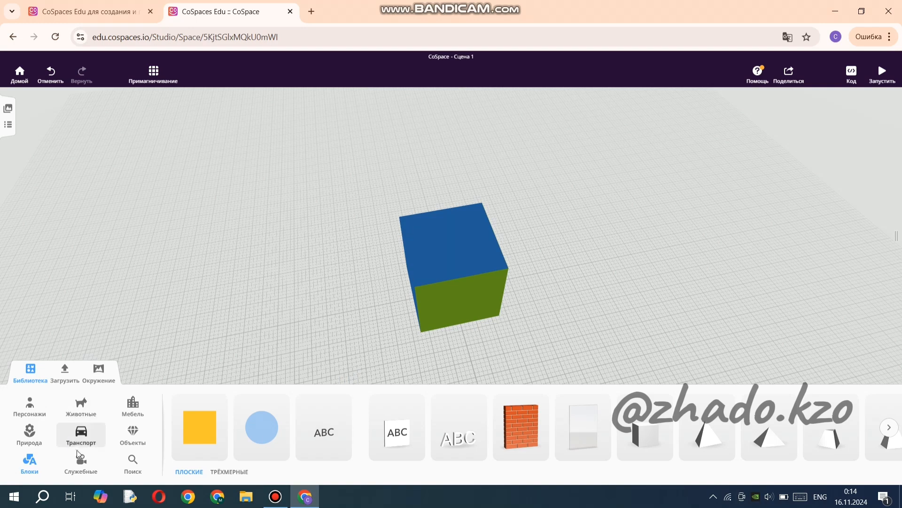
left_click(80, 435)
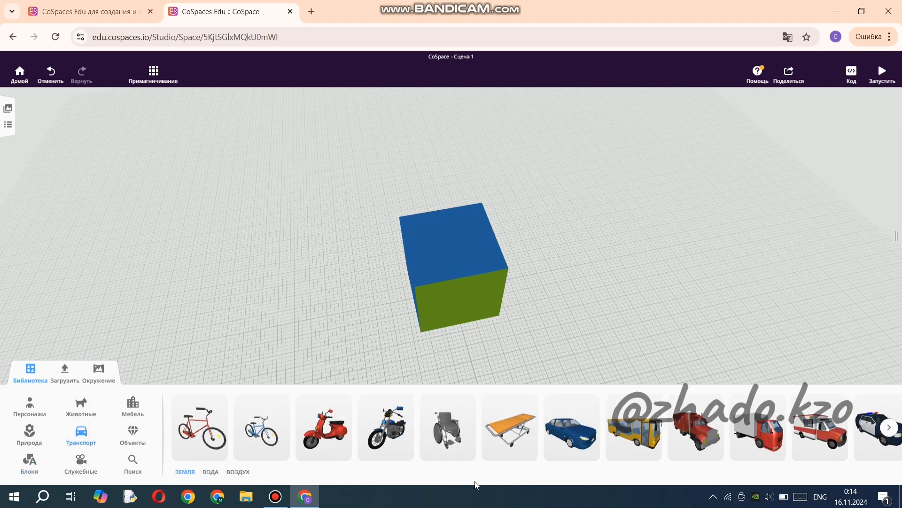
left_click(889, 427)
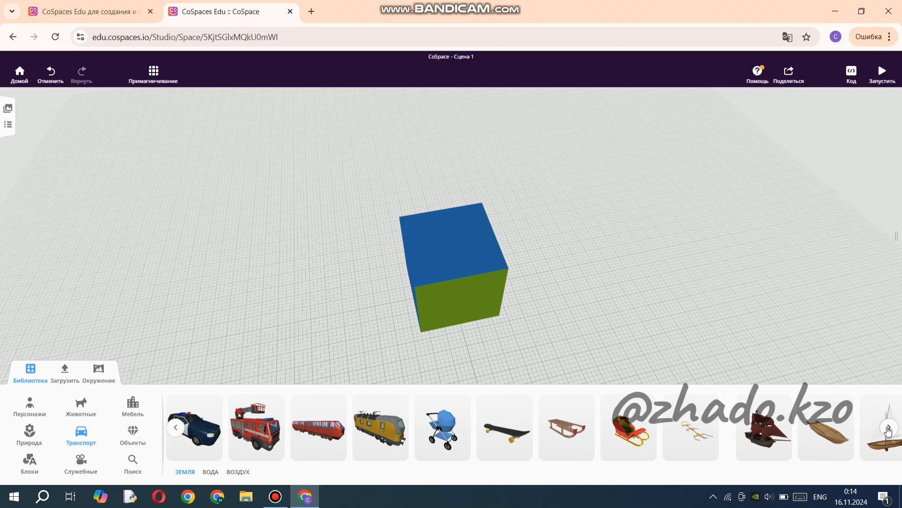
left_click(888, 428)
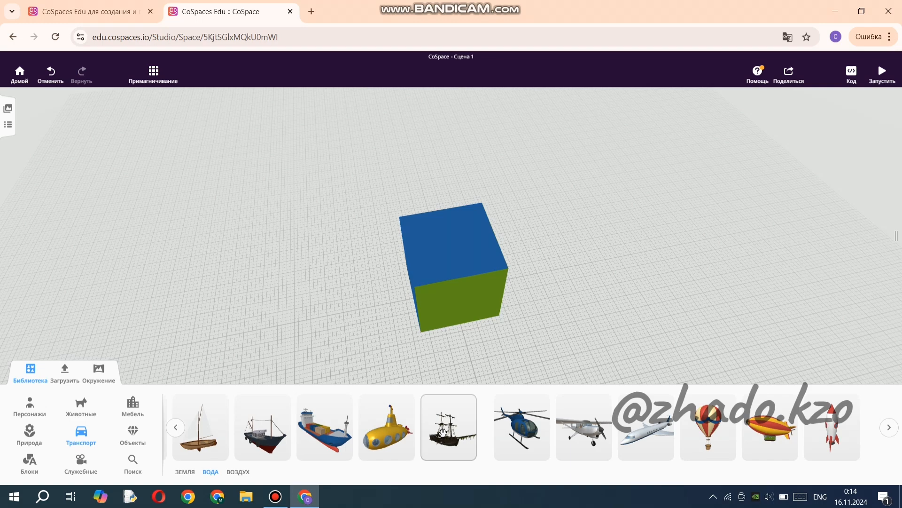
left_click_drag(445, 437, 364, 339)
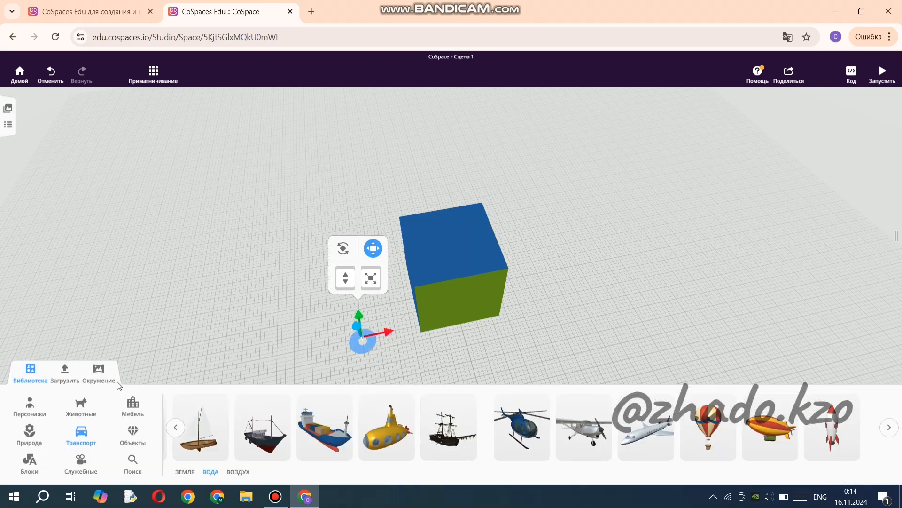
left_click(31, 379)
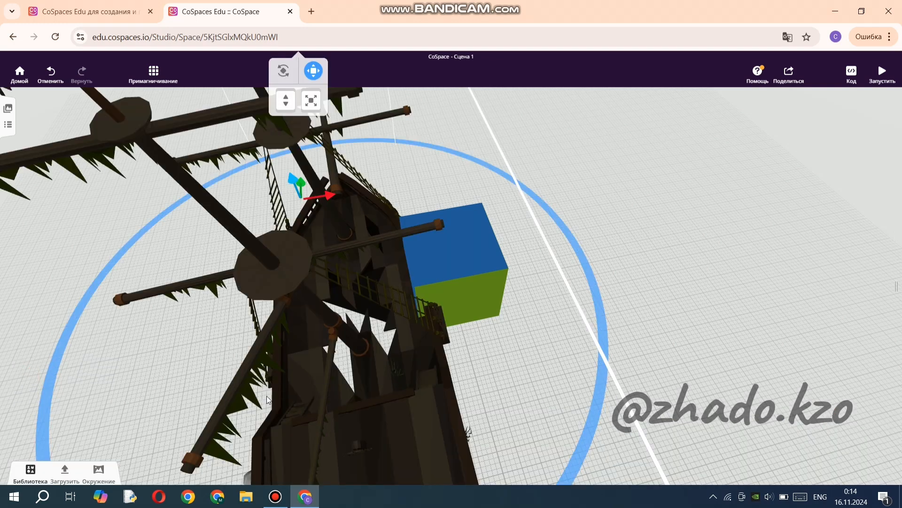
Scale the ship down to roughly the size of the cube and keep it in move mode.
left_click_drag(754, 357, 669, 291)
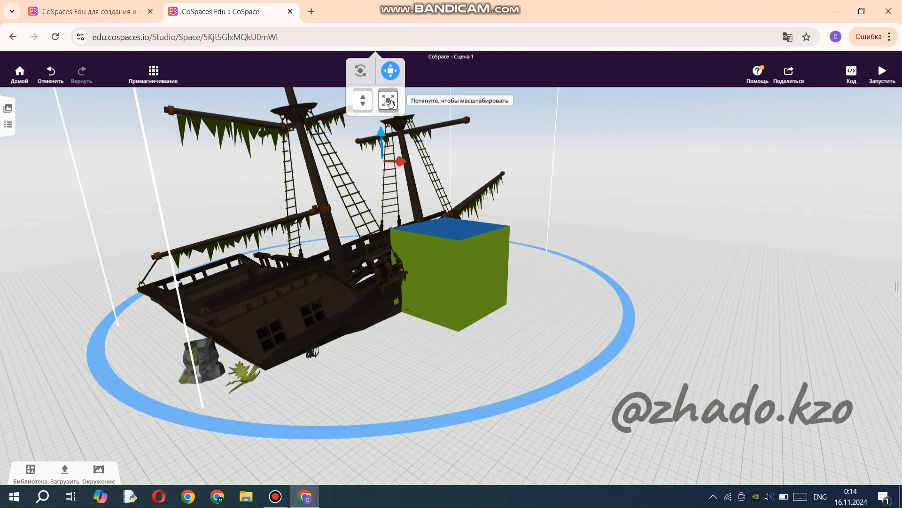
left_click_drag(388, 107, 444, 197)
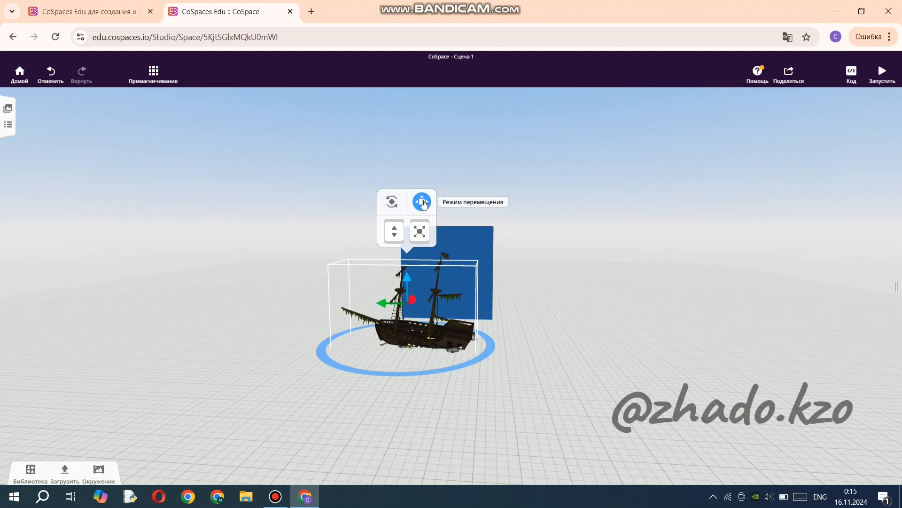
left_click(424, 205)
left_click(424, 204)
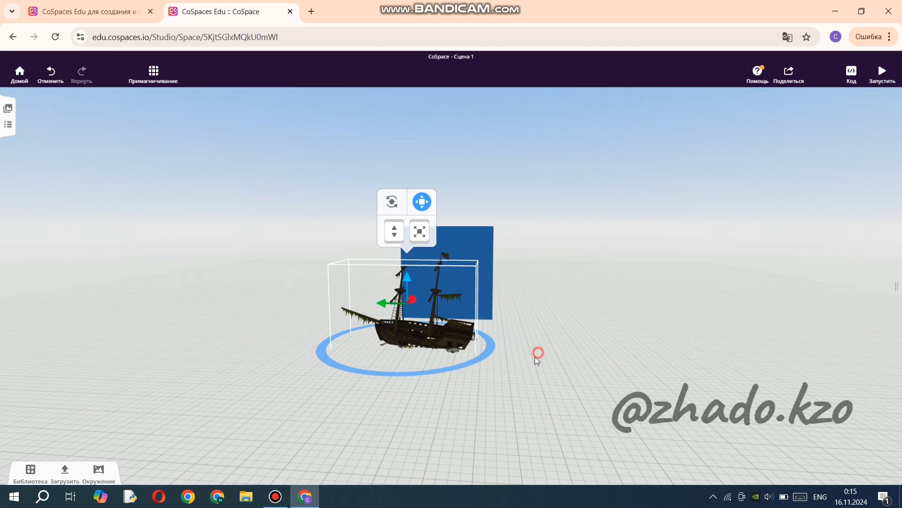
Raise the ship above the cube and centre it over the dark blue top face.
left_click_drag(538, 360, 476, 357)
left_click_drag(342, 277, 362, 163)
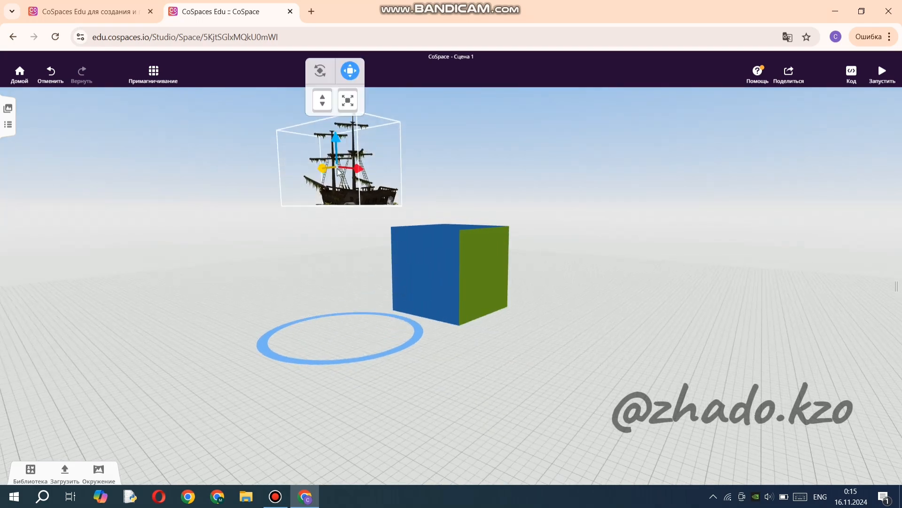
left_click_drag(240, 263, 270, 288)
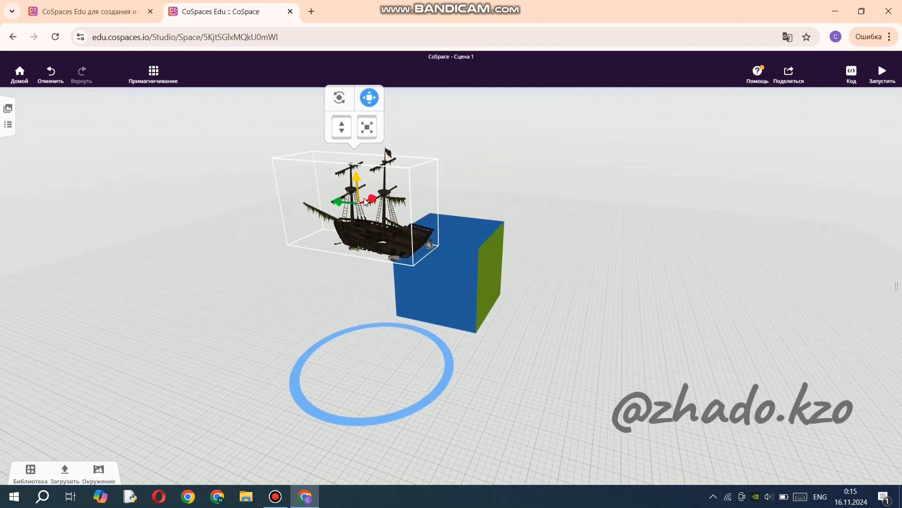
left_click_drag(370, 201, 463, 140)
left_click_drag(435, 169, 403, 167)
left_click_drag(410, 425, 364, 366)
left_click_drag(519, 346, 510, 393)
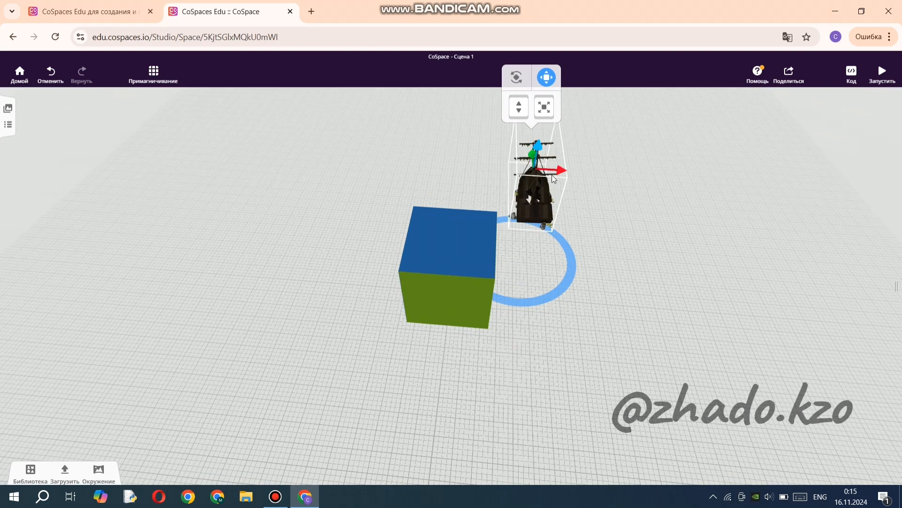
left_click_drag(554, 172, 437, 188)
left_click_drag(339, 374, 489, 301)
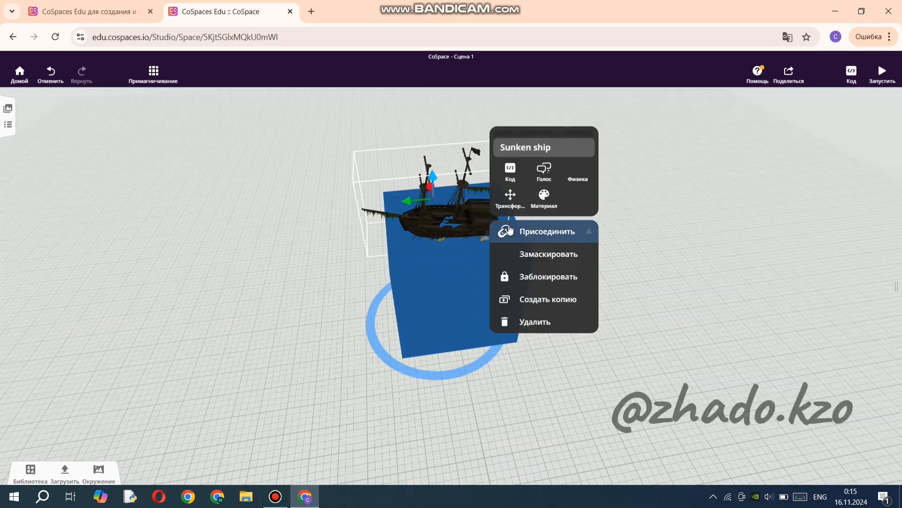
Attach the wrecked sailing ship to the Top attachment point of the cube and deselect it.
left_click(529, 228)
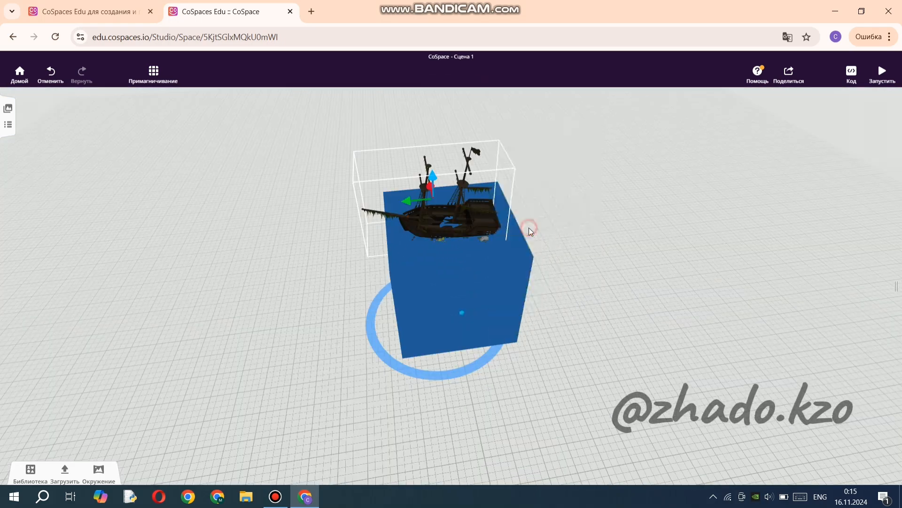
left_click(450, 218)
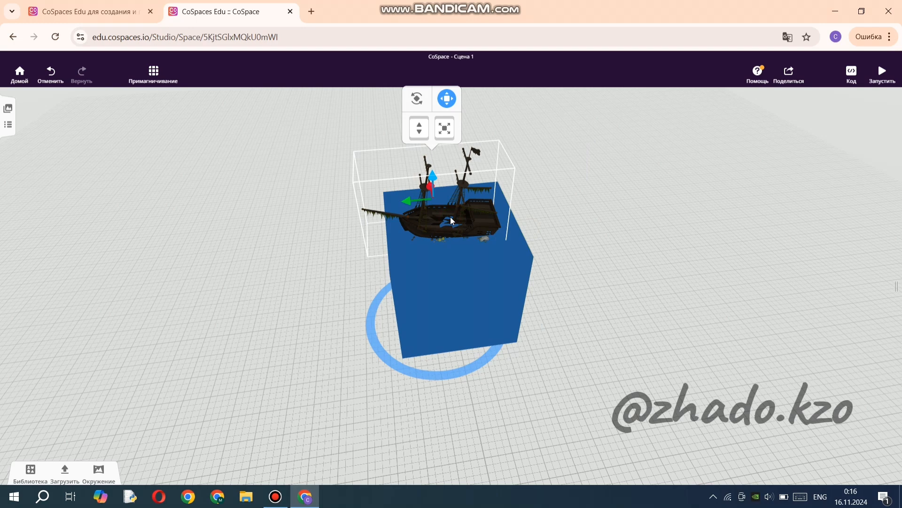
right_click(480, 216)
left_click(513, 227)
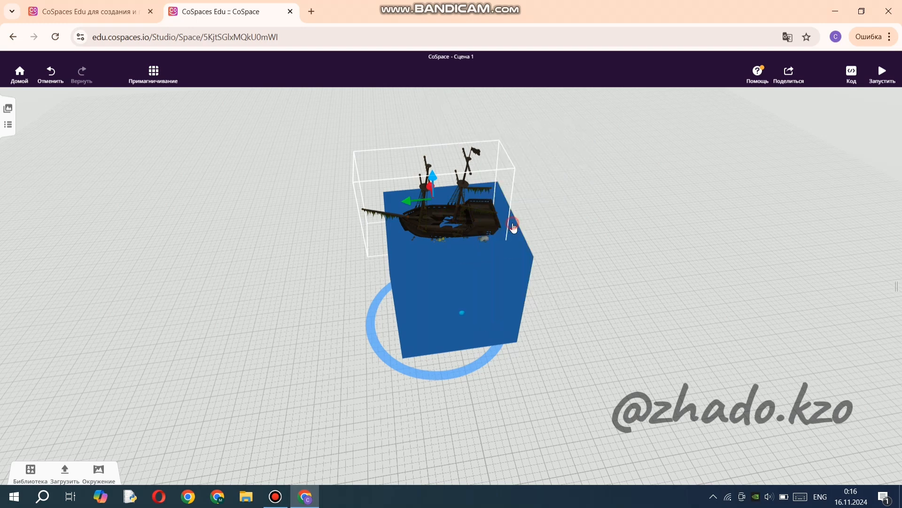
left_click(451, 218)
left_click(576, 211)
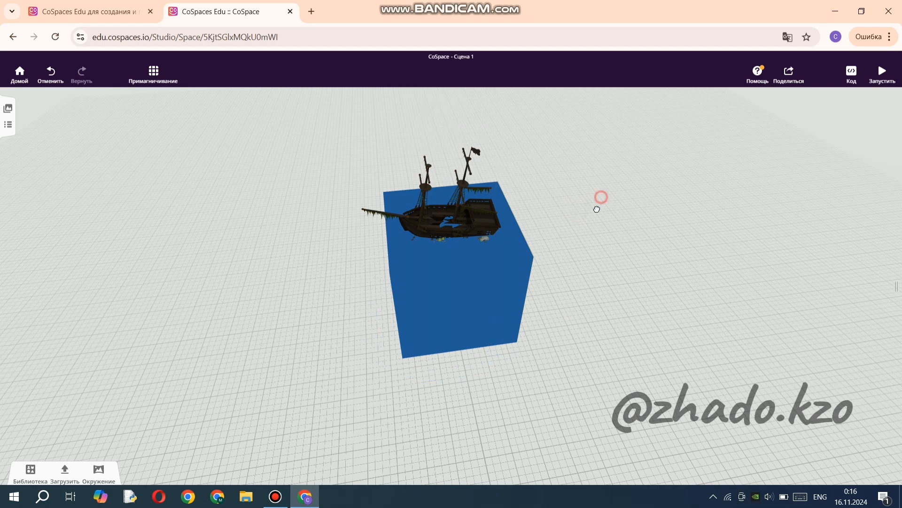
Examine the attached ship's position and options on the cube's dark blue top face from several sides.
left_click_drag(601, 197, 476, 217)
left_click(465, 214)
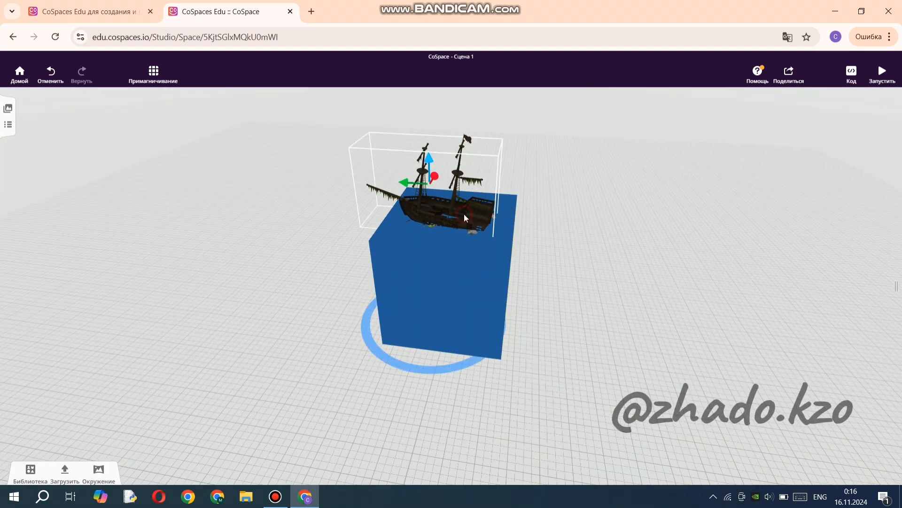
right_click(463, 211)
left_click(487, 224)
left_click(615, 229)
left_click_drag(566, 234, 396, 303)
right_click(431, 264)
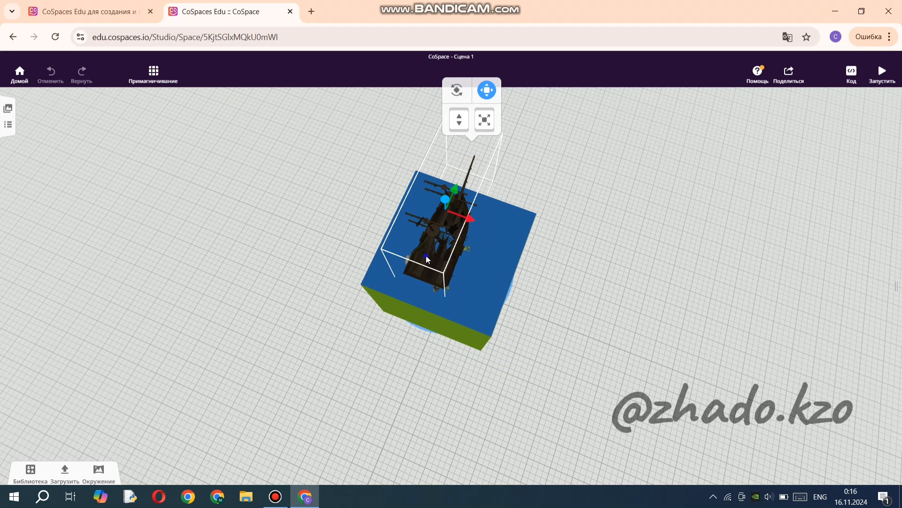
right_click(426, 256)
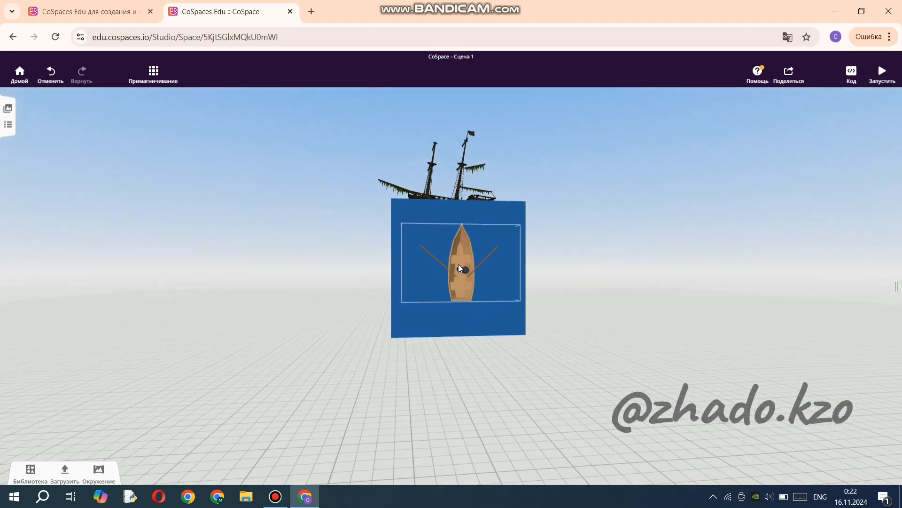
Attach the boy figure to the Front attachment point of the rowing boat on the blue side face.
left_click(463, 269)
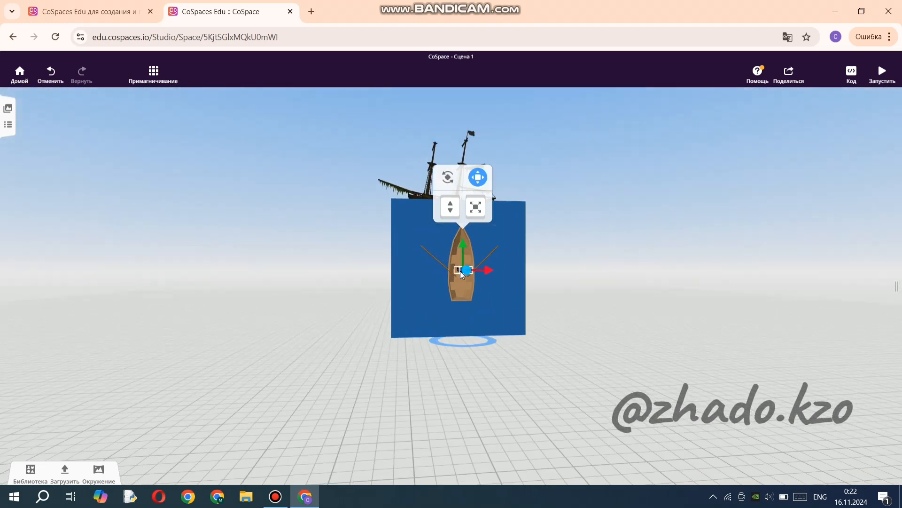
right_click(461, 271)
left_click(483, 283)
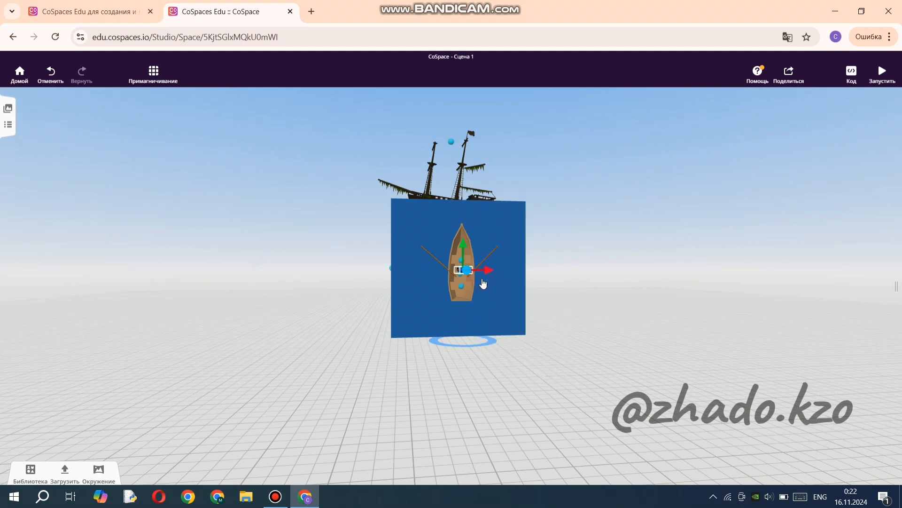
left_click(462, 262)
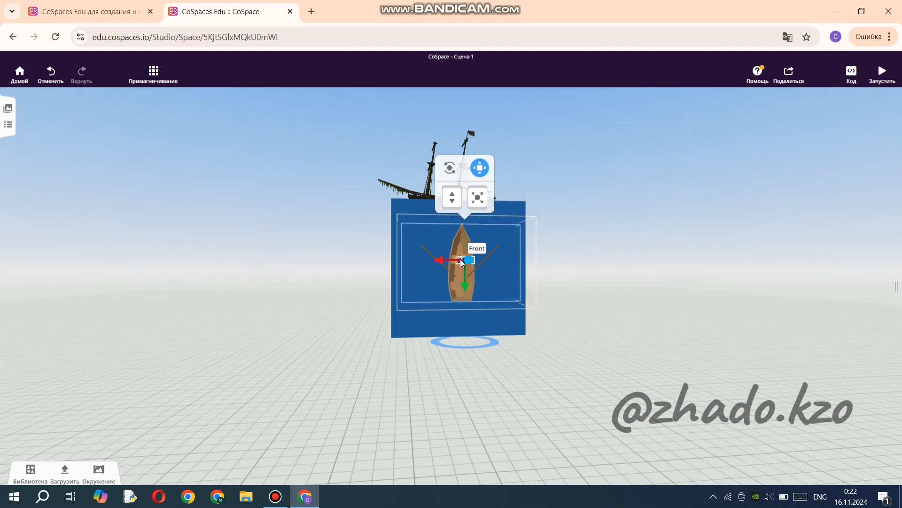
left_click(543, 386)
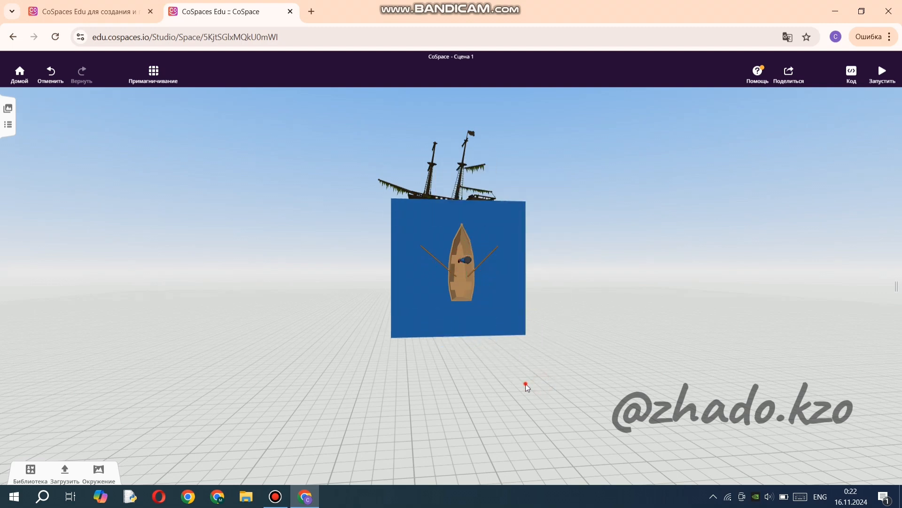
left_click_drag(525, 383, 526, 324)
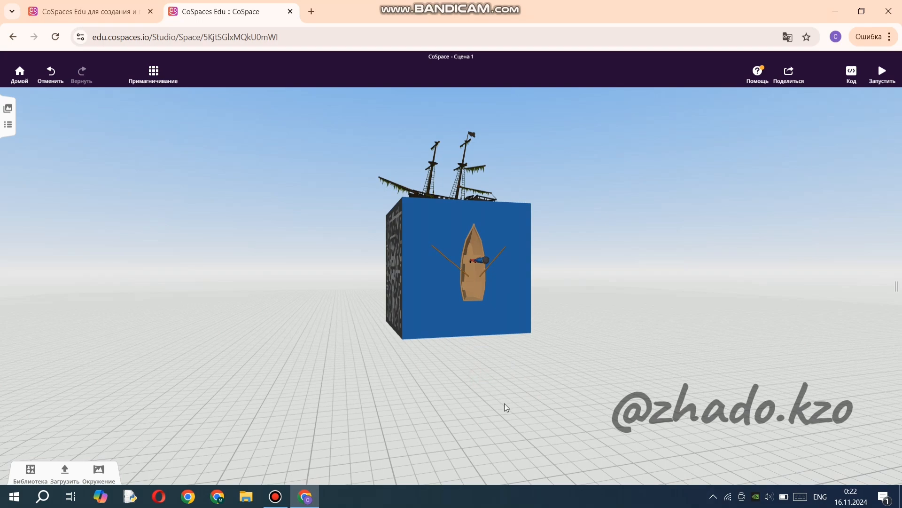
left_click_drag(511, 379, 428, 294)
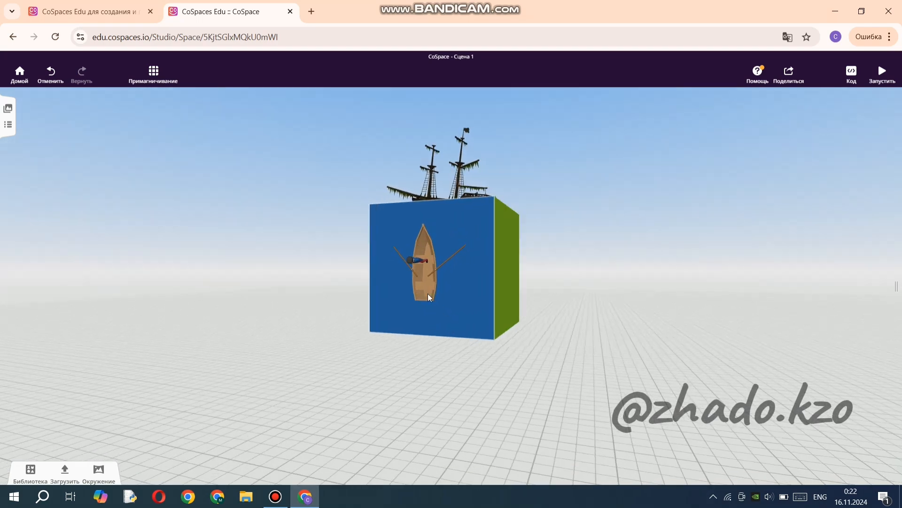
left_click(416, 262)
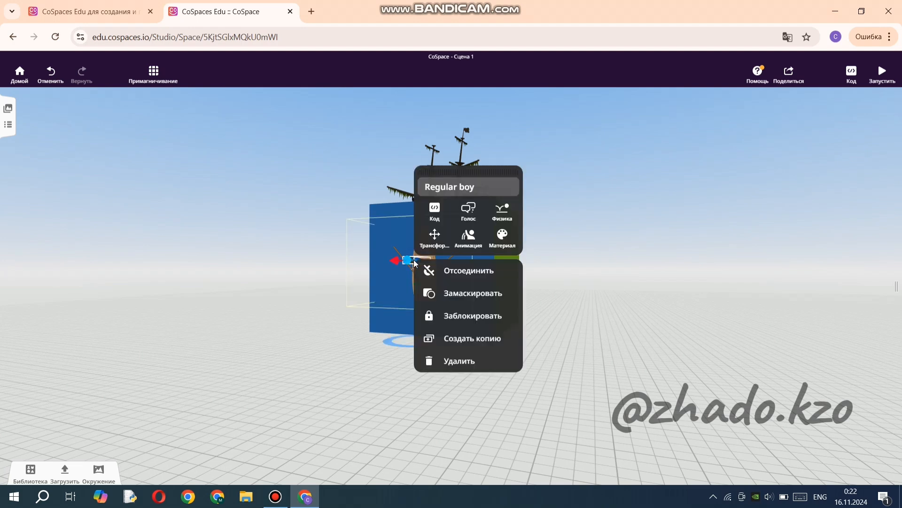
left_click(470, 238)
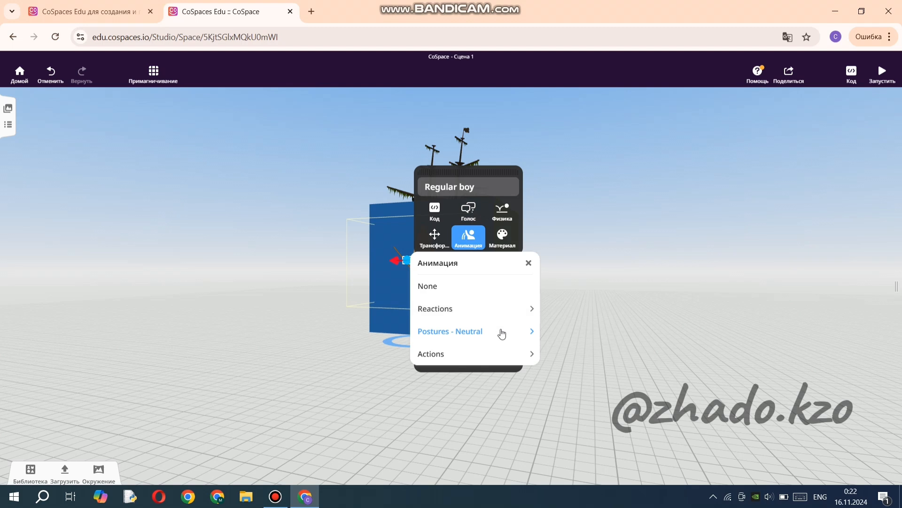
left_click(530, 353)
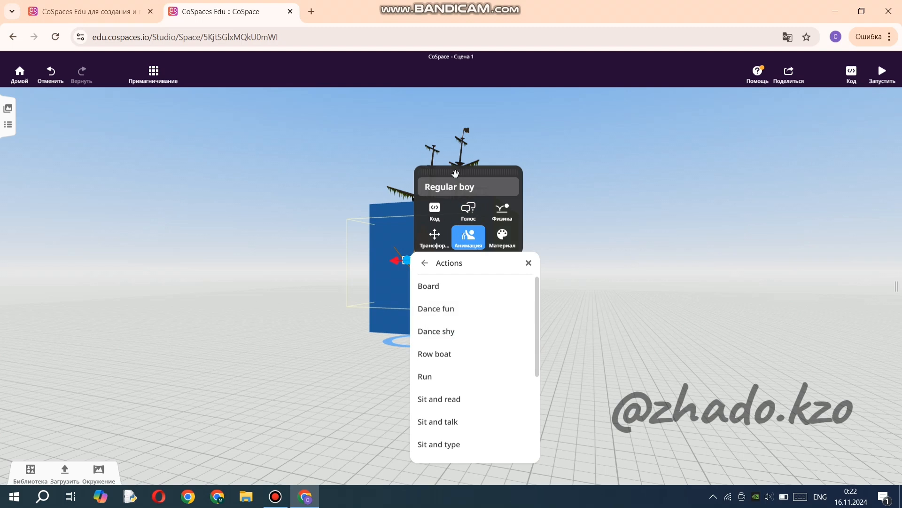
left_click_drag(478, 172, 608, 173)
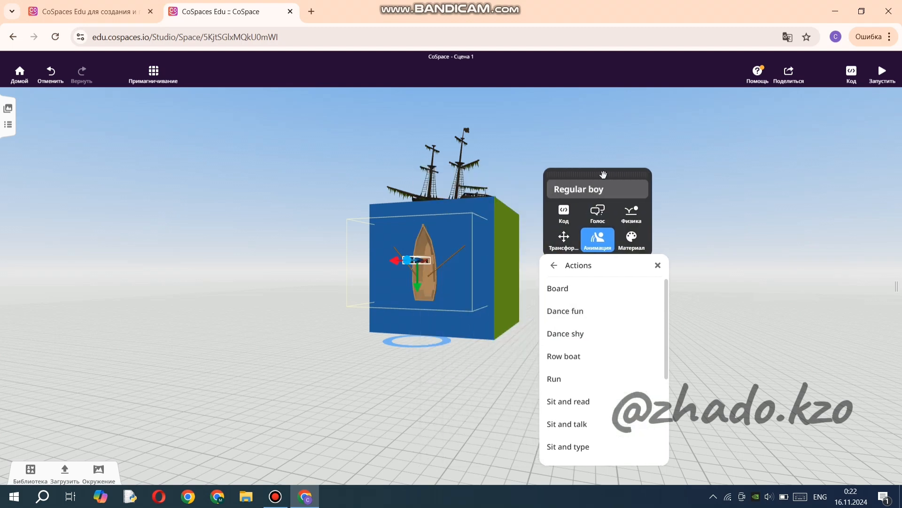
left_click(427, 399)
Open the Reactions animations for the boy figure, keeping the boy and the boat in view.
scroll(391, 351, "up", 2)
scroll(390, 350, "up", 5)
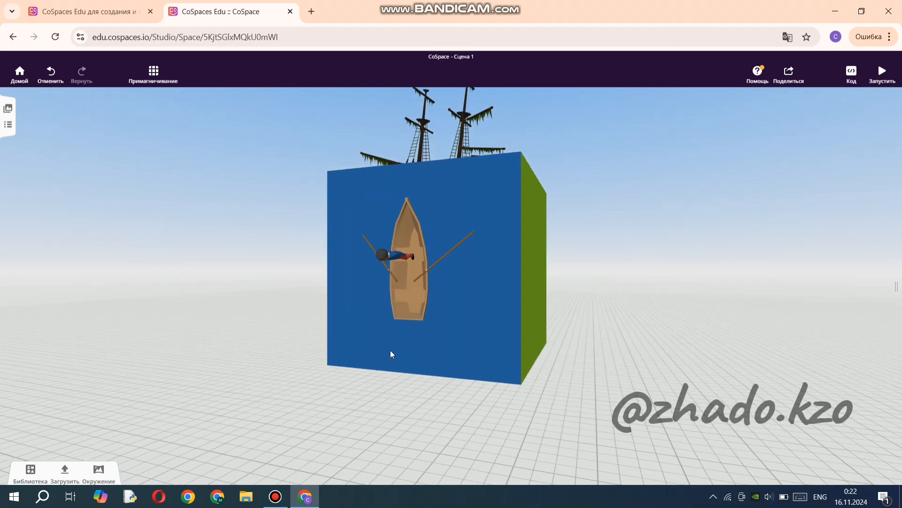
left_click(362, 255)
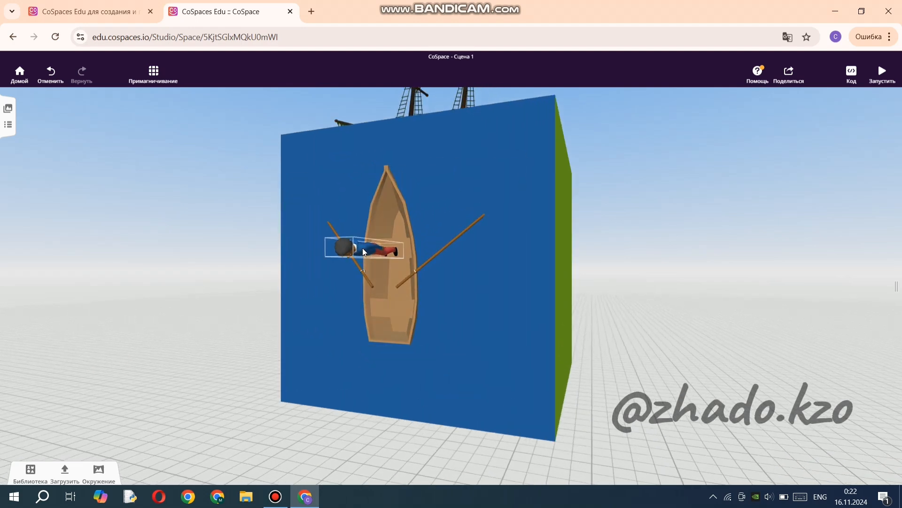
left_click(362, 247)
left_click(418, 224)
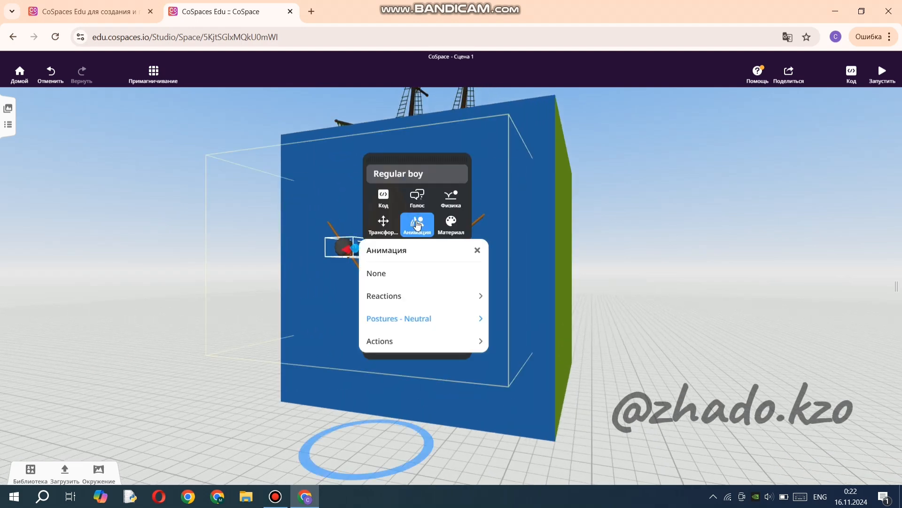
left_click_drag(398, 158, 568, 163)
left_click(638, 301)
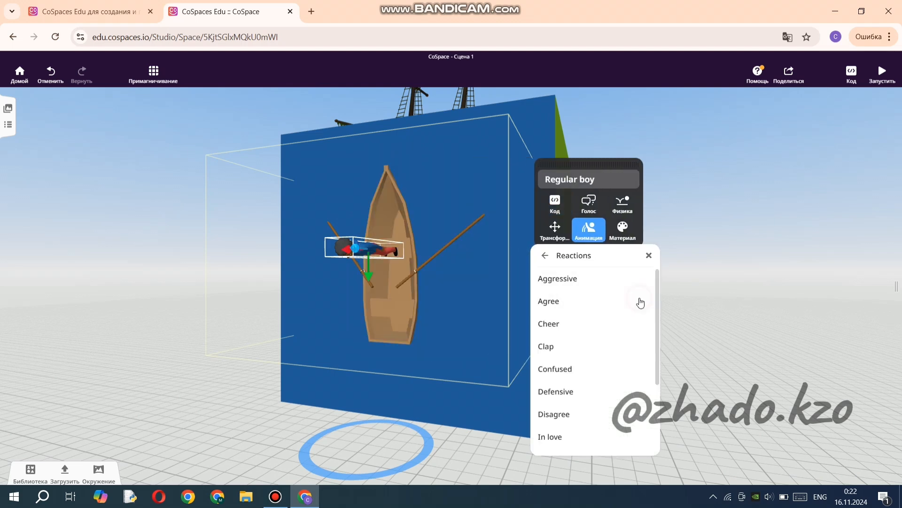
Preview the boy's reaction animations one after another from Aggressive to In love, plus the Dance shy action.
left_click(571, 281)
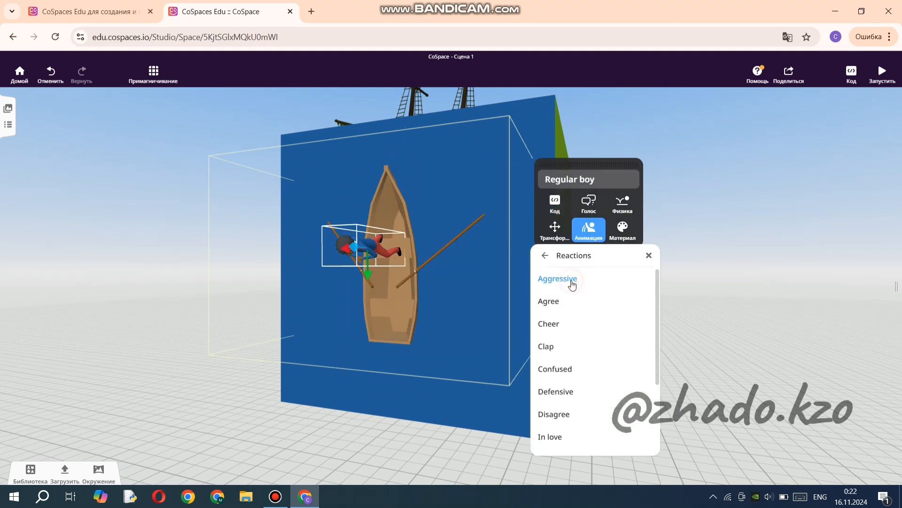
left_click(558, 302)
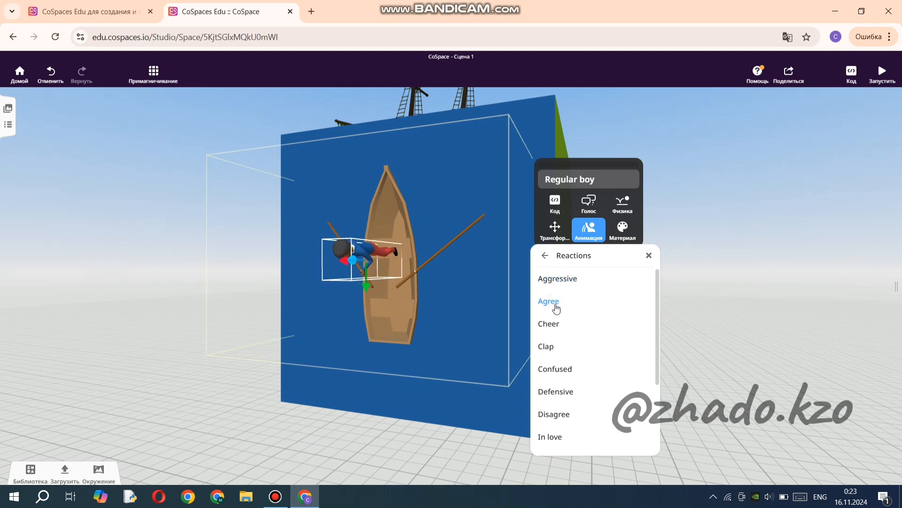
left_click(555, 327)
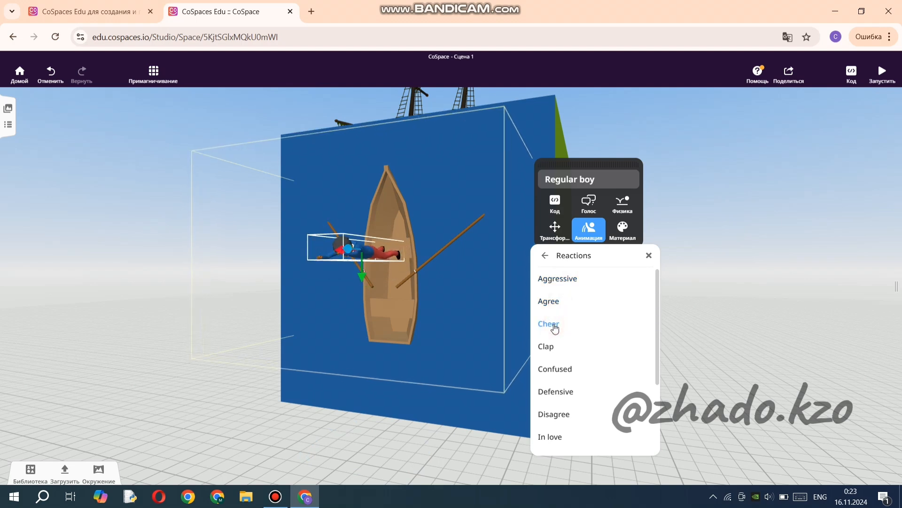
left_click(556, 349)
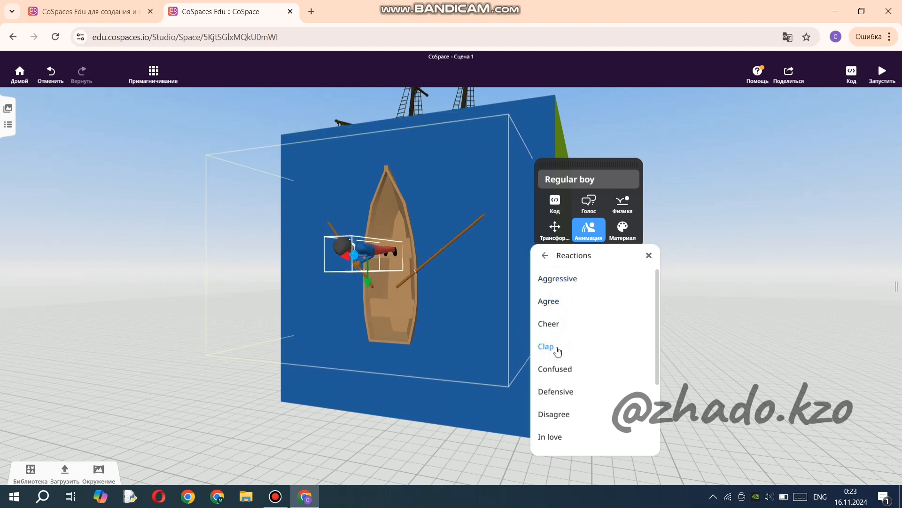
left_click(573, 379)
left_click(575, 389)
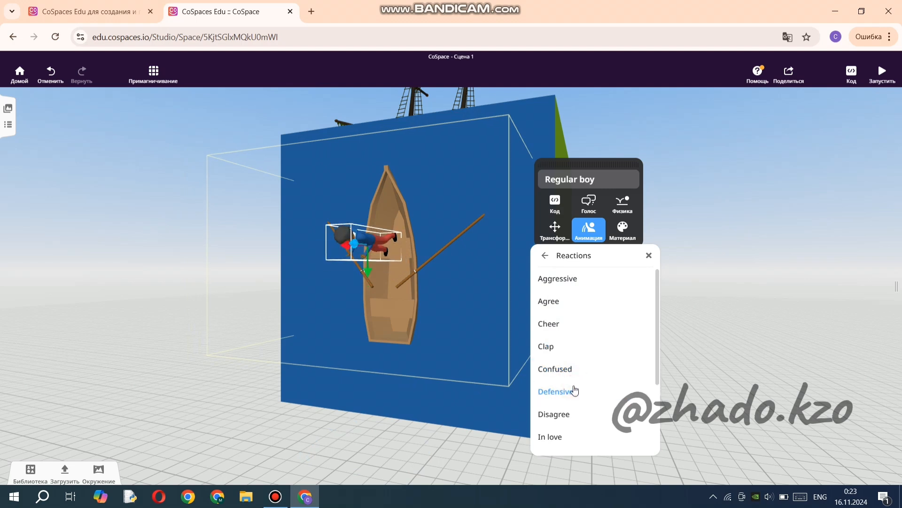
left_click(573, 414)
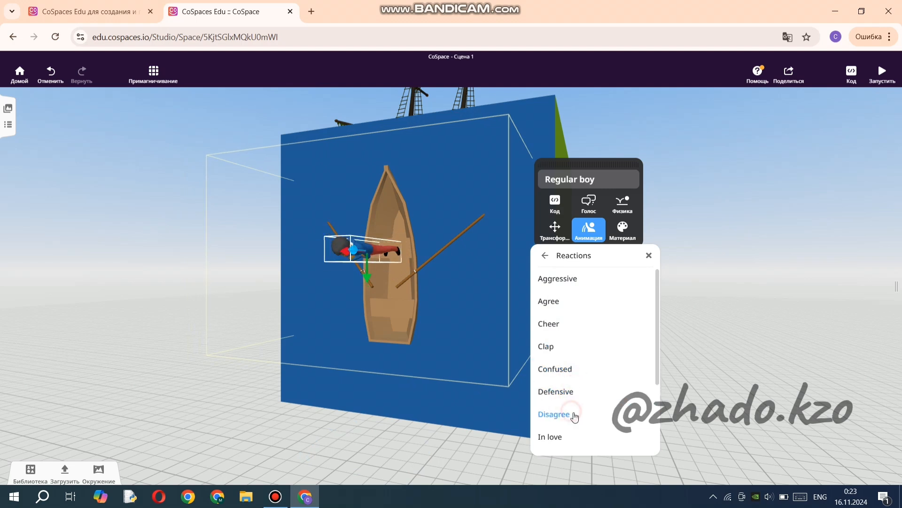
left_click(549, 434)
scroll(583, 400, "down", 2)
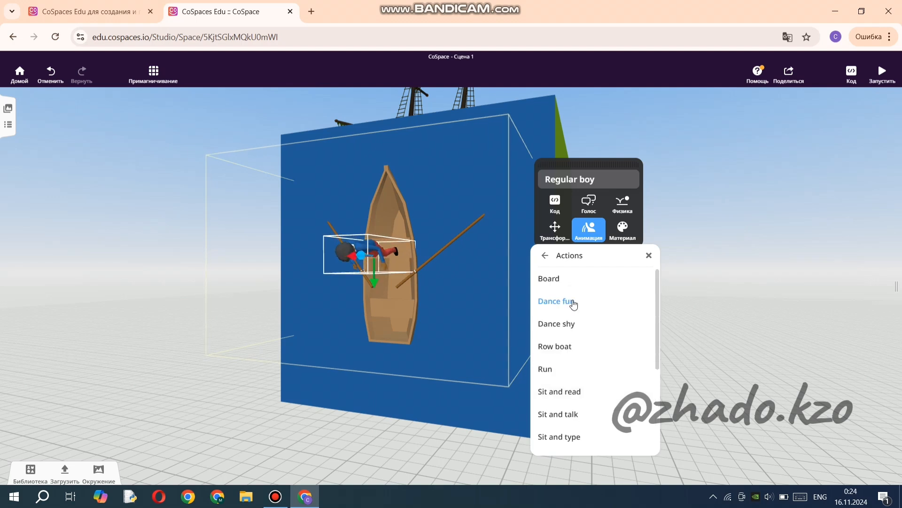
left_click(589, 327)
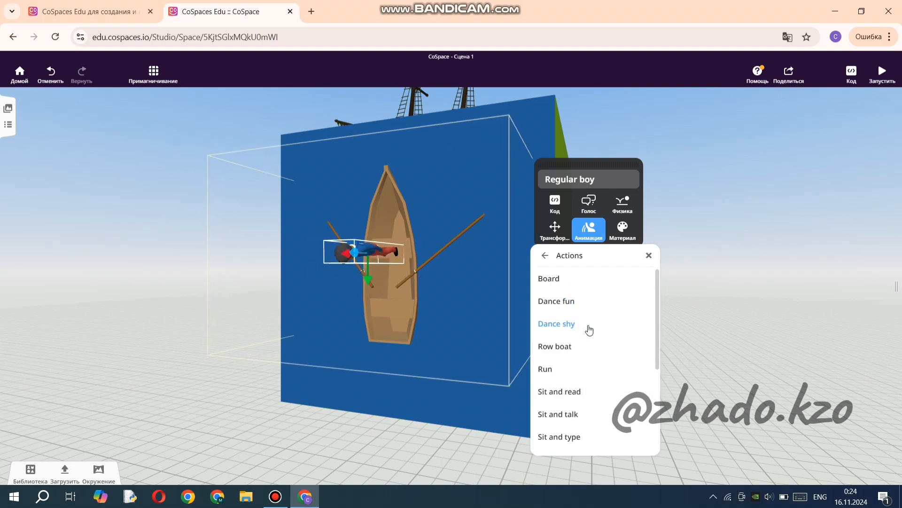
Apply the Row boat action animation to the boy and shift him towards the boat's stern.
left_click(570, 348)
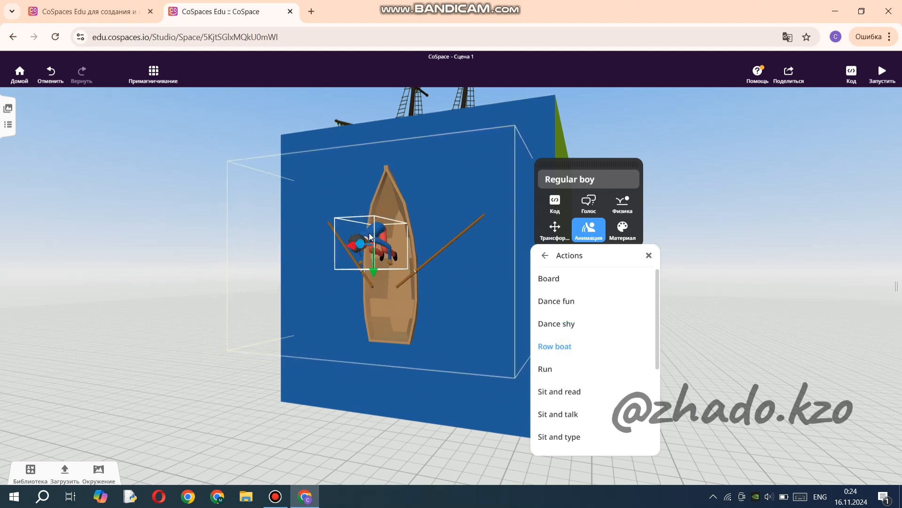
left_click_drag(372, 254, 374, 270)
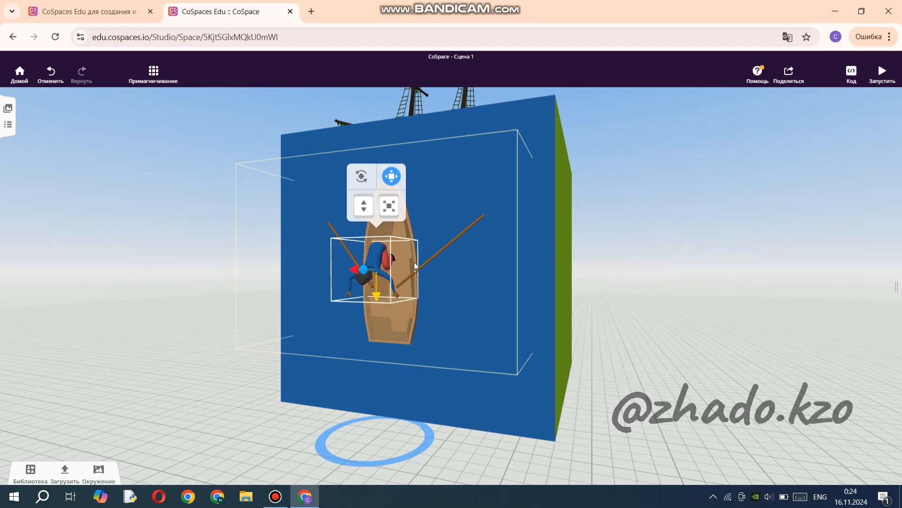
left_click(685, 273)
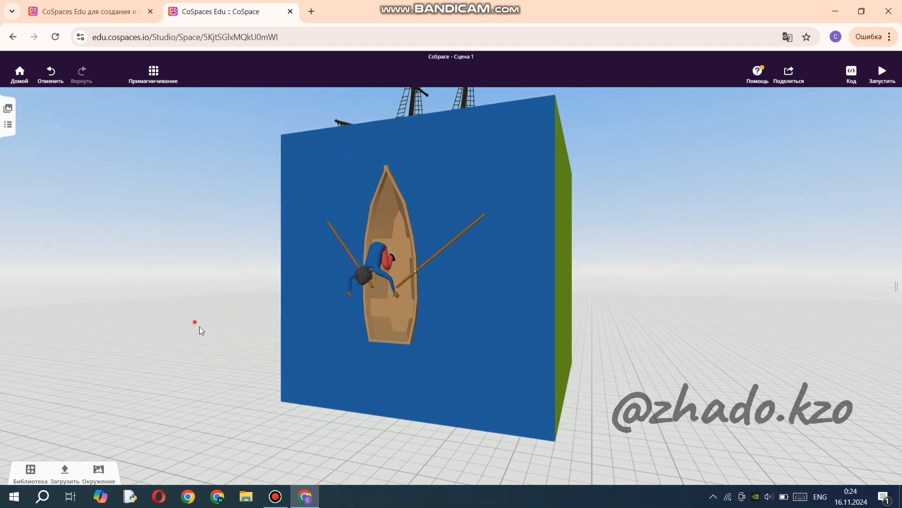
Move the brick house inwards against the cube's side face, above the fir tree.
left_click_drag(198, 323, 302, 359)
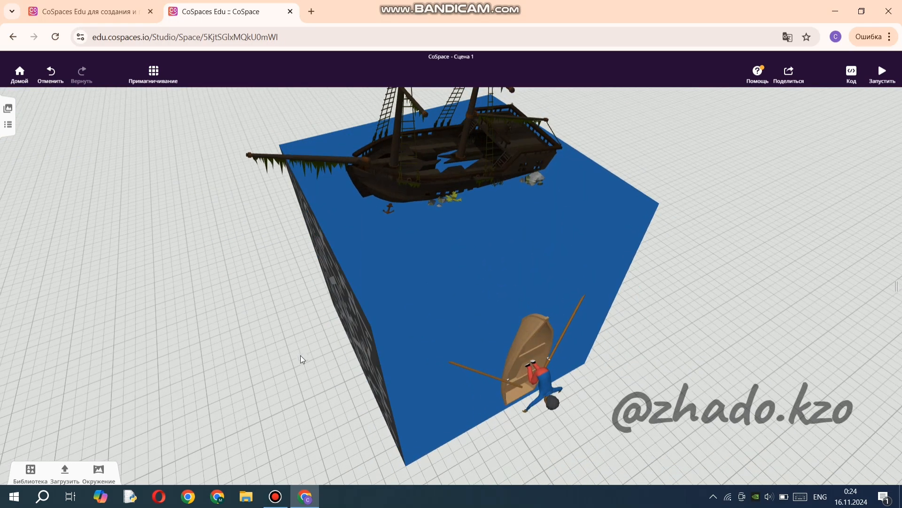
scroll(638, 272, "down", 5)
left_click_drag(743, 323, 530, 345)
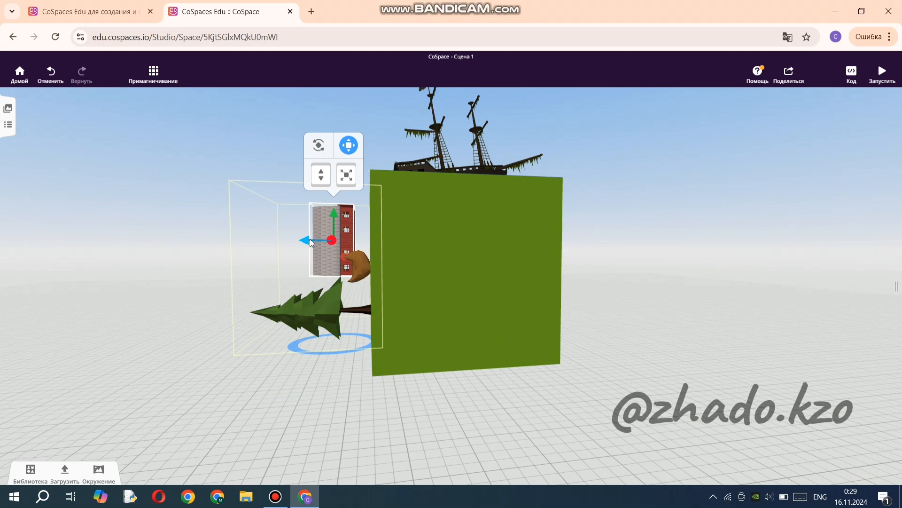
left_click_drag(315, 243, 332, 243)
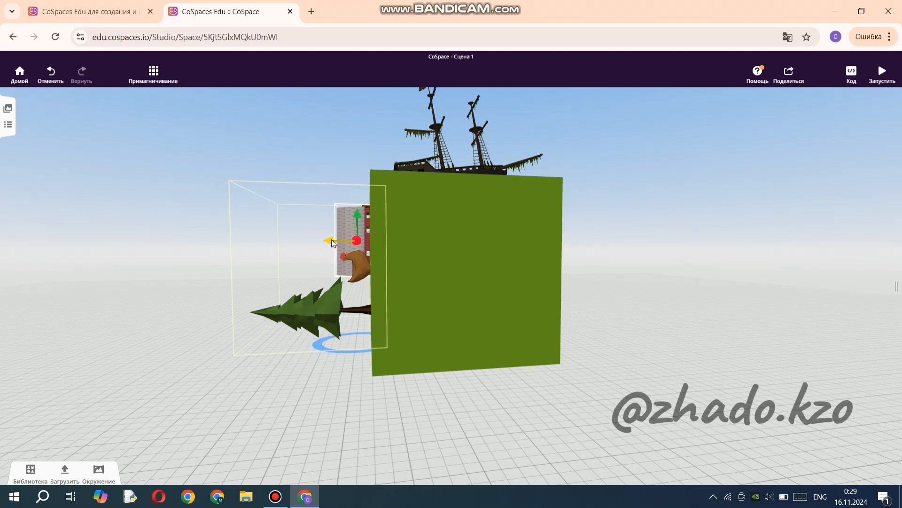
Unlock the MERGE Cube that carries the ship, boat, house and tree.
left_click_drag(183, 296, 706, 338)
left_click(574, 399)
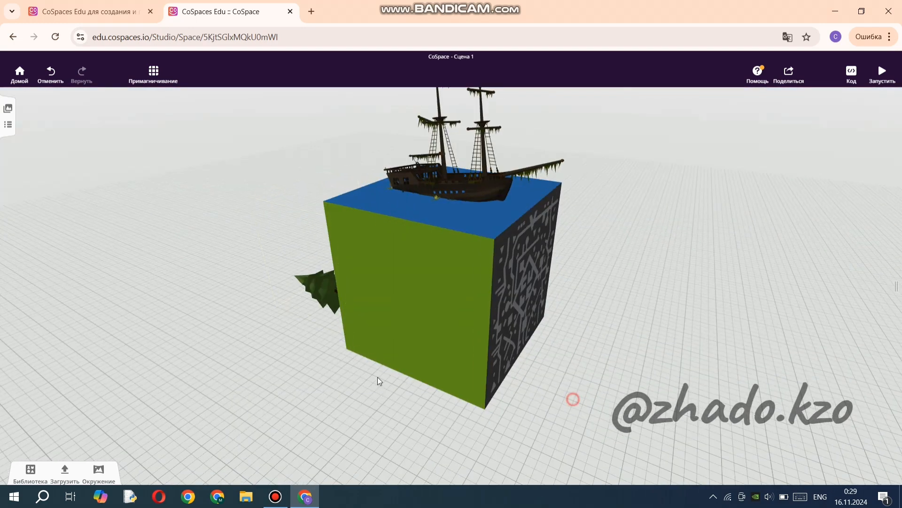
left_click_drag(377, 377, 258, 358)
right_click(478, 224)
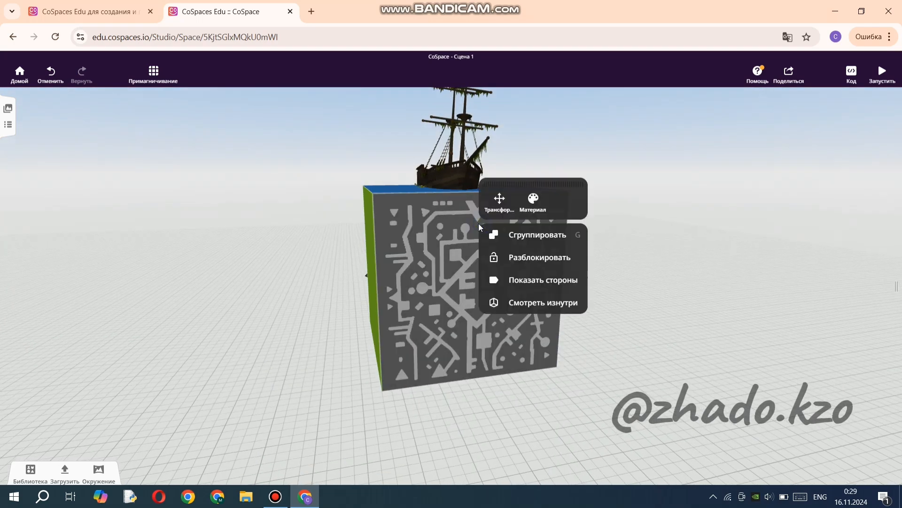
left_click(542, 260)
scroll(469, 276, "down", 5)
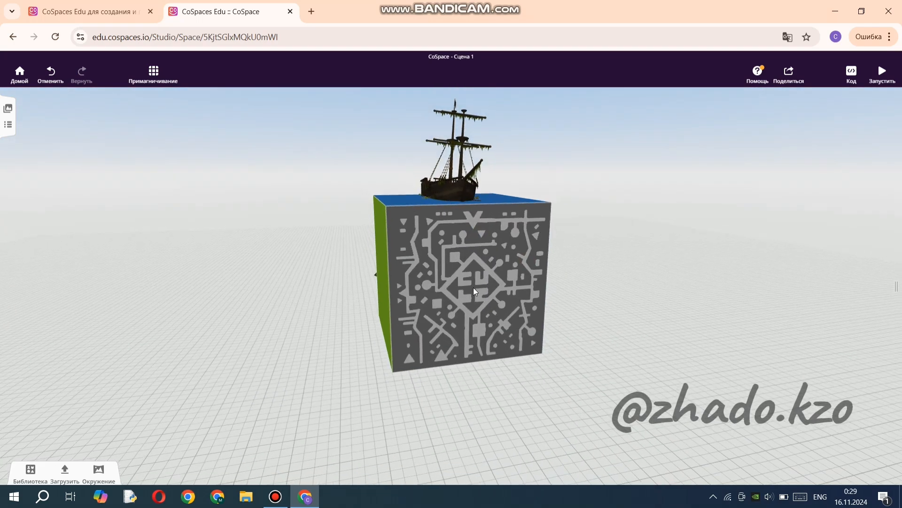
right_click(463, 254)
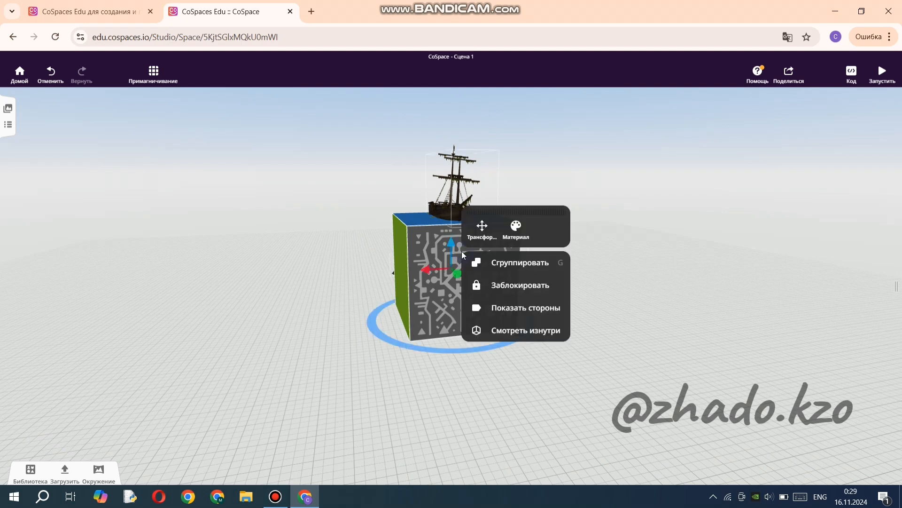
left_click(425, 254)
right_click(427, 255)
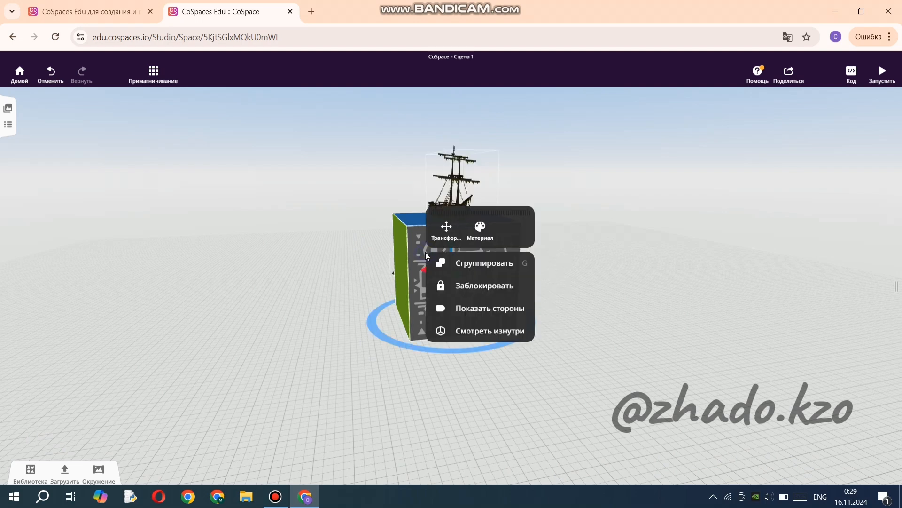
left_click(619, 267)
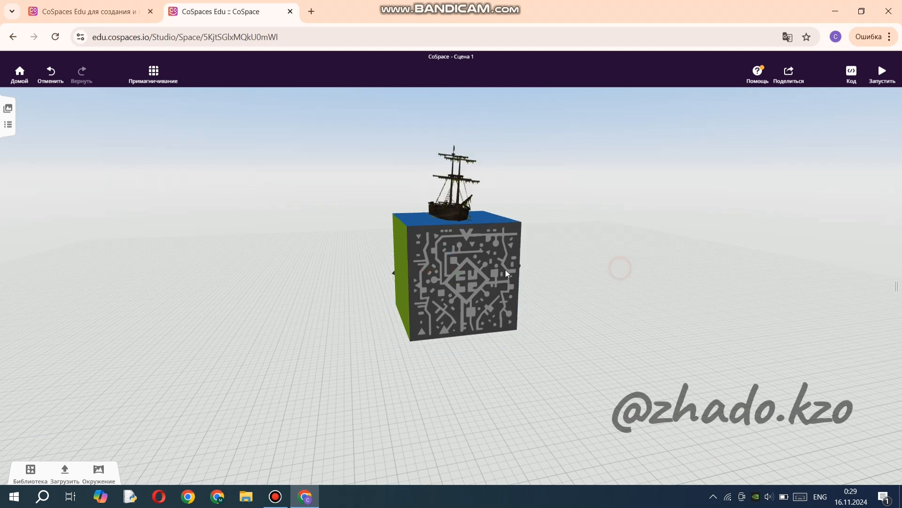
Select the unlocked cube and raise it with its attached models well above the ground grid.
left_click(459, 271)
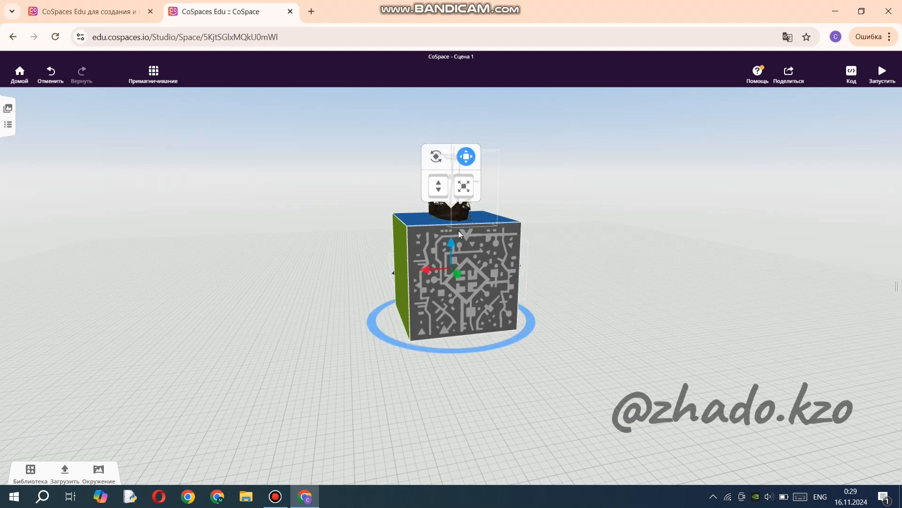
left_click(437, 157)
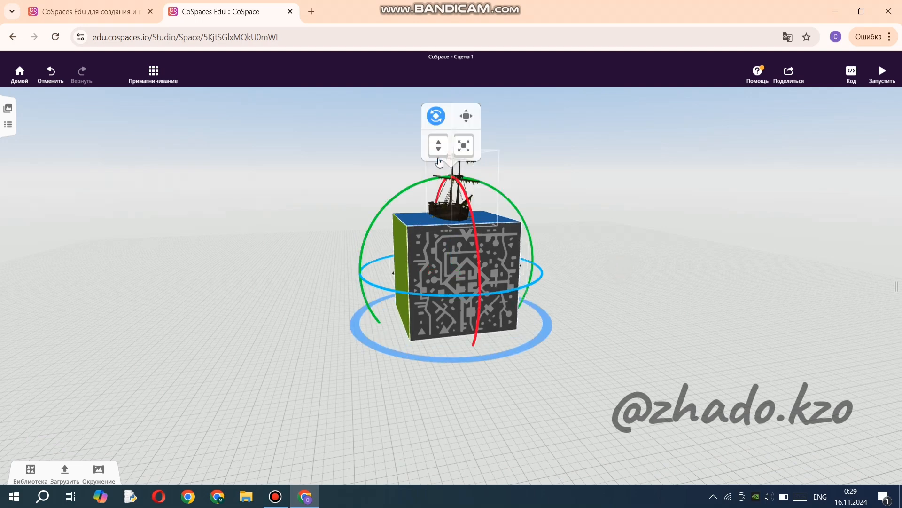
left_click(468, 115)
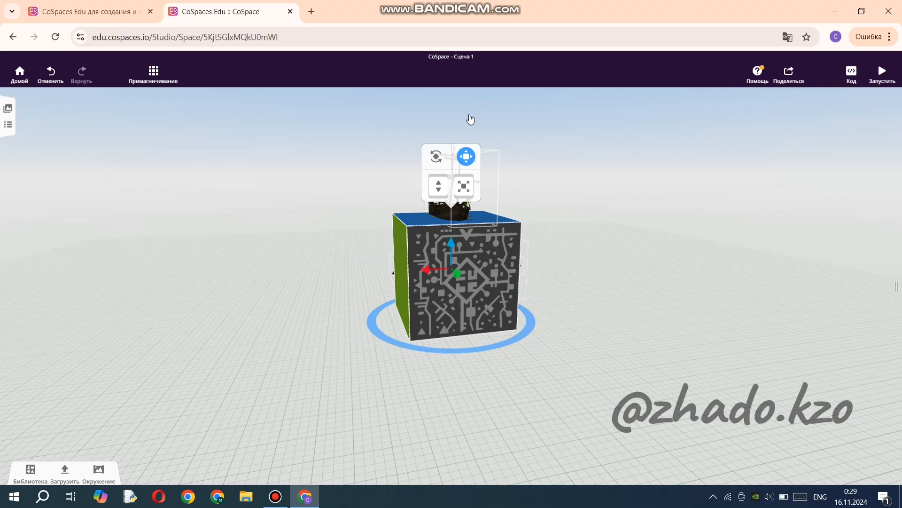
left_click_drag(452, 252, 522, 241)
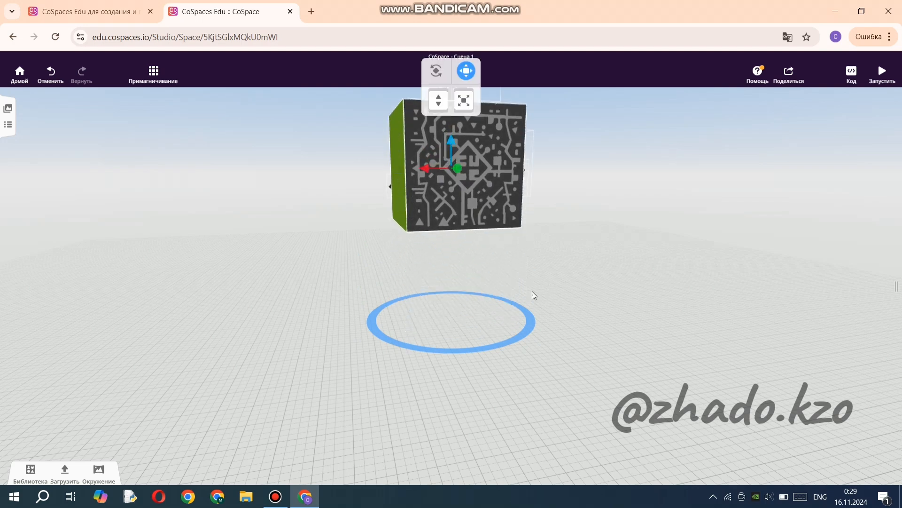
scroll(454, 305, "down", 3)
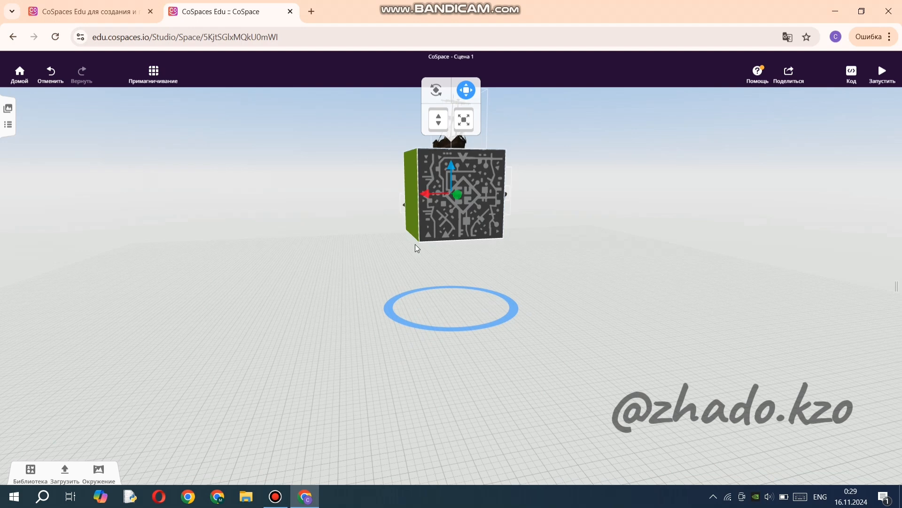
Rotate the cube with its models around its vertical axis and tip it over so another face points up.
left_click(437, 89)
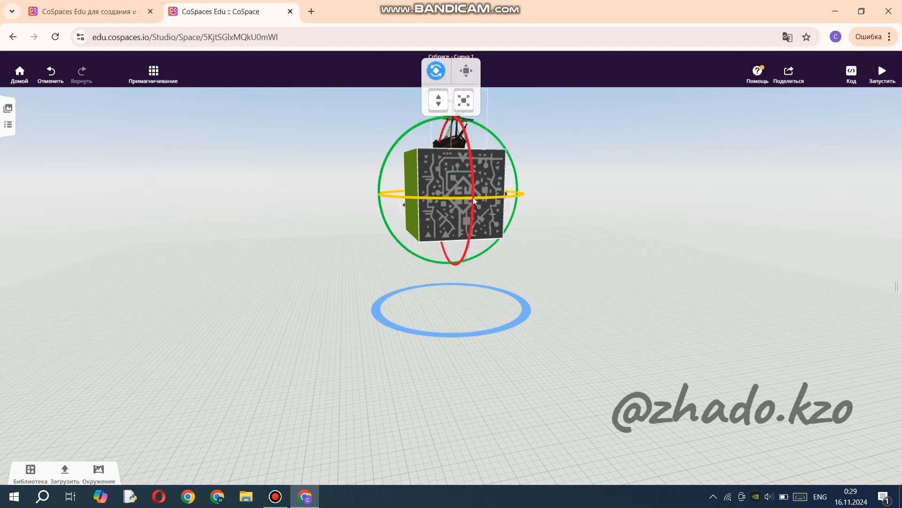
left_click_drag(473, 197, 368, 185)
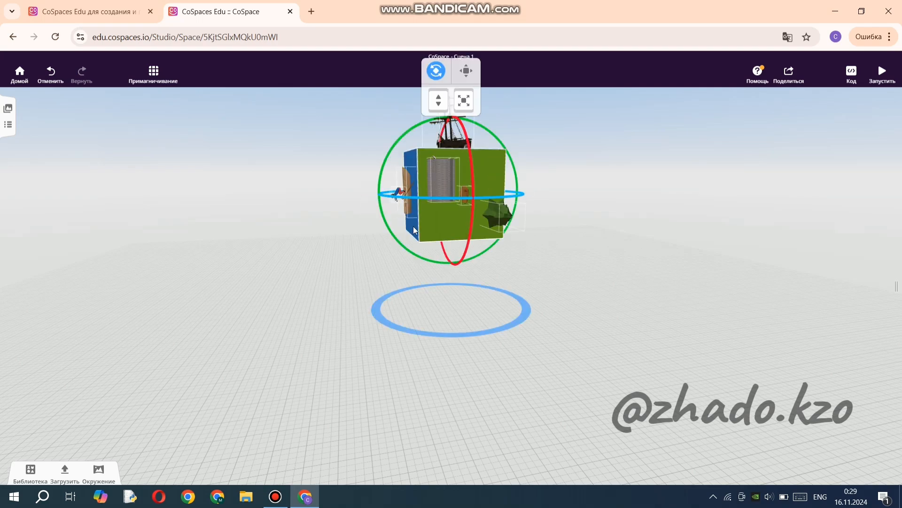
left_click_drag(335, 271, 569, 282)
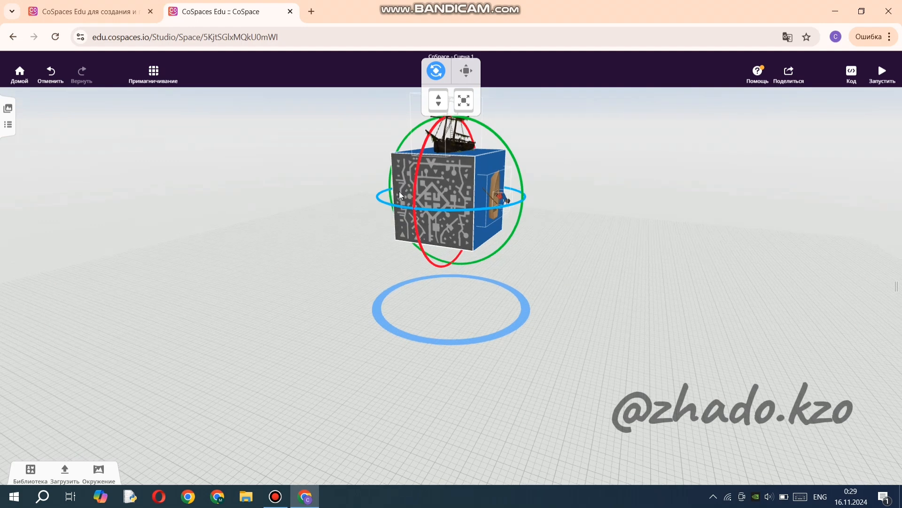
left_click_drag(414, 188, 472, 100)
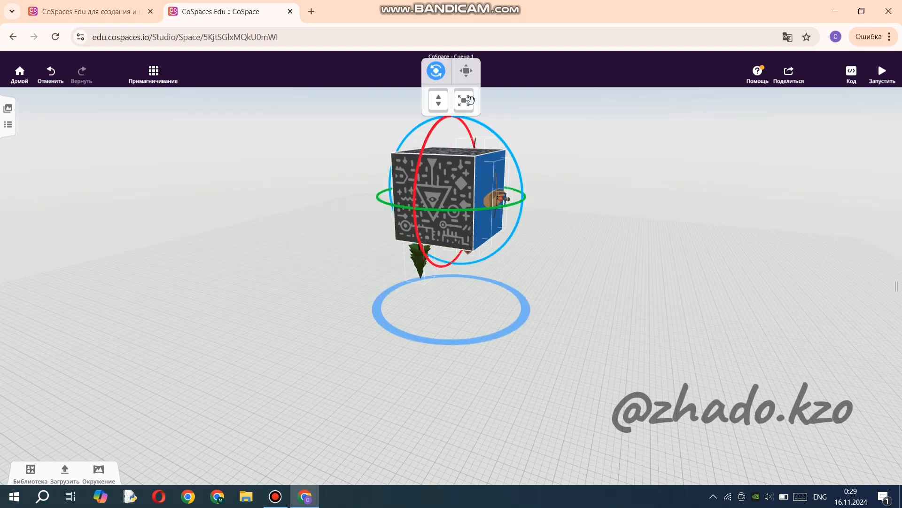
left_click(542, 288)
left_click_drag(329, 275, 501, 216)
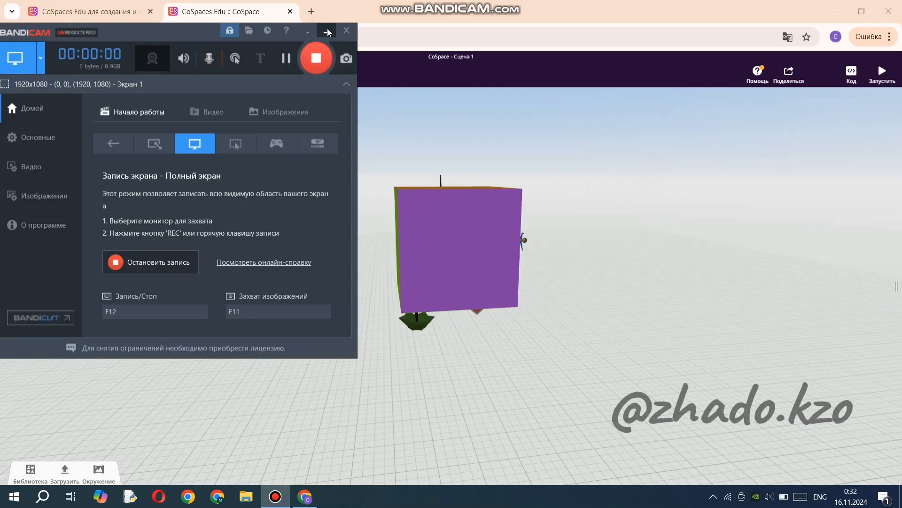
left_click(328, 32)
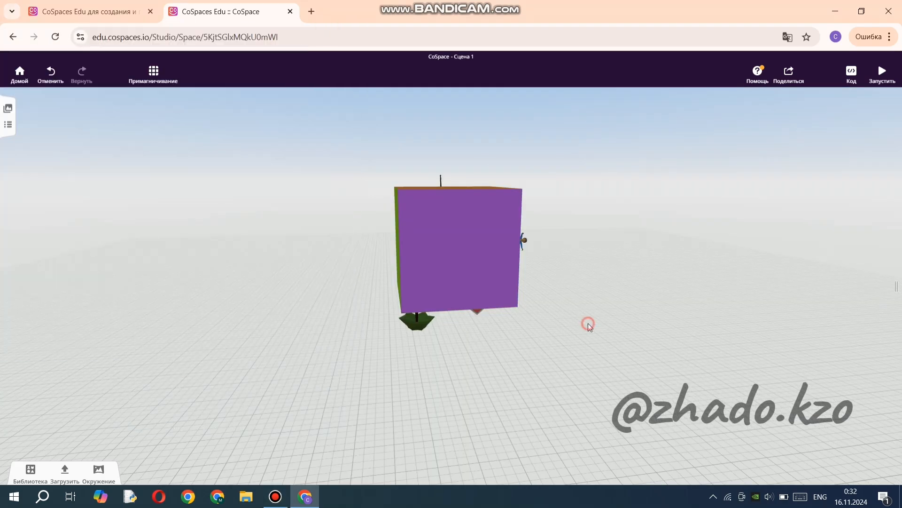
Upload the video file Еуропеоид.mp4 from the Downloads (Загрузки) folder to the project's videos.
mouse_move(588, 323)
left_mouse_down()
mouse_move(400, 381)
mouse_move(621, 389)
mouse_move(584, 262)
mouse_move(612, 245)
mouse_move(359, 351)
mouse_move(334, 344)
mouse_move(374, 425)
mouse_move(582, 295)
mouse_move(597, 322)
left_mouse_up()
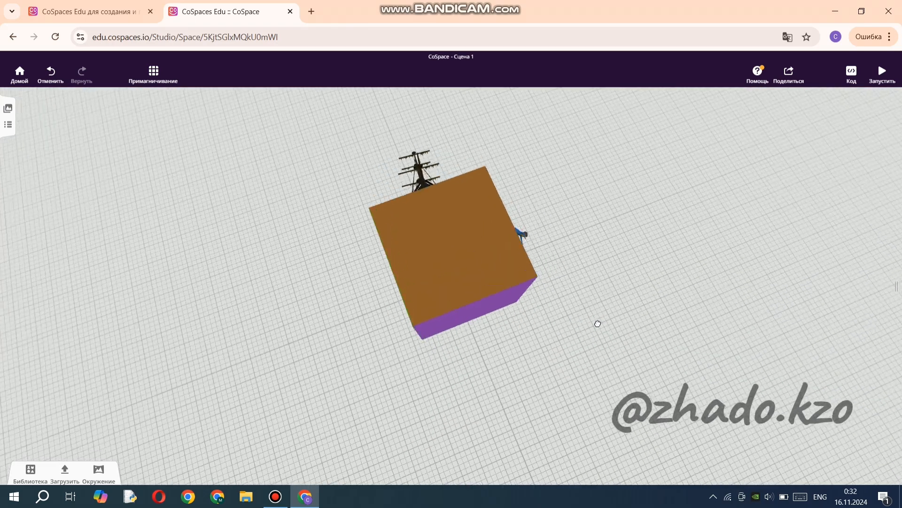
left_click_drag(254, 375, 329, 271)
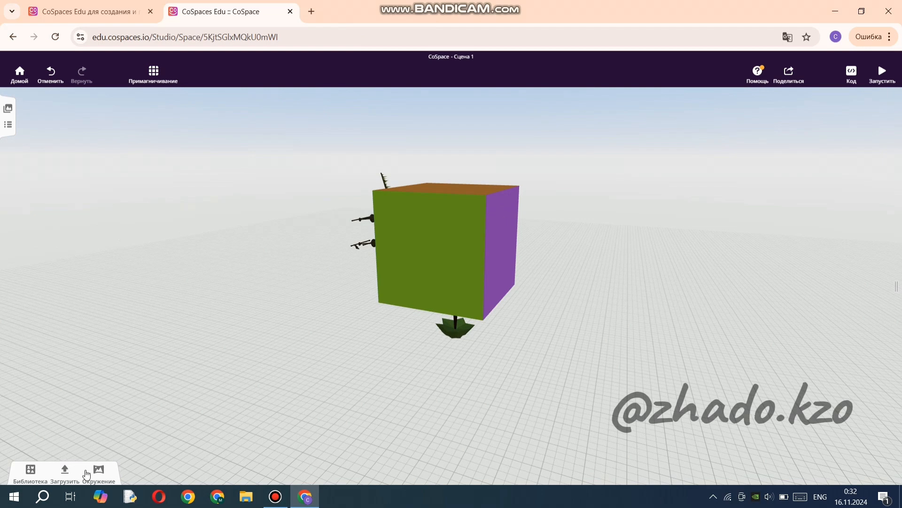
left_click(65, 471)
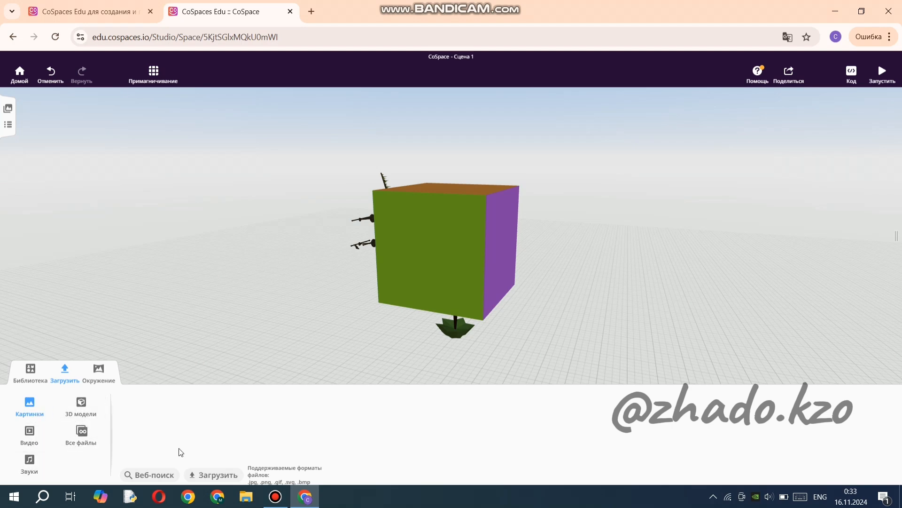
left_click(218, 475)
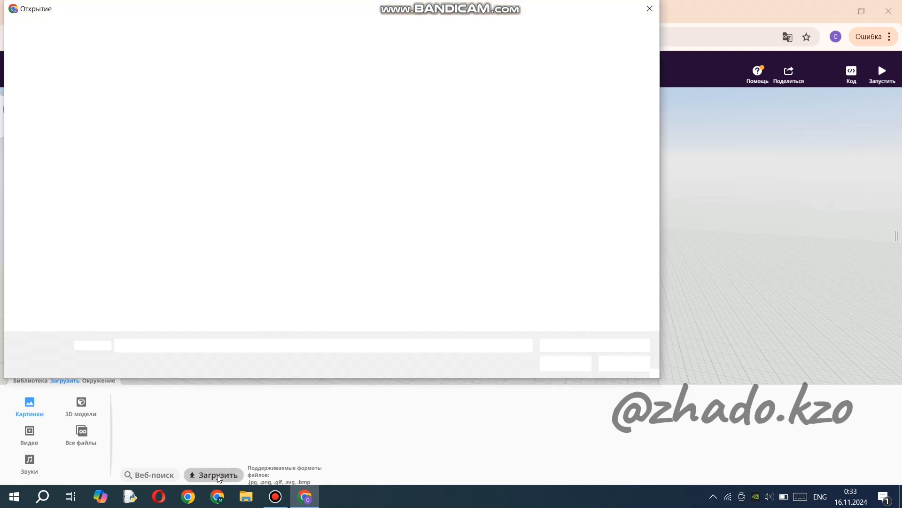
left_click(634, 367)
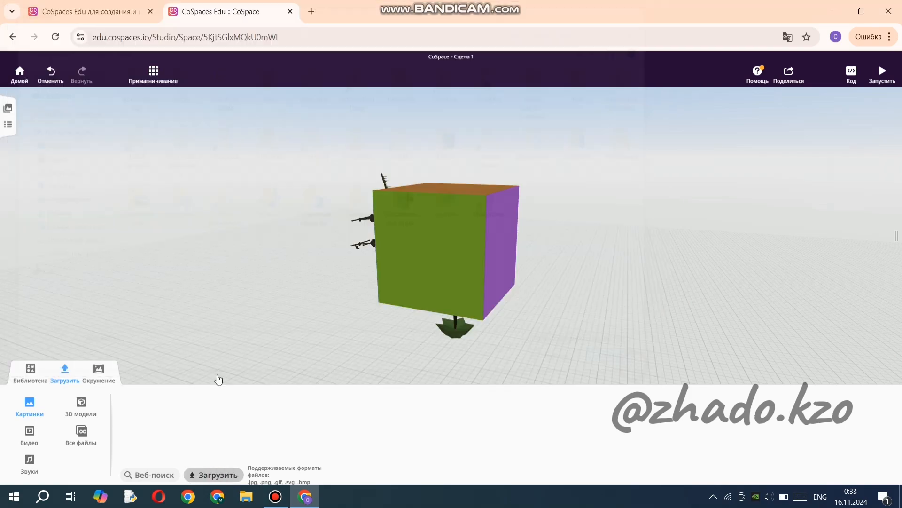
left_click(30, 433)
left_click(166, 471)
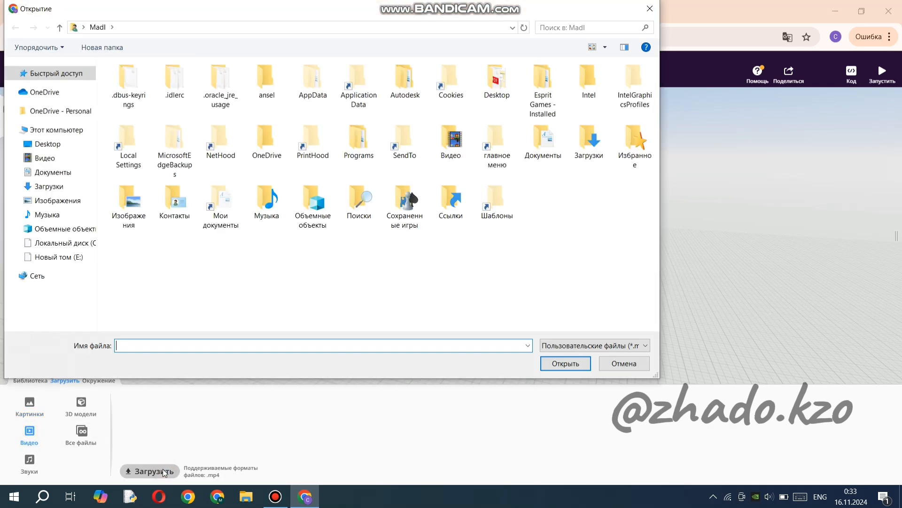
left_click(66, 181)
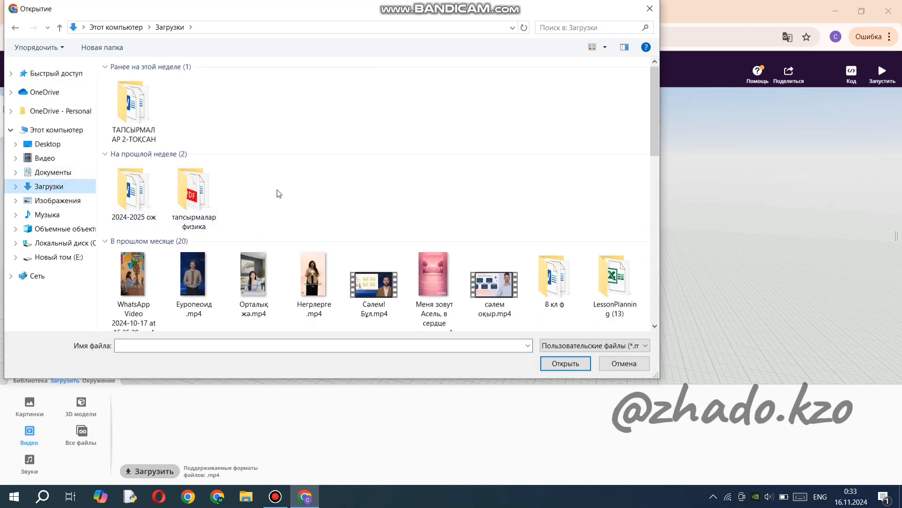
left_click(196, 285)
left_click(547, 363)
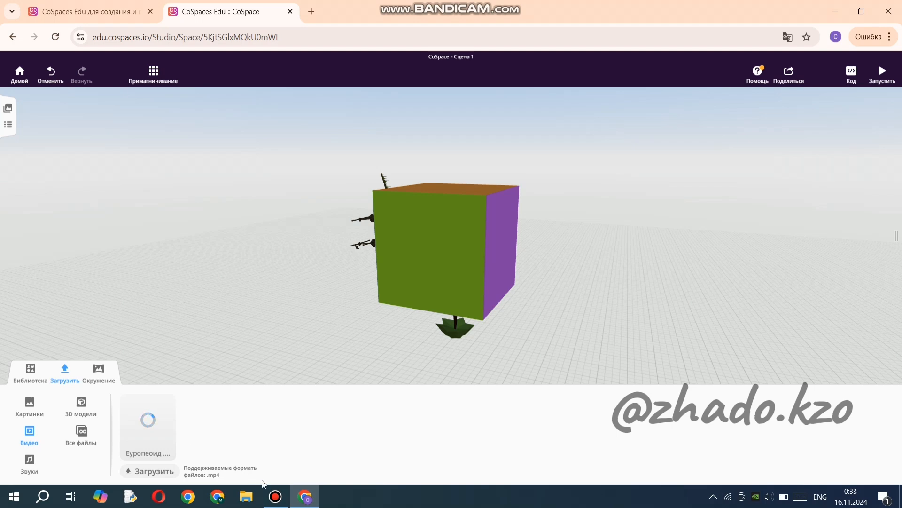
left_click(276, 496)
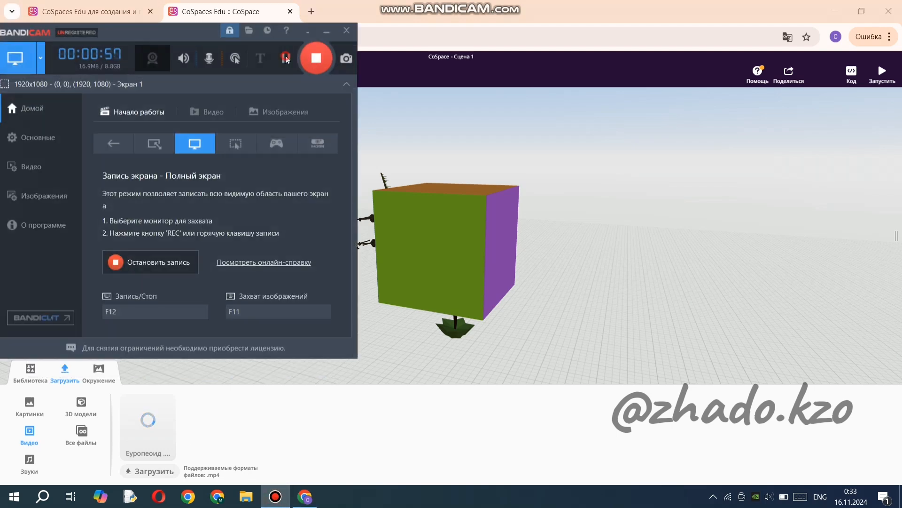
left_click(285, 58)
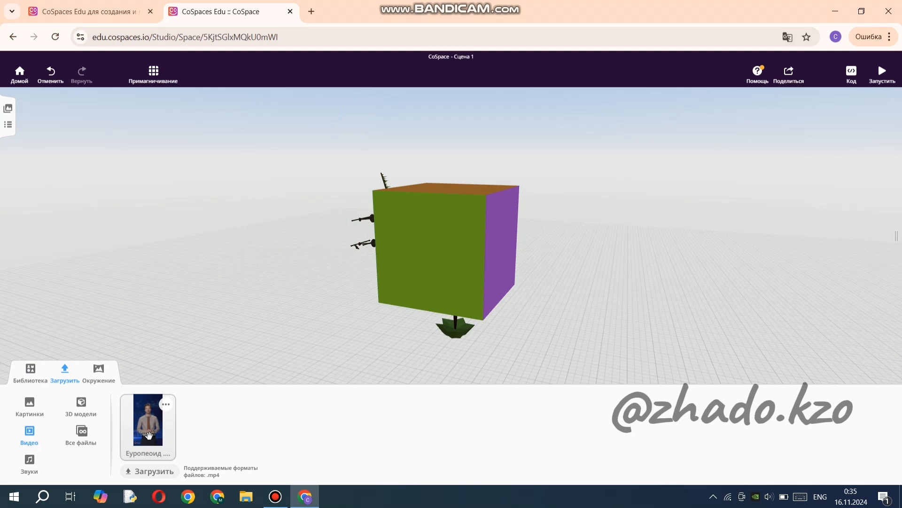
Place the Еуропеоид video in the scene beside the cube, turn it about its vertical axis and enlarge it.
left_click_drag(149, 436, 316, 355)
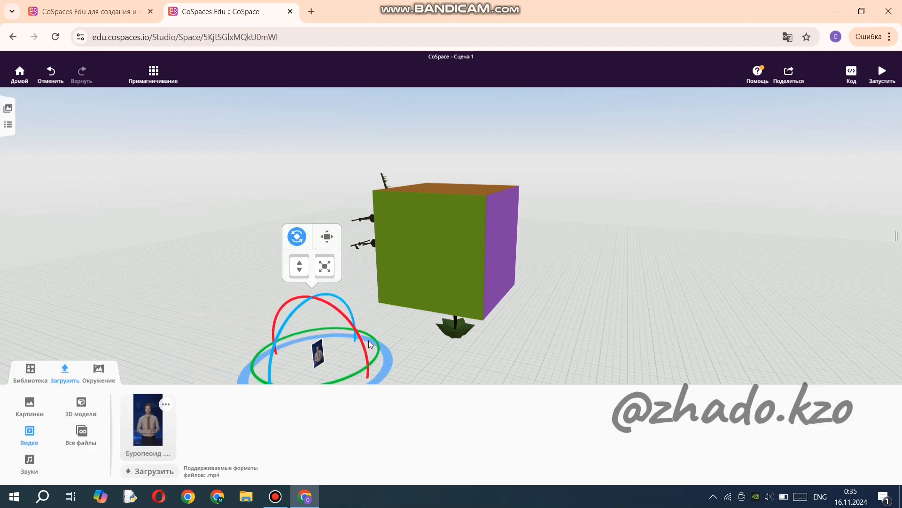
left_click_drag(370, 344, 320, 376)
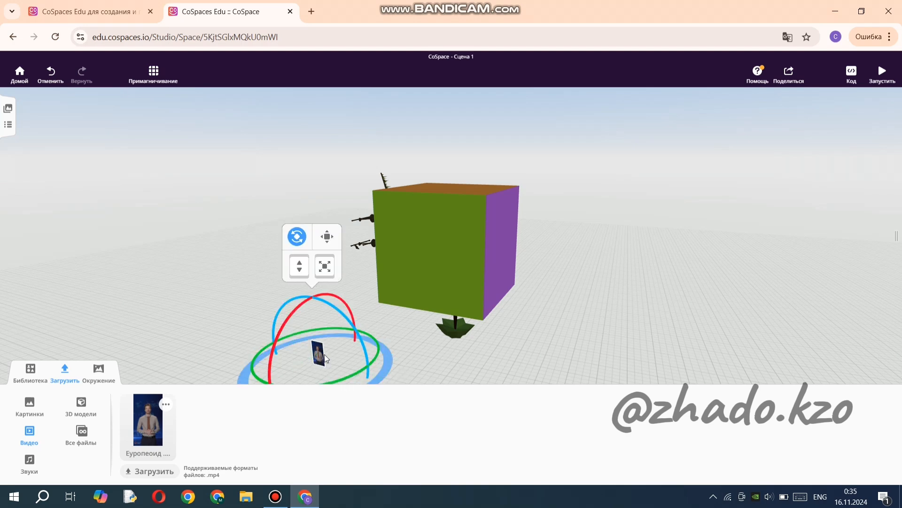
left_click_drag(331, 259, 316, 200)
Raise the video panel and bring it to the edge of the cube's bare green face.
left_click(321, 186)
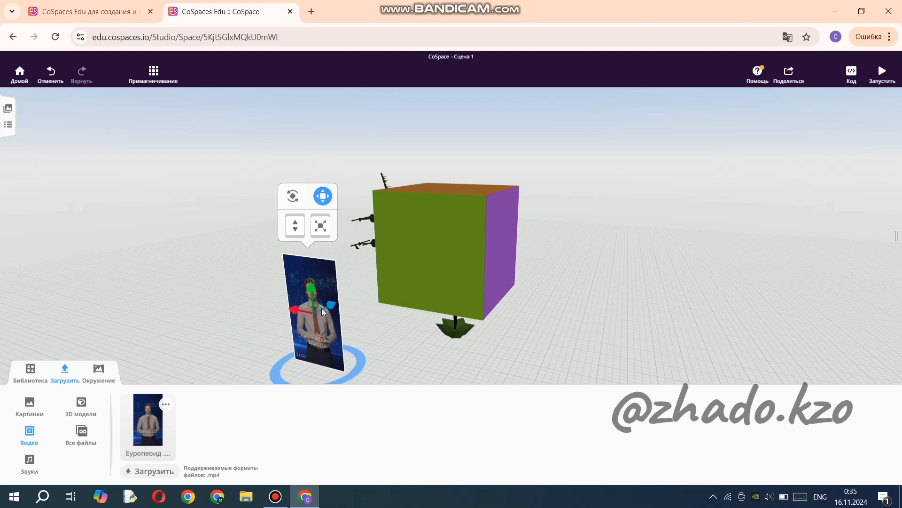
left_click(332, 304)
left_click_drag(331, 305, 369, 220)
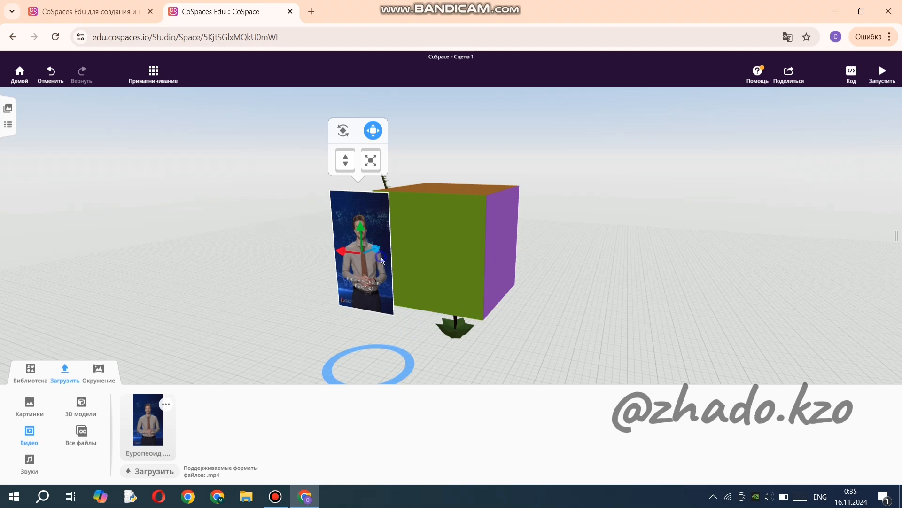
Attach the video panel to the centre of the cube's green face and pull it slightly out of the surface.
right_click(383, 261)
left_click(415, 266)
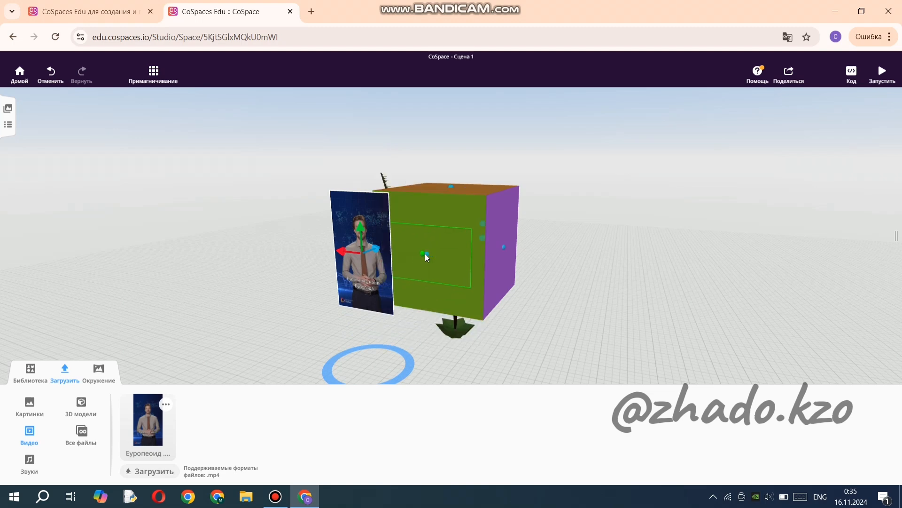
left_click(427, 254)
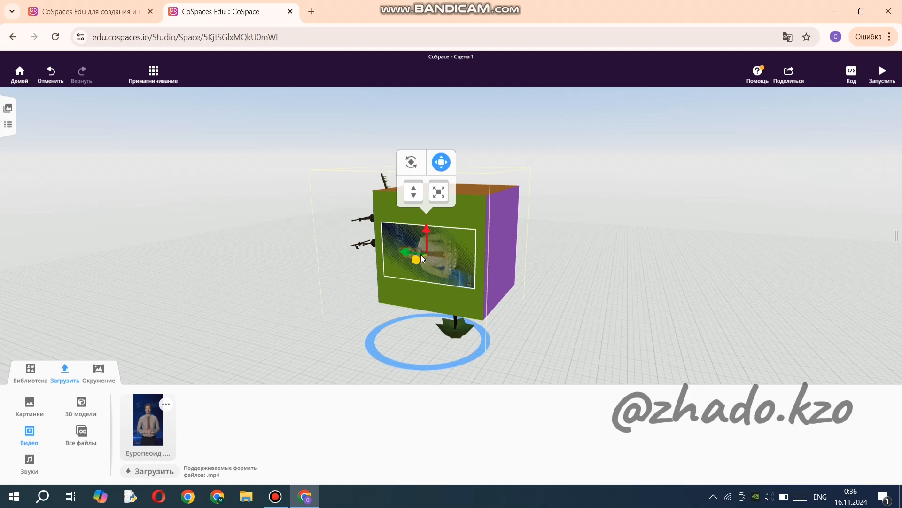
left_click_drag(421, 254, 419, 255)
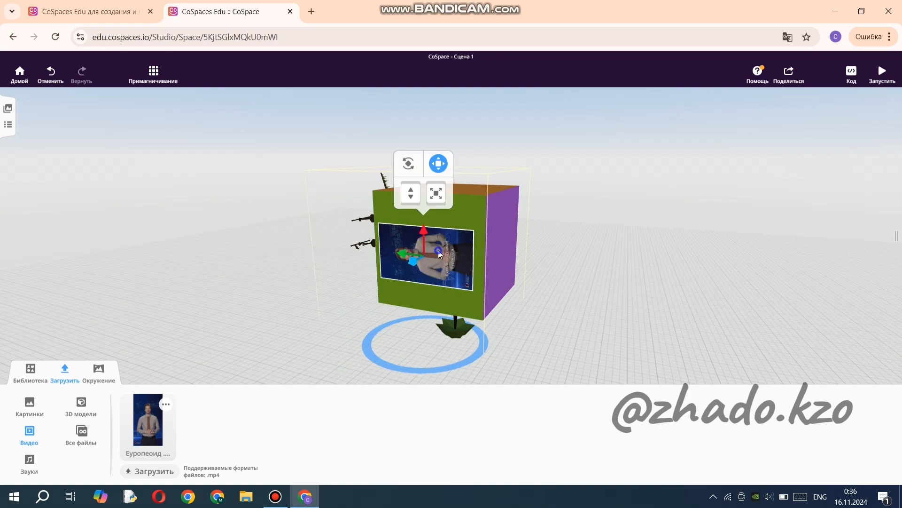
right_click(438, 251)
left_click(317, 316)
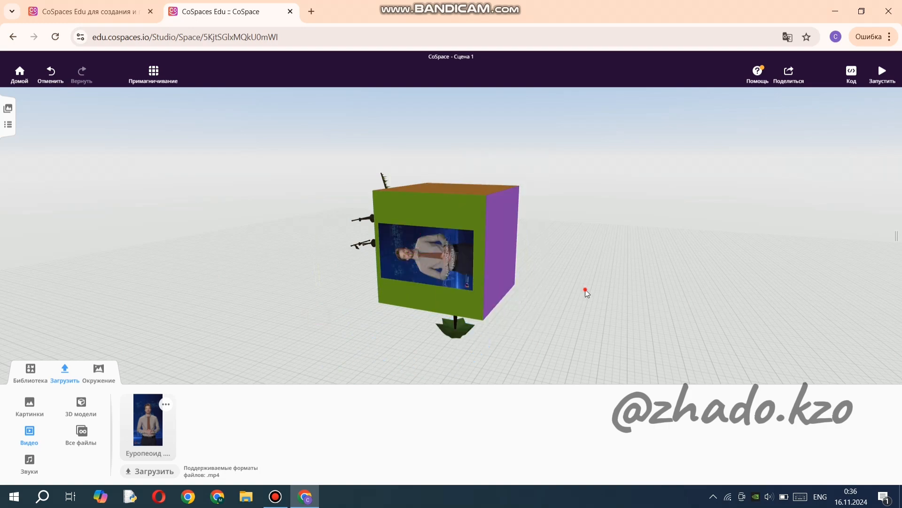
Inspect the cube's video face and bare purple face, and check the upload sections for sounds and 3D models.
left_click_drag(586, 292, 610, 290)
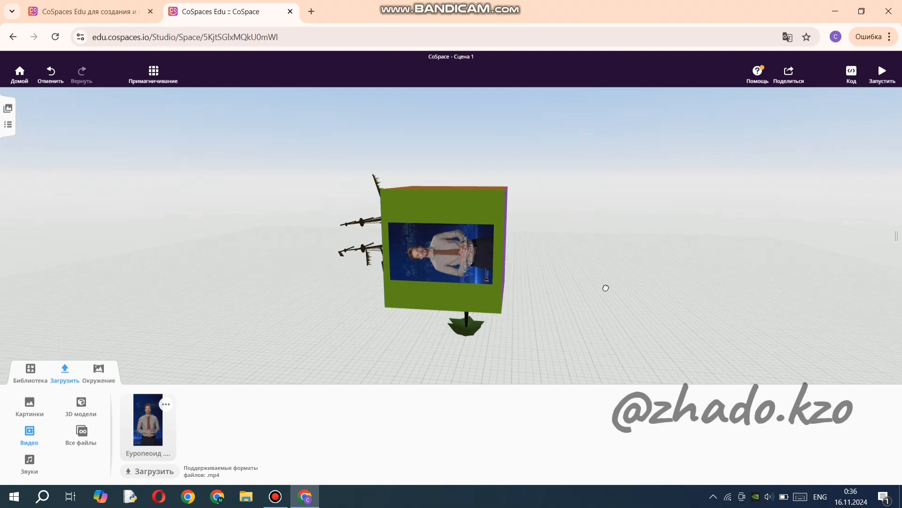
right_click(443, 232)
left_click(611, 325)
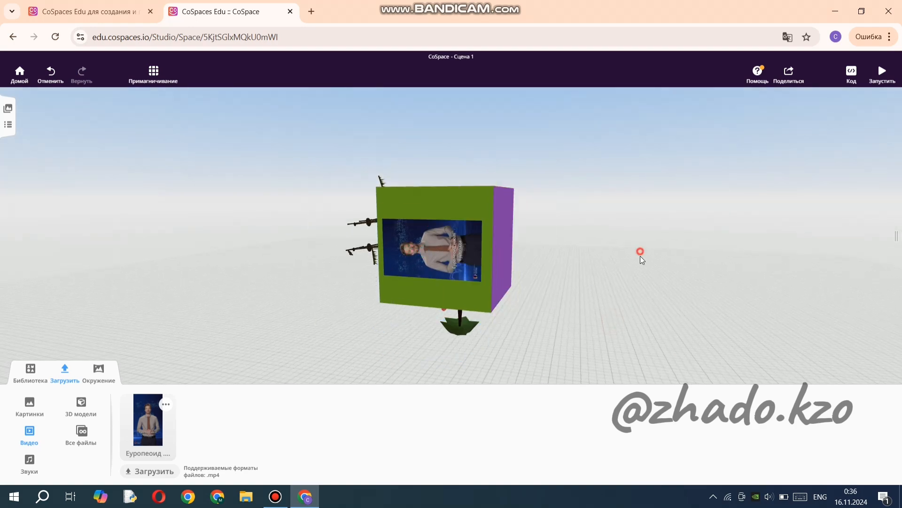
left_click_drag(641, 256, 524, 272)
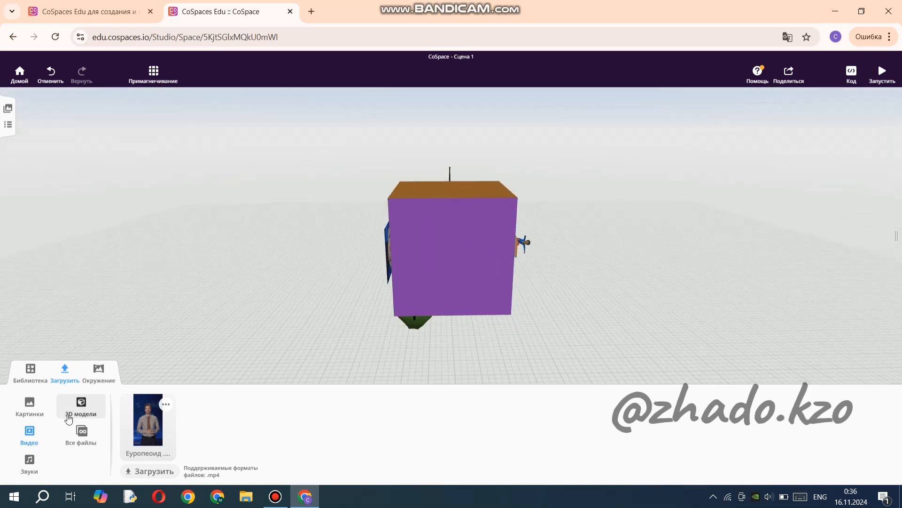
left_click(31, 465)
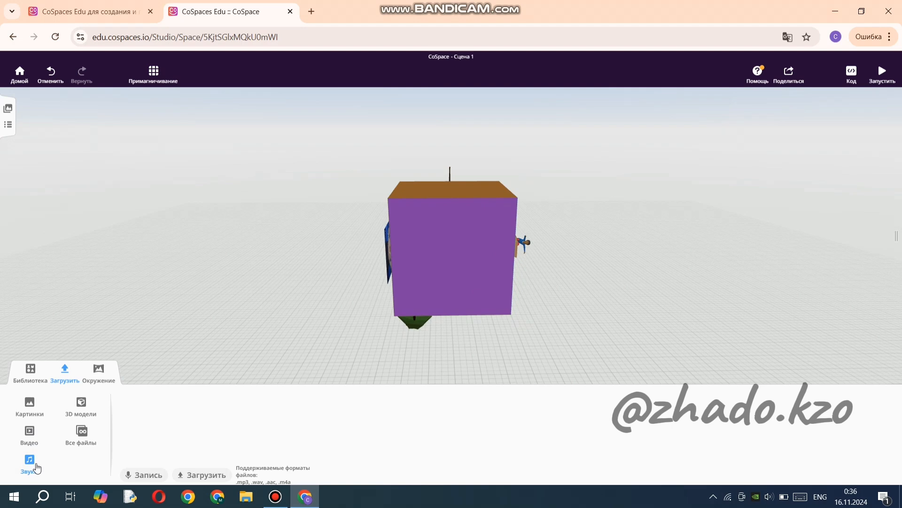
left_click(80, 405)
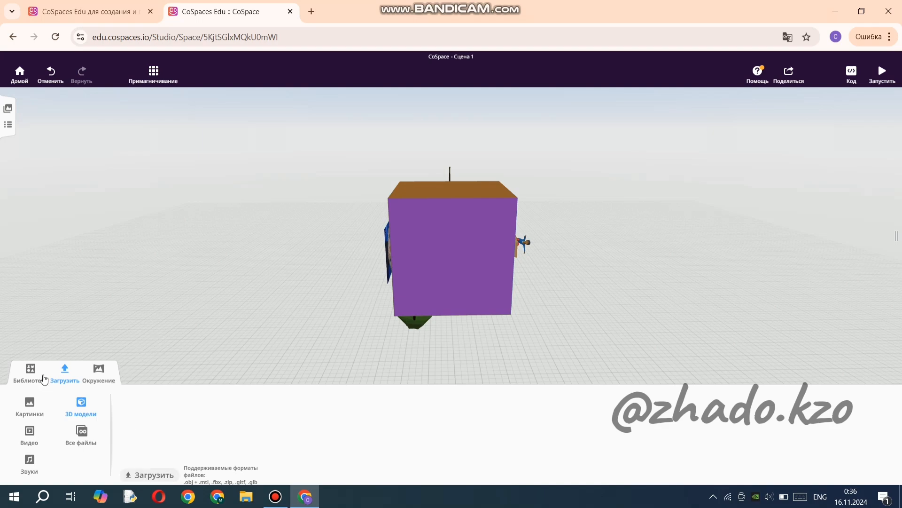
Give the Regular boy in the boat on the blue face a speech bubble saying "Сәлем! Мен жүзіп келем.".
left_click_drag(266, 277, 481, 256)
left_click(475, 237)
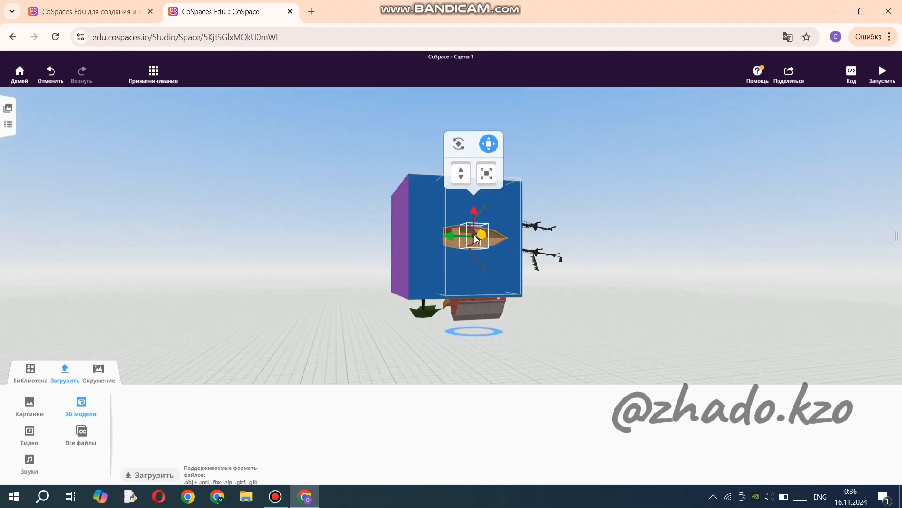
right_click(474, 235)
left_click(529, 188)
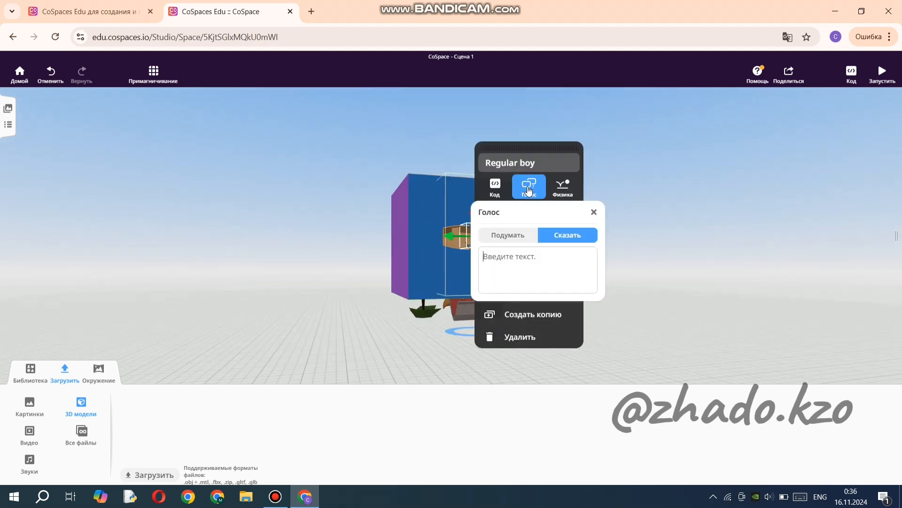
left_click(526, 255)
key("alt+shift")
type("Сәлем!")
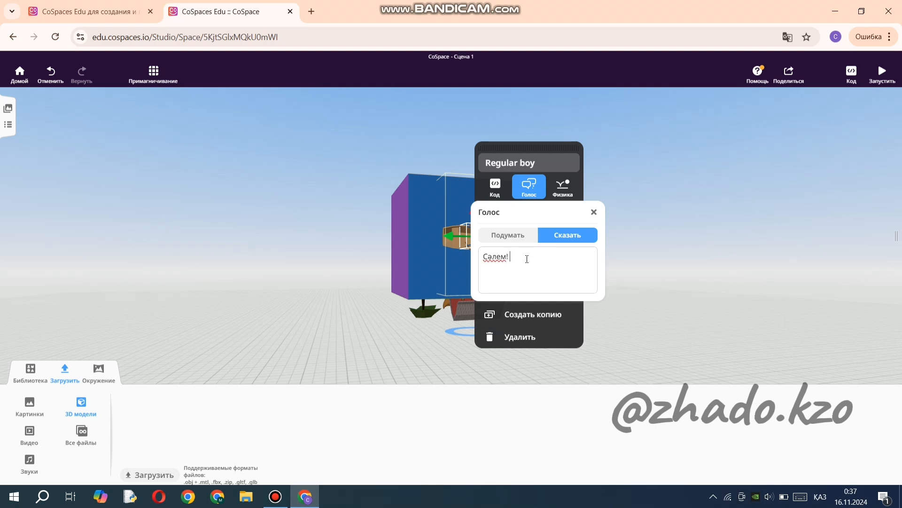
type(" Мен")
type(" кузіп к")
type("елем.")
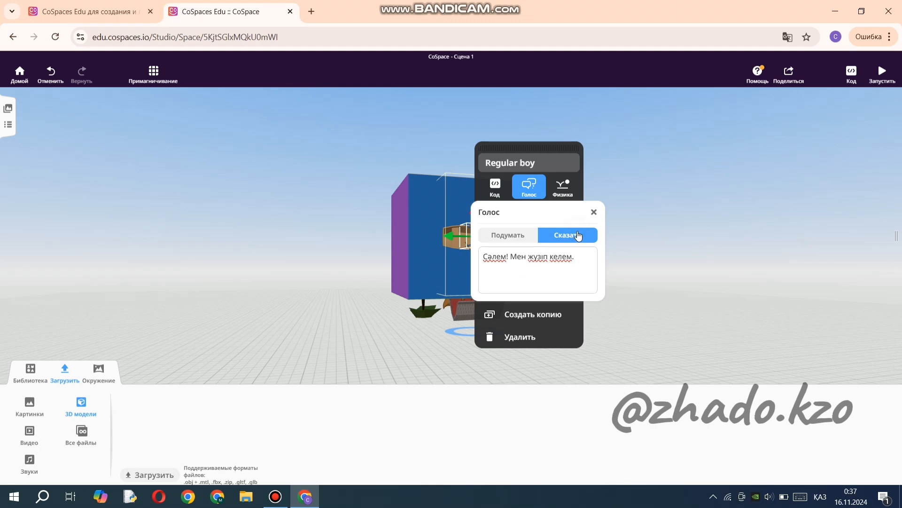
left_click(595, 213)
left_click(600, 339)
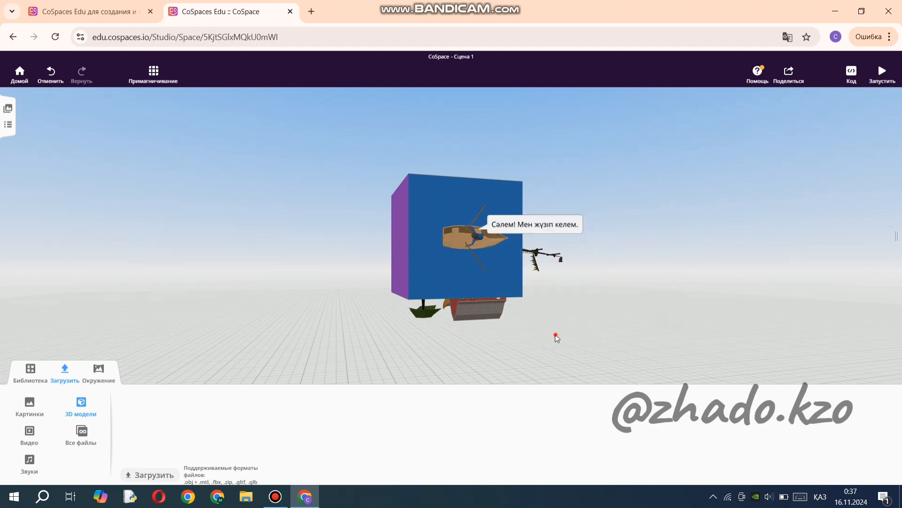
Give the Sunken ship model on the cube a speech bubble saying "Мен сынып қалдым.".
left_click_drag(556, 338, 544, 315)
left_click(487, 272)
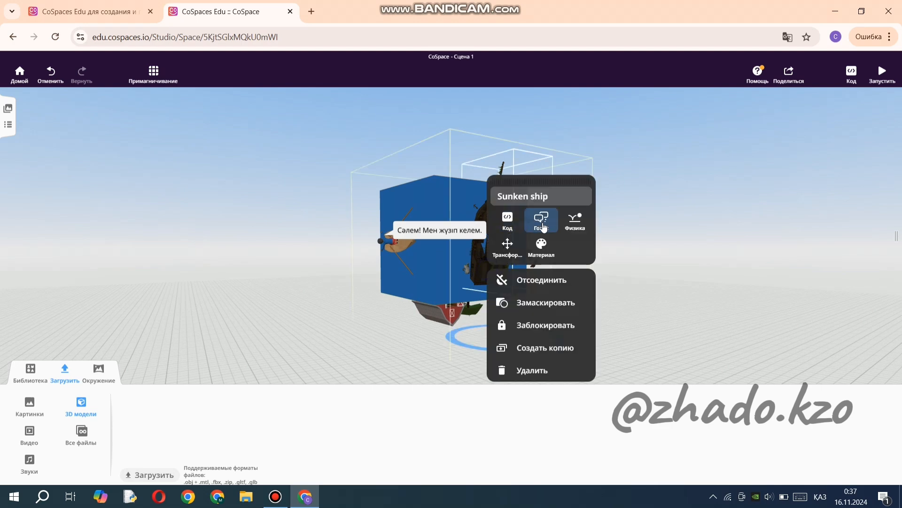
left_click(544, 229)
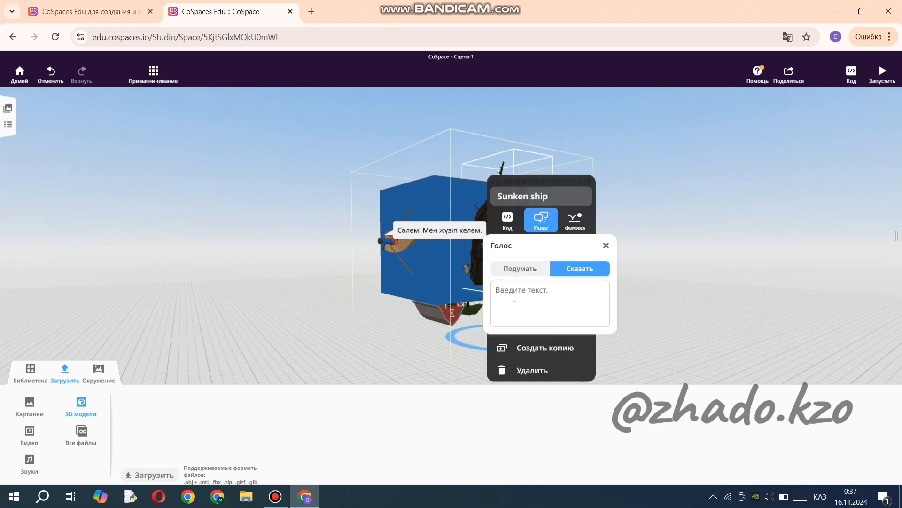
type("Мен сынып қалдым.")
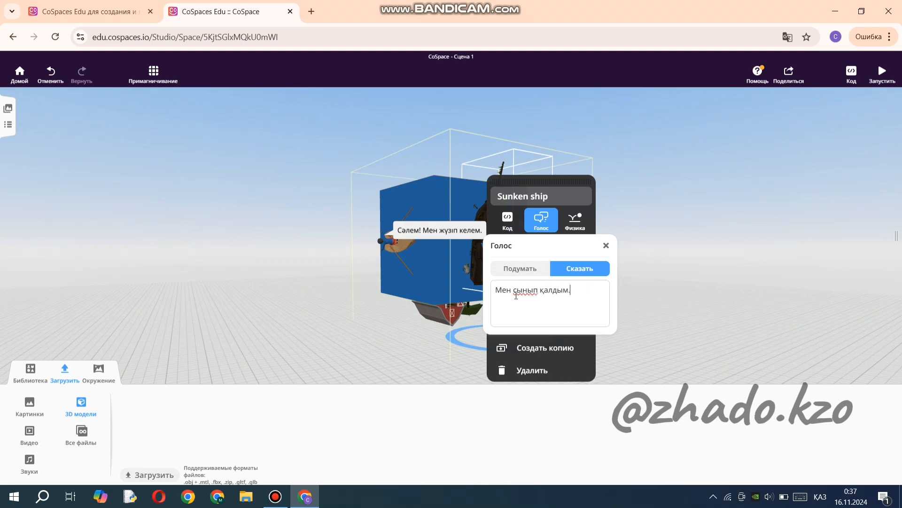
left_click(606, 245)
left_click(629, 272)
left_click(636, 267)
left_click_drag(628, 277, 439, 286)
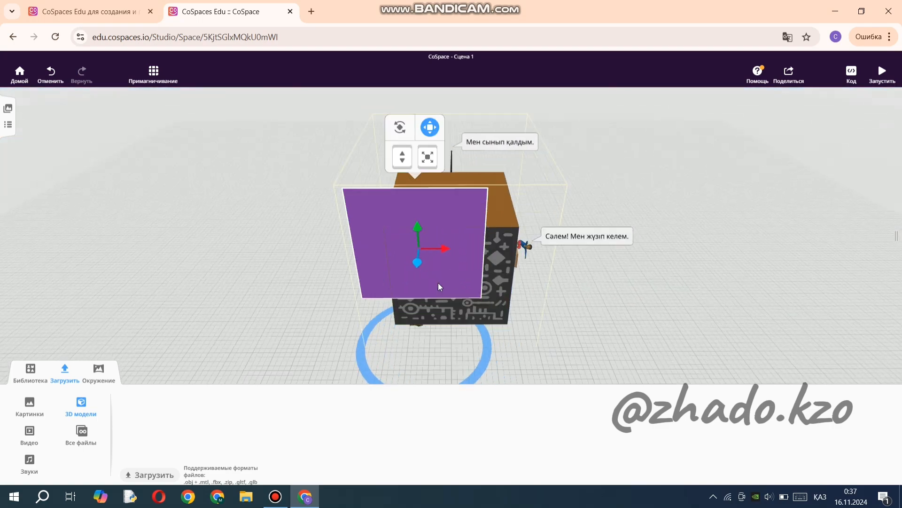
key("ctrl+z")
left_click(637, 302)
left_click_drag(636, 302, 595, 242)
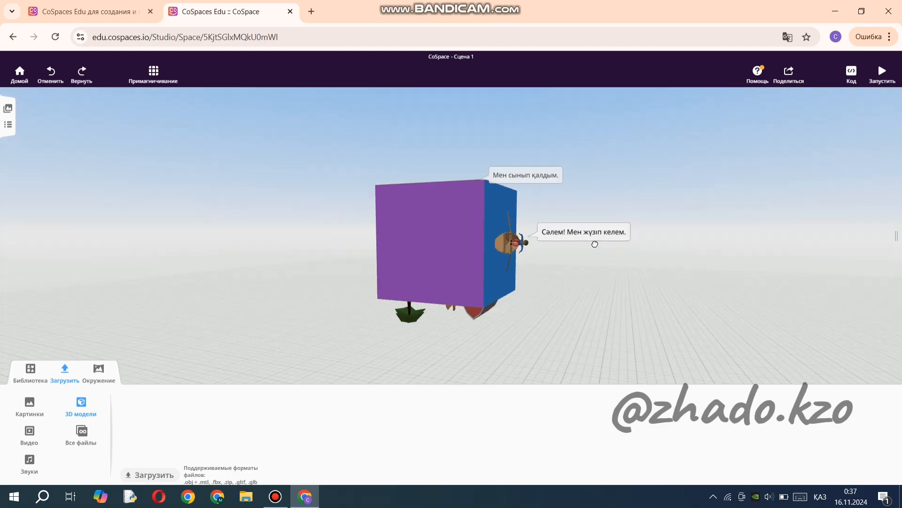
left_click(275, 496)
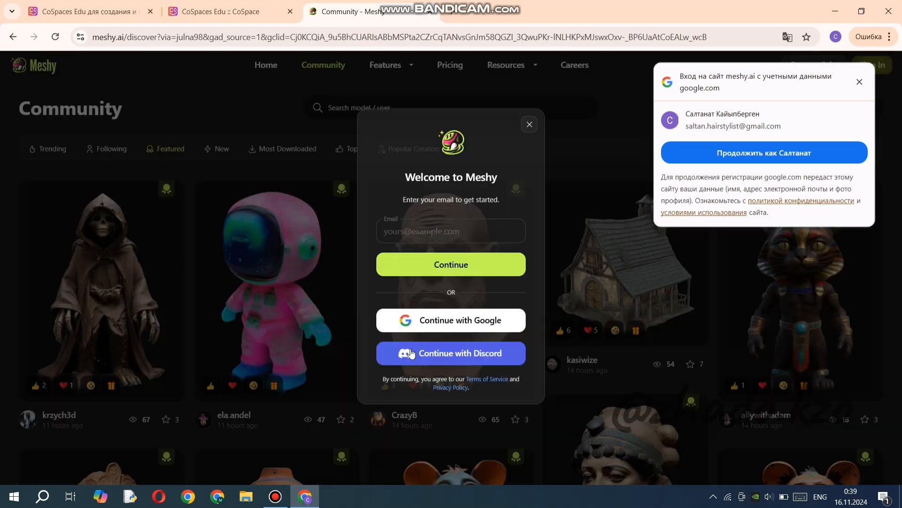
Sign in to Meshy with the offered Google account and translate the page into Russian.
left_click(797, 153)
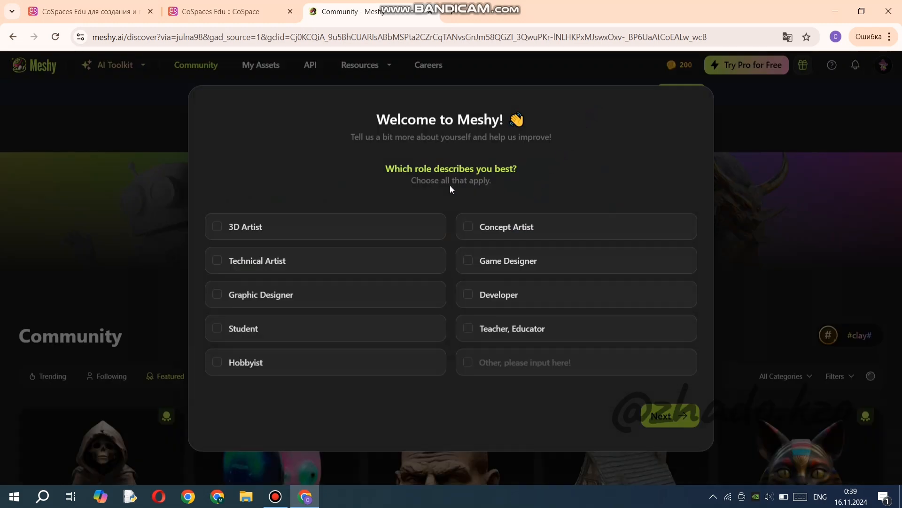
right_click(323, 149)
left_click(408, 360)
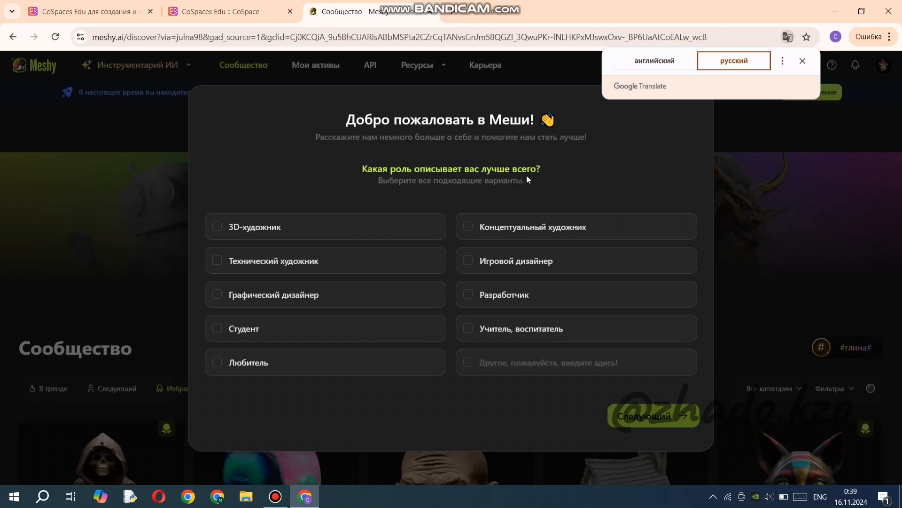
Answer the Meshy onboarding survey with teacher, education, only me and Google, and decline the 3-day free trial.
left_click(490, 334)
left_click(644, 415)
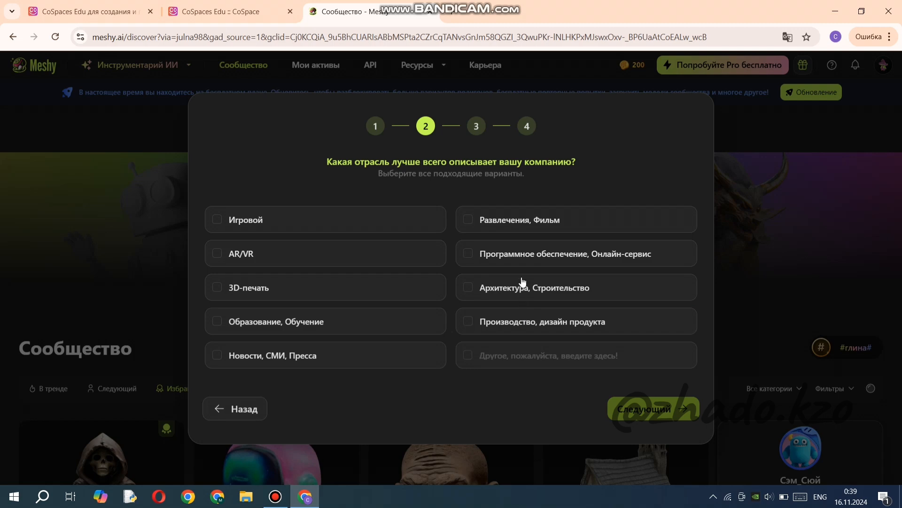
left_click(246, 321)
left_click(655, 409)
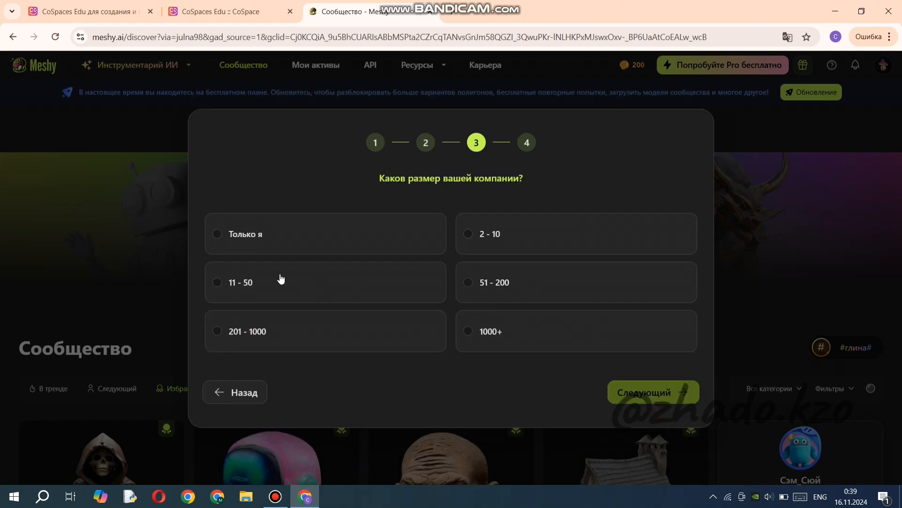
left_click(268, 243)
left_click(624, 392)
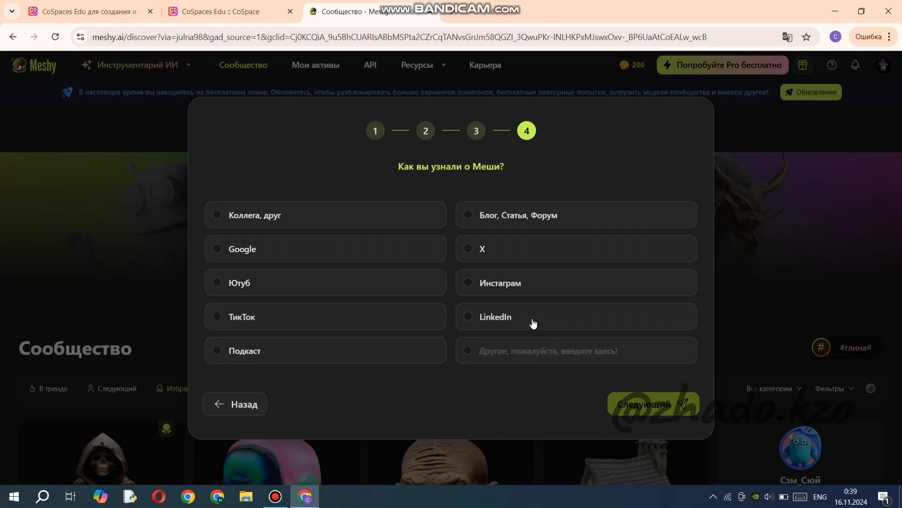
left_click(257, 249)
left_click(668, 403)
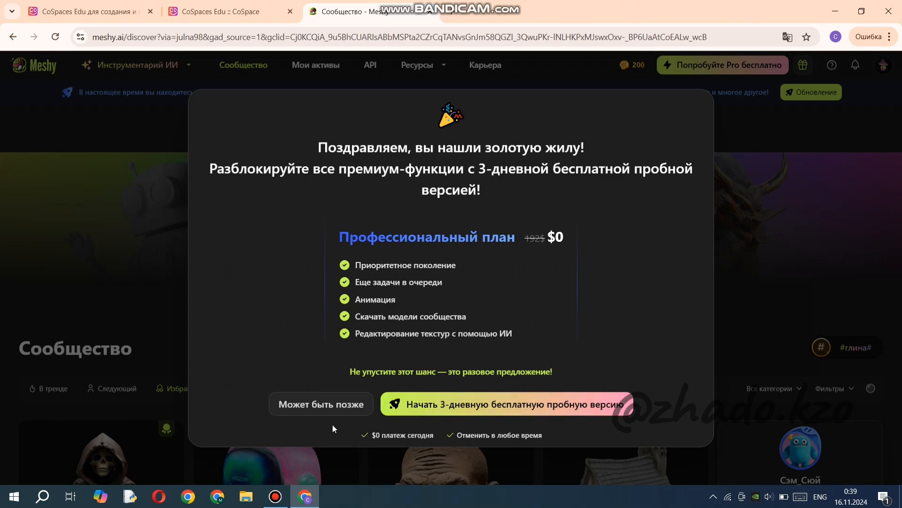
left_click(321, 405)
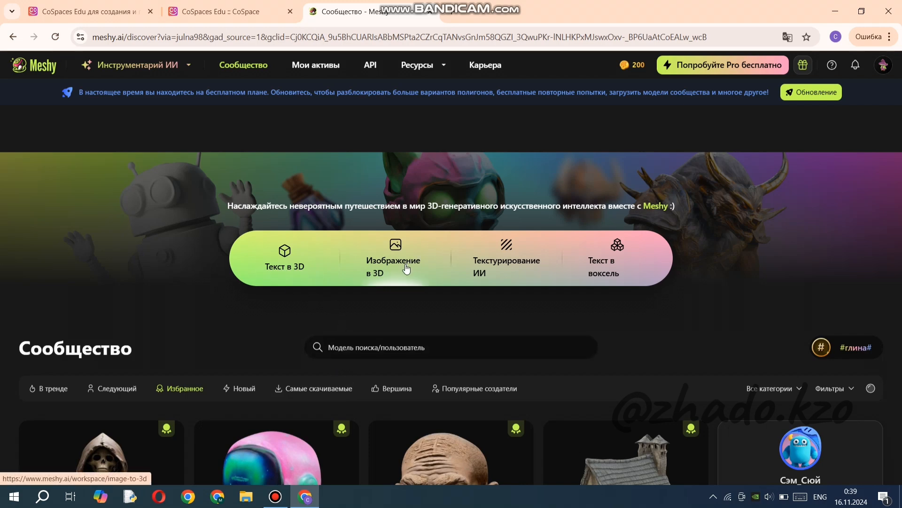
Open the Text to 3D workspace and enter the prompt "батыр казах".
left_click(284, 271)
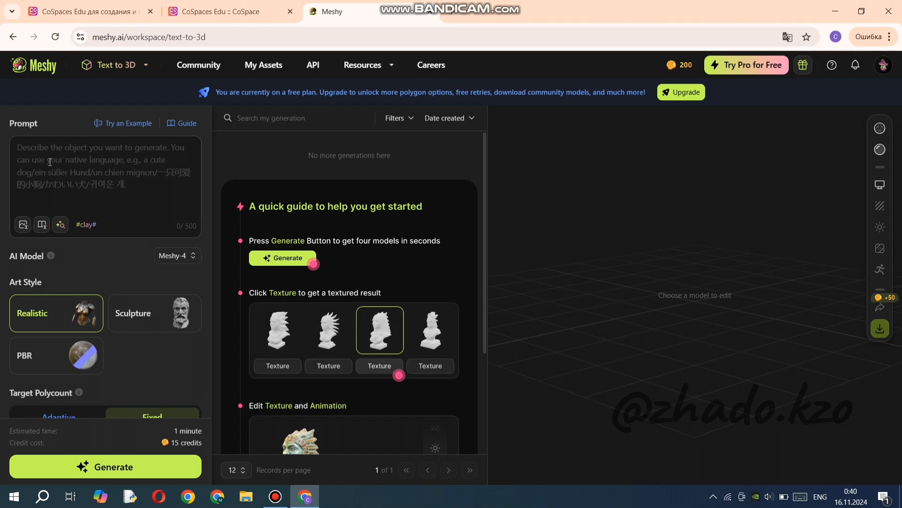
left_click(74, 170)
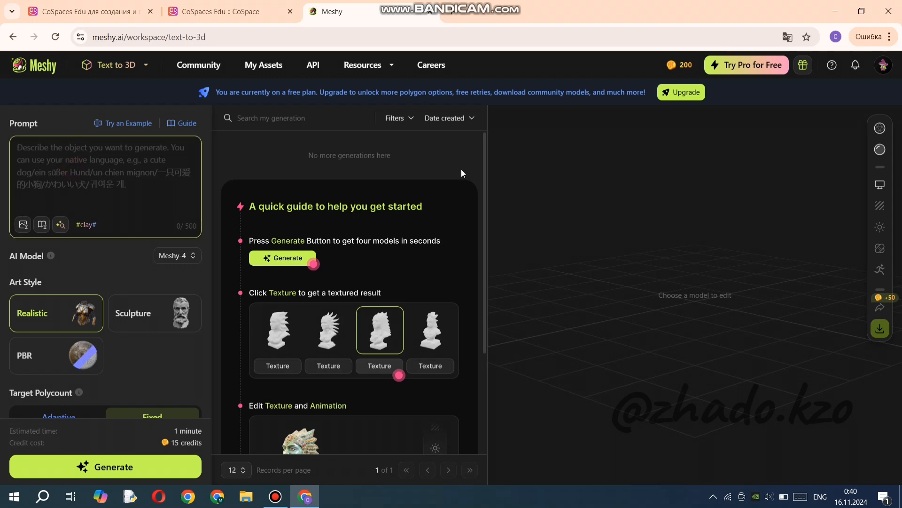
key("alt+shift")
type("ба")
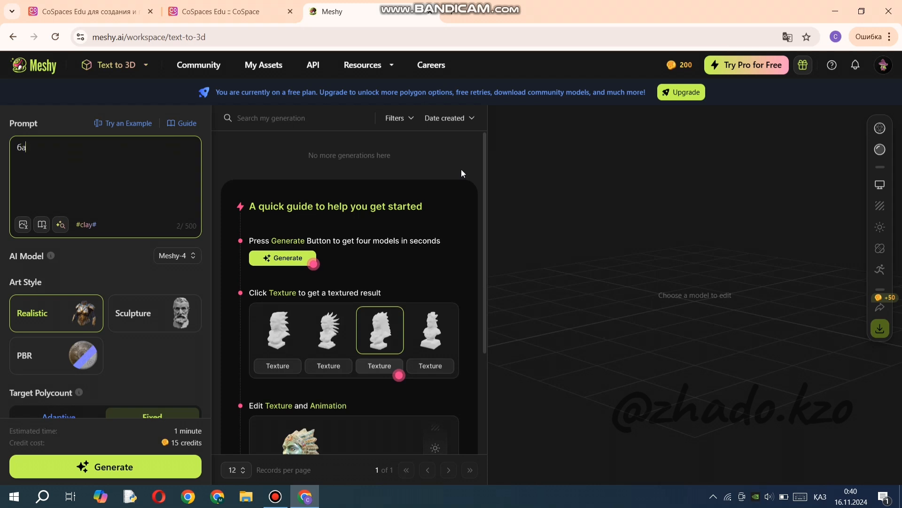
type("тыр казах")
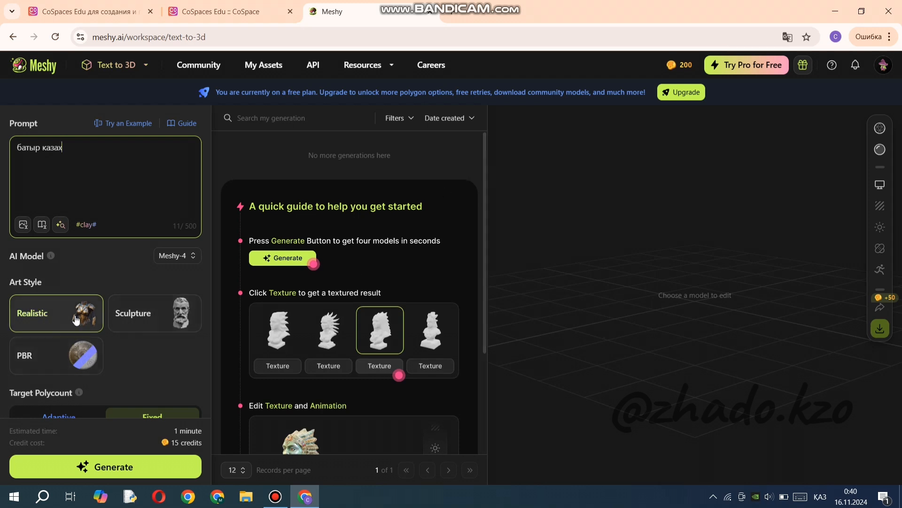
Generate the model, keeping the Realistic style, fixed 30K polycount, Quad topology and Auto symmetry.
scroll(104, 342, "down", 3)
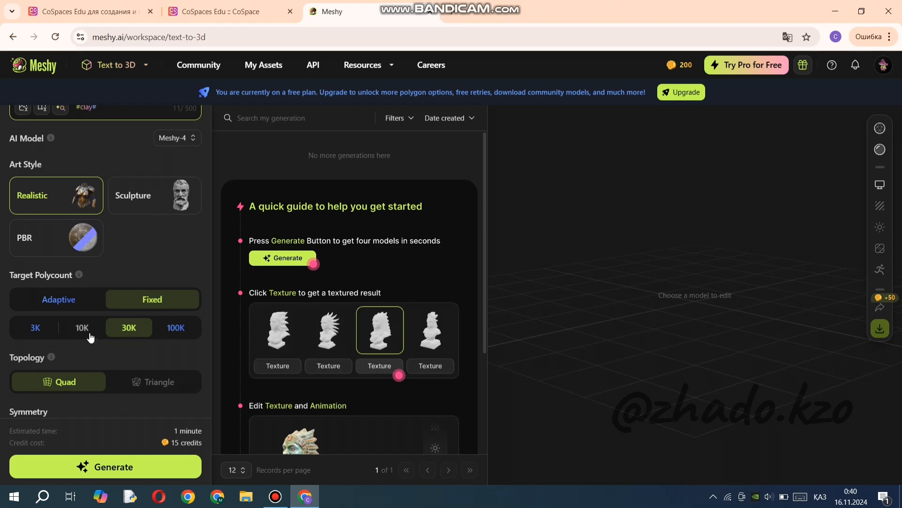
scroll(58, 311, "down", 2)
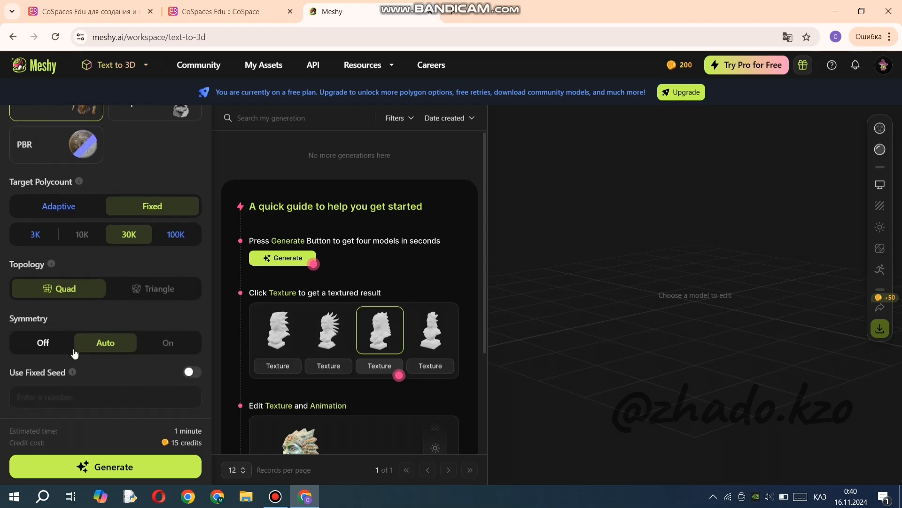
left_click(117, 466)
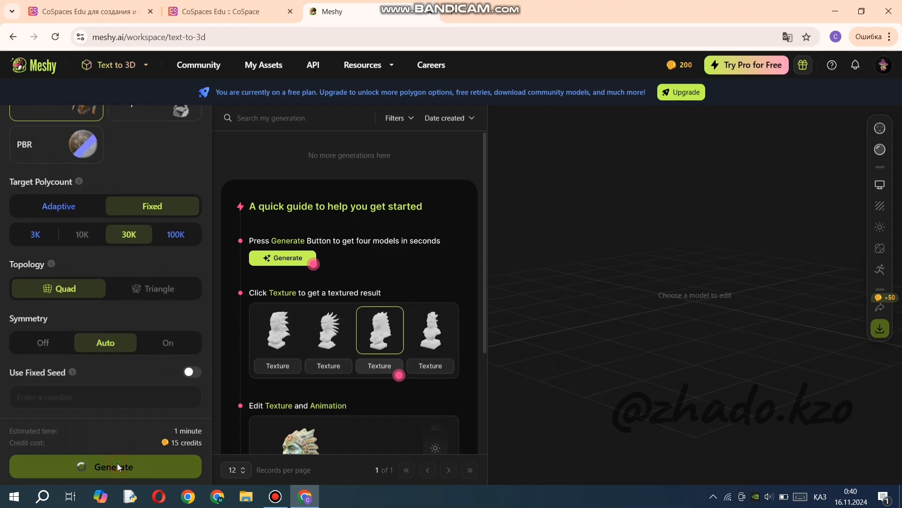
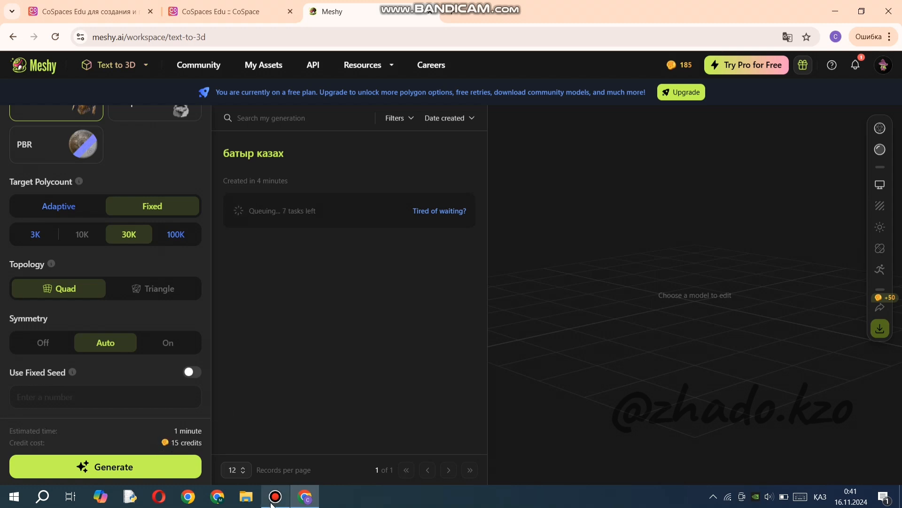
Texture the first of the four generated батыр казах models.
mouse_move(273, 504)
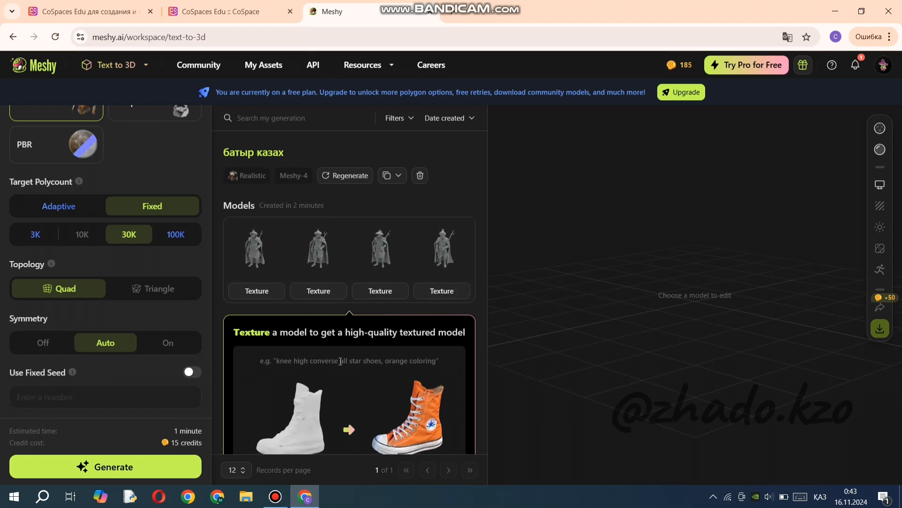
scroll(395, 329, "down", 2)
scroll(350, 366, "up", 2)
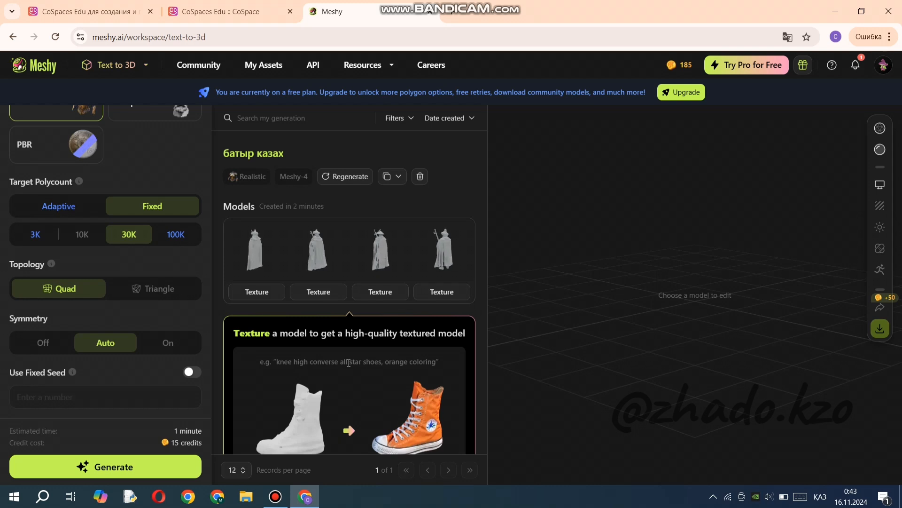
scroll(349, 361, "down", 2)
scroll(348, 362, "up", 2)
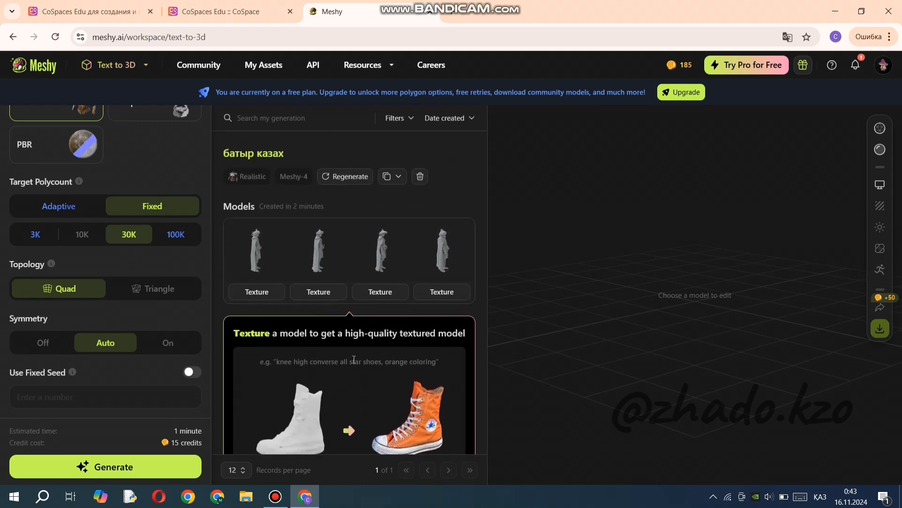
left_click(264, 292)
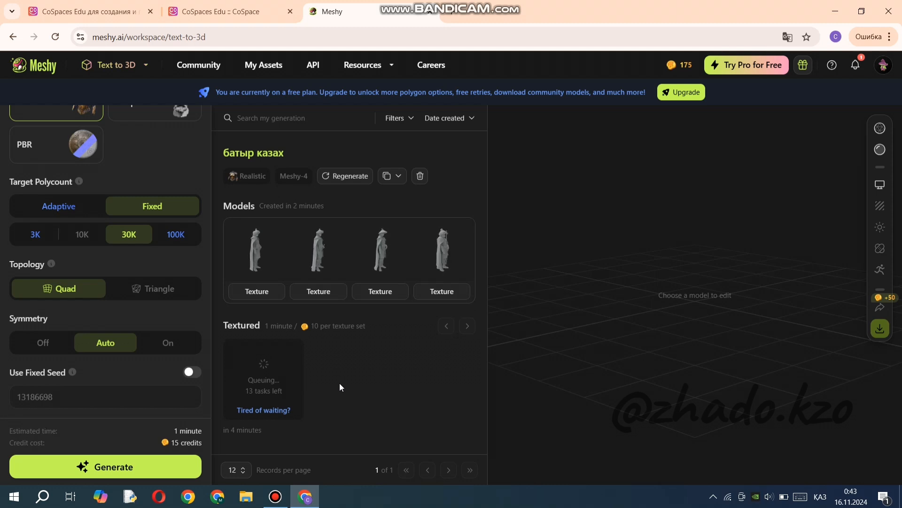
Preview the textured warrior model and examine it from different angles and distances.
mouse_move(272, 408)
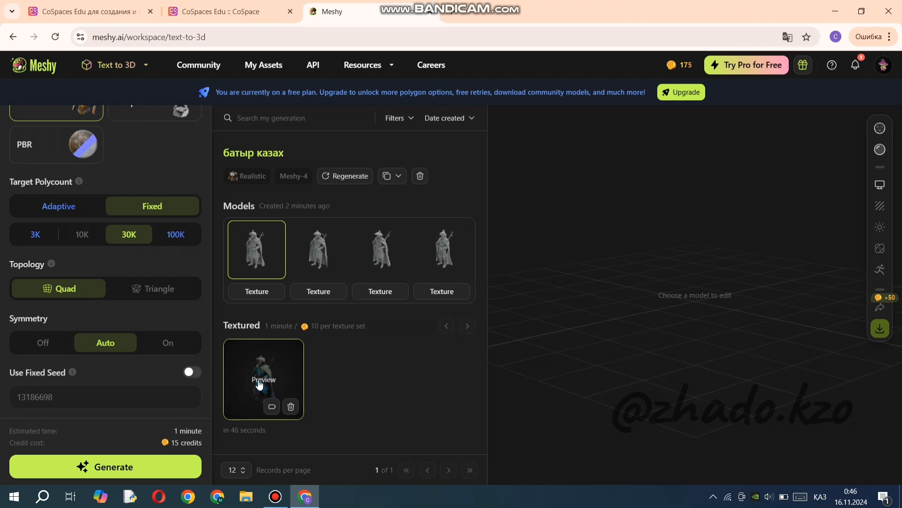
left_click(260, 385)
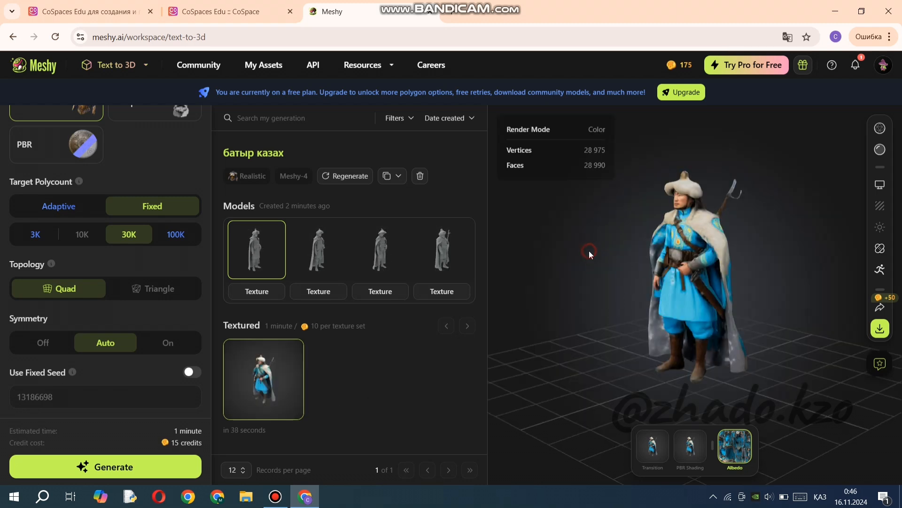
left_click_drag(589, 250, 756, 280)
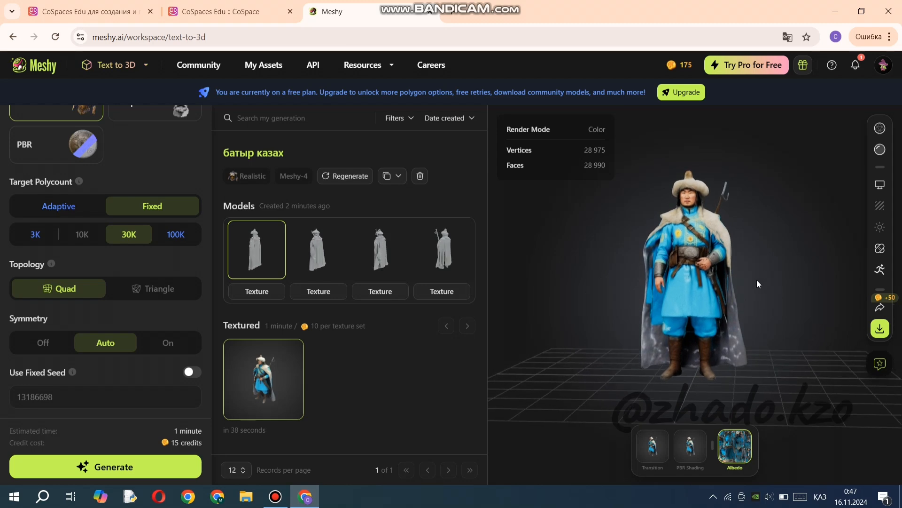
scroll(686, 276, "up", 5)
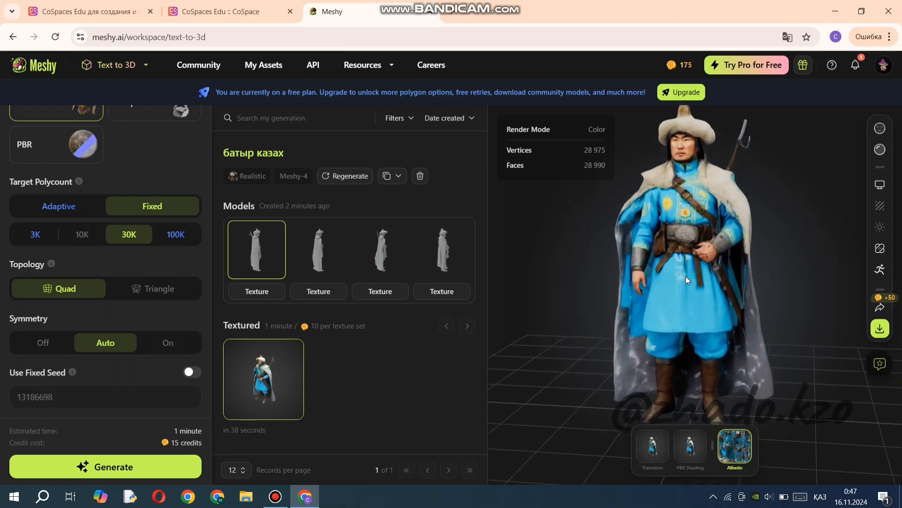
scroll(755, 307, "down", 2)
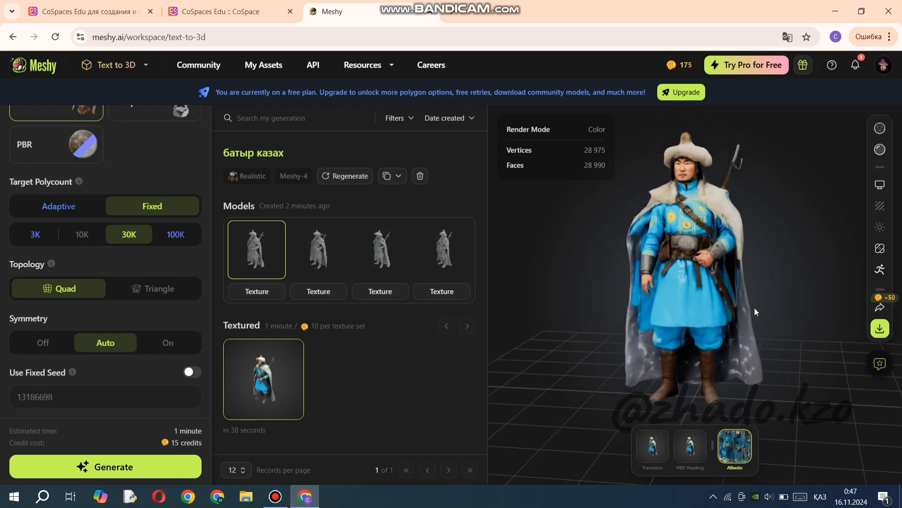
left_click_drag(786, 354, 858, 351)
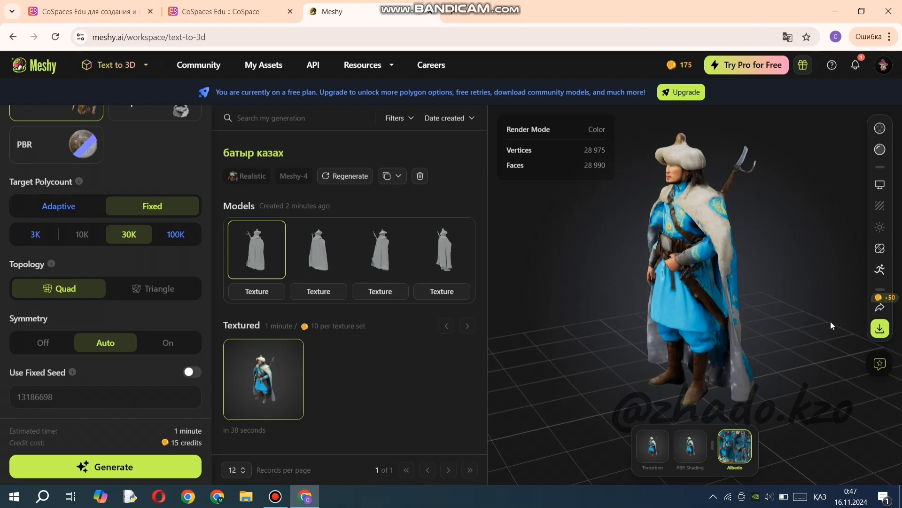
Download the textured warrior model in fbx format after checking which 3D model formats CoSpaces Edu supports.
left_click(880, 331)
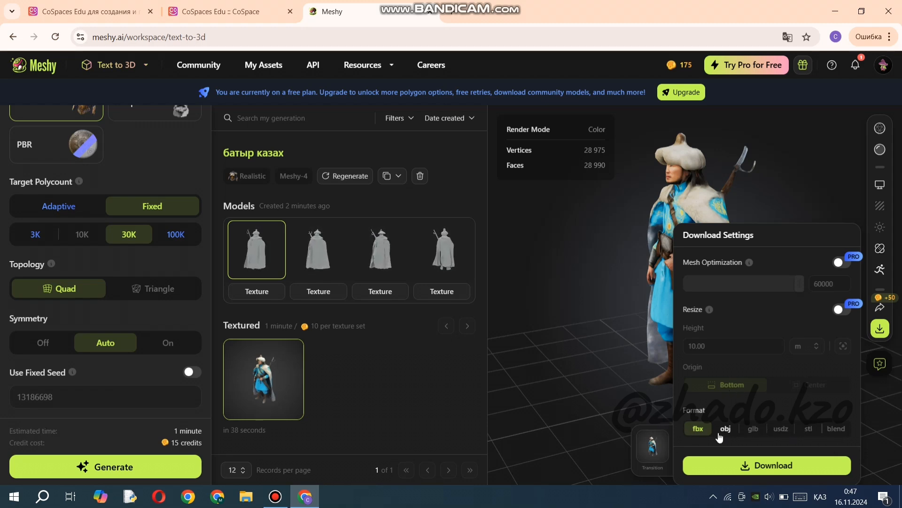
left_click(219, 12)
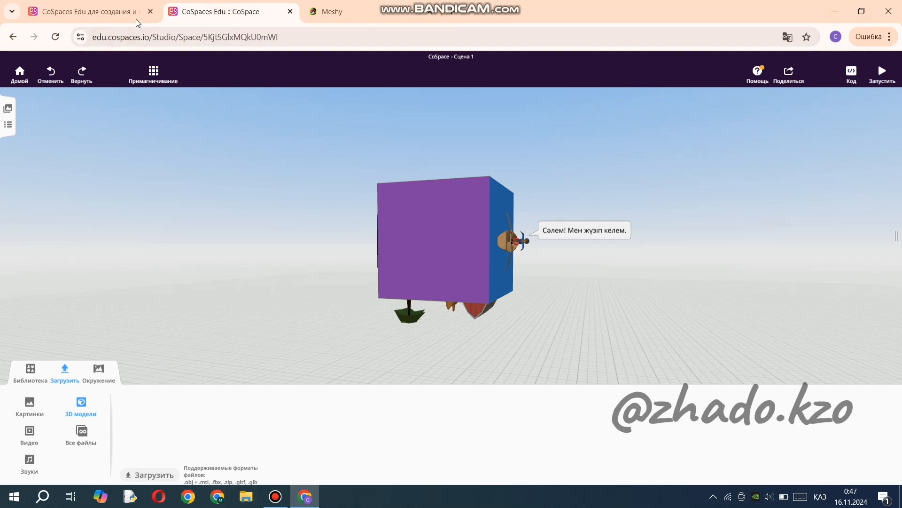
left_click(329, 12)
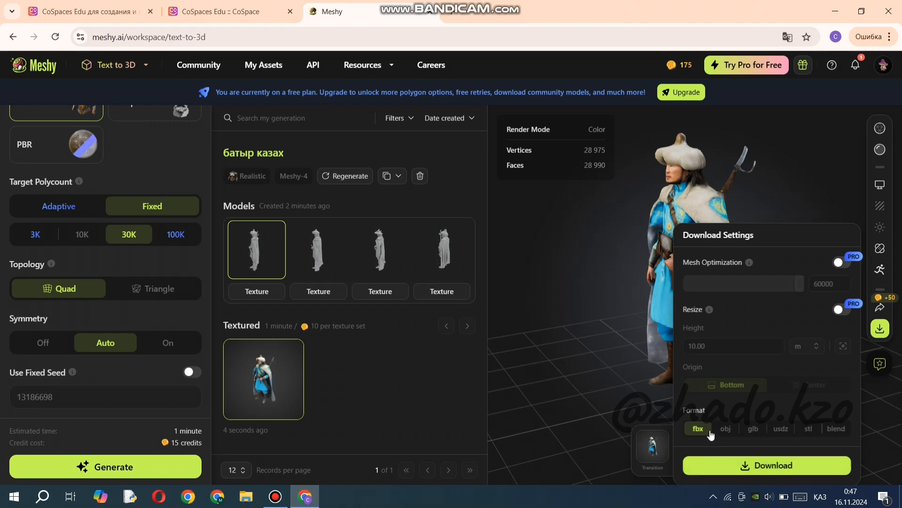
left_click(765, 465)
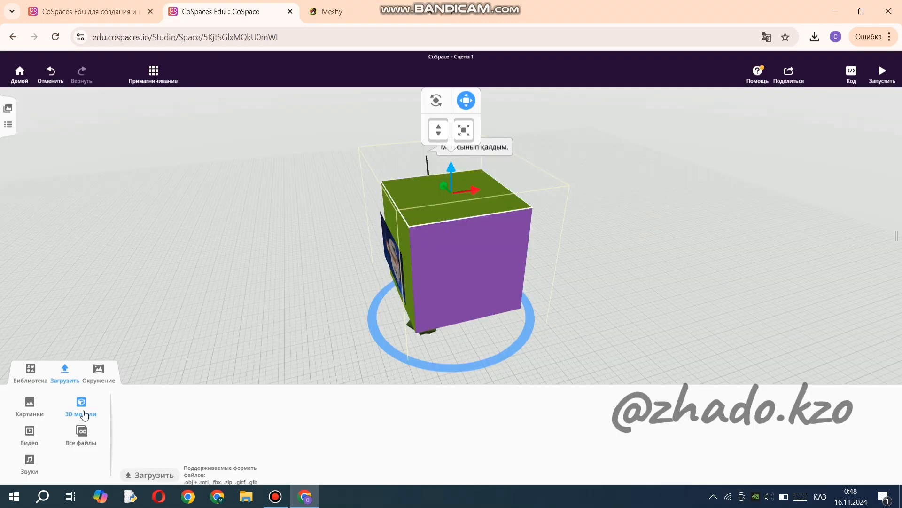
left_click(148, 476)
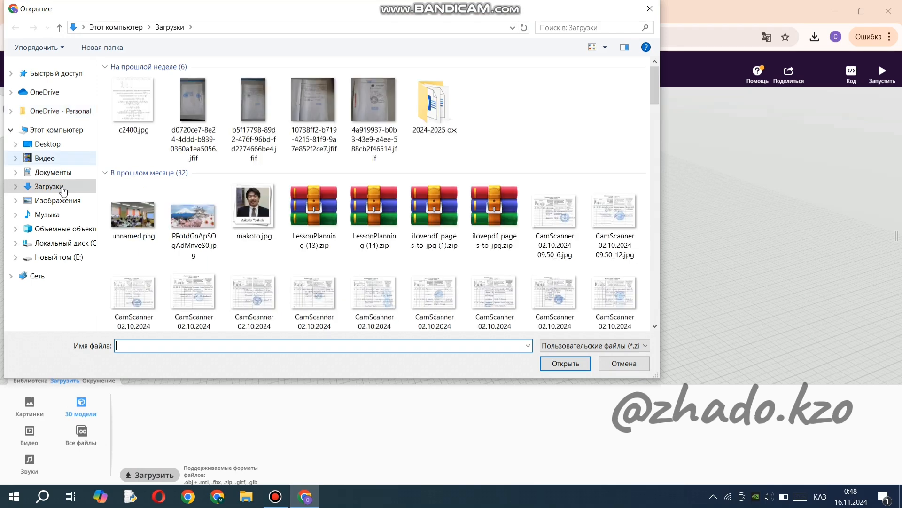
left_click(63, 188)
left_click(136, 113)
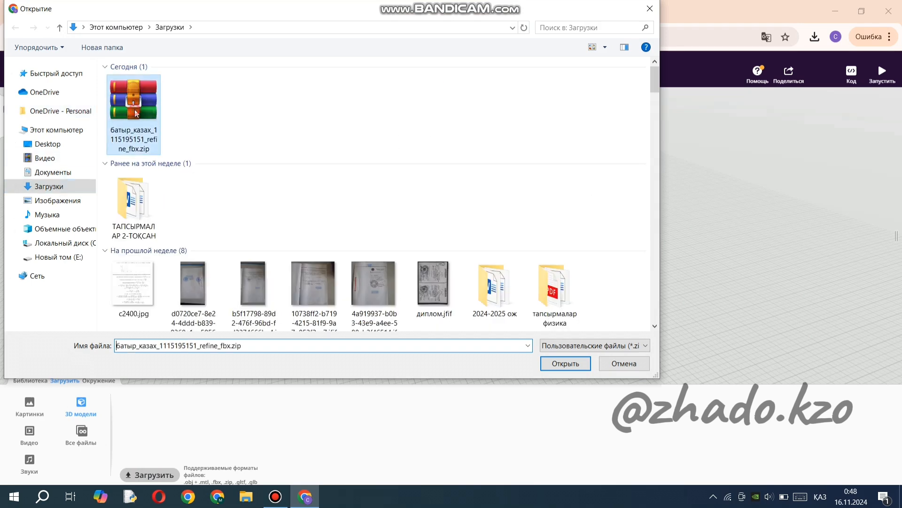
left_click(560, 365)
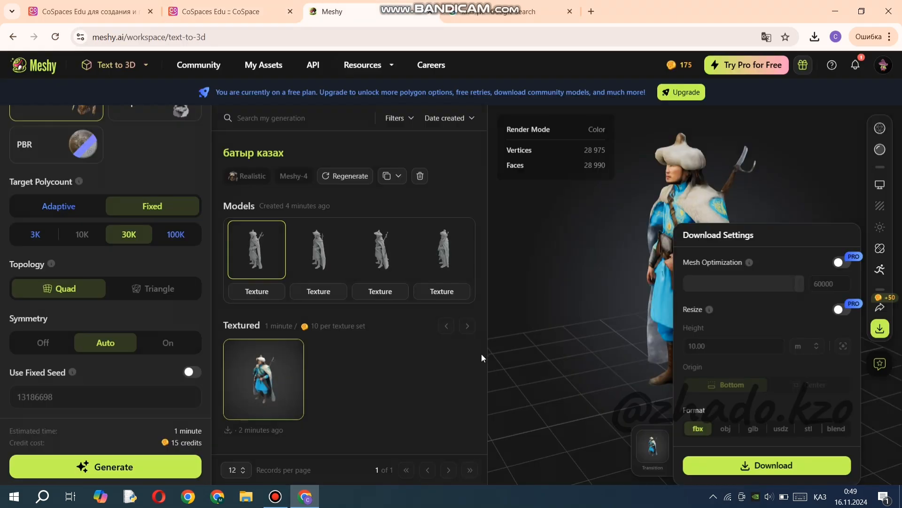
Switch the Meshy workspace from Text to 3D to Image to 3D.
scroll(94, 372, "up", 5)
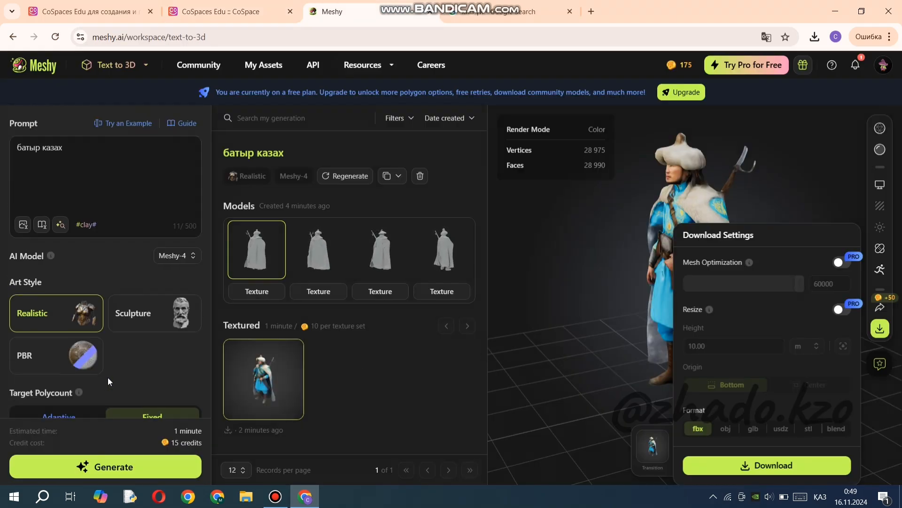
mouse_move(126, 70)
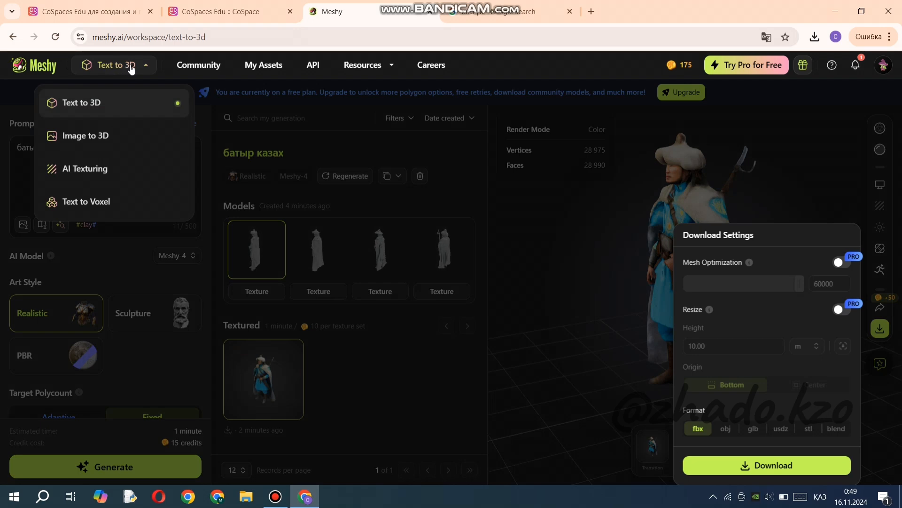
left_click(105, 144)
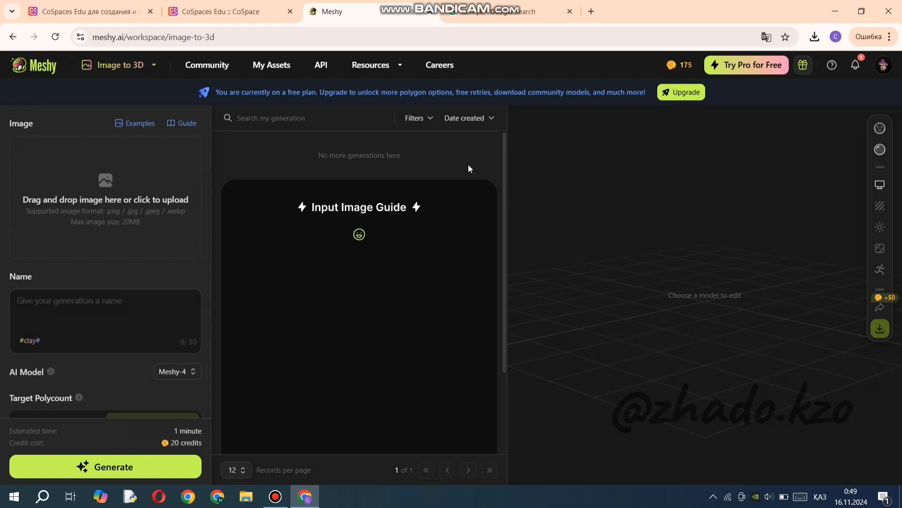
Return to CoSpaces Edu, acknowledge the completed upload and place the warrior model on the ground beside the cube.
left_click(239, 18)
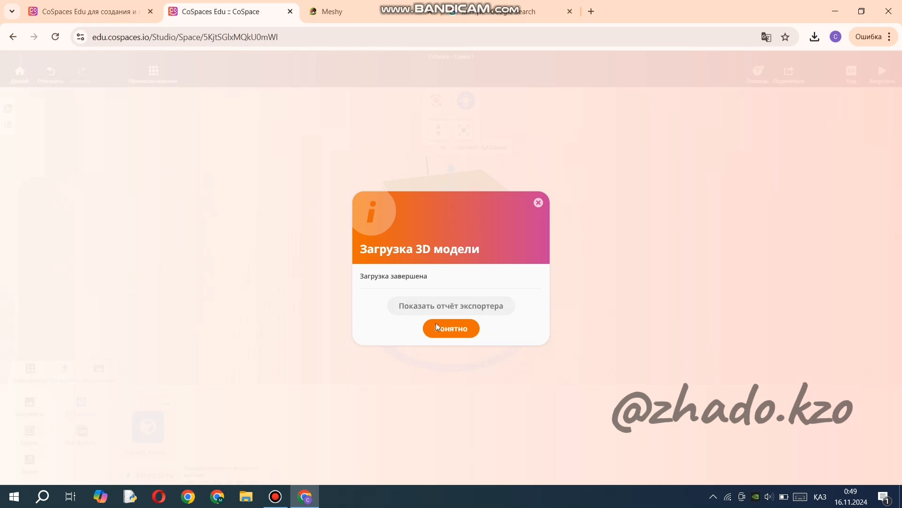
left_click(458, 333)
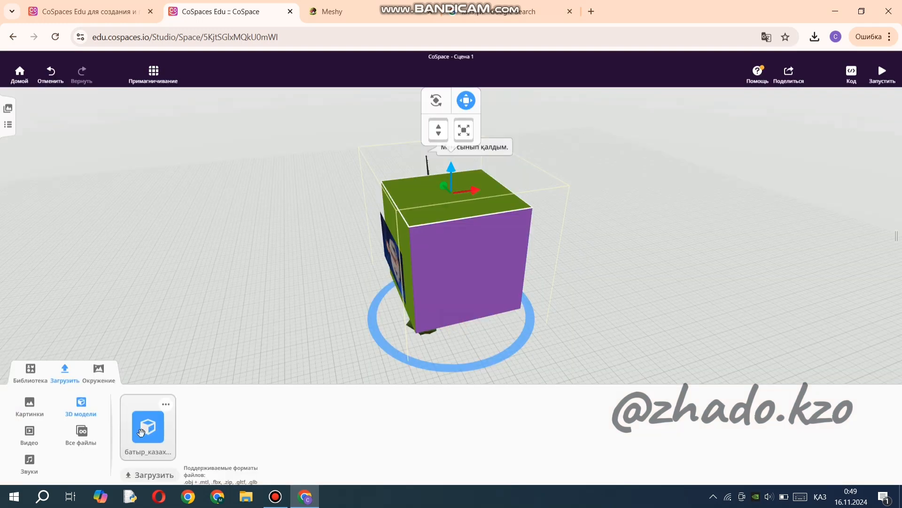
left_click_drag(151, 417, 283, 320)
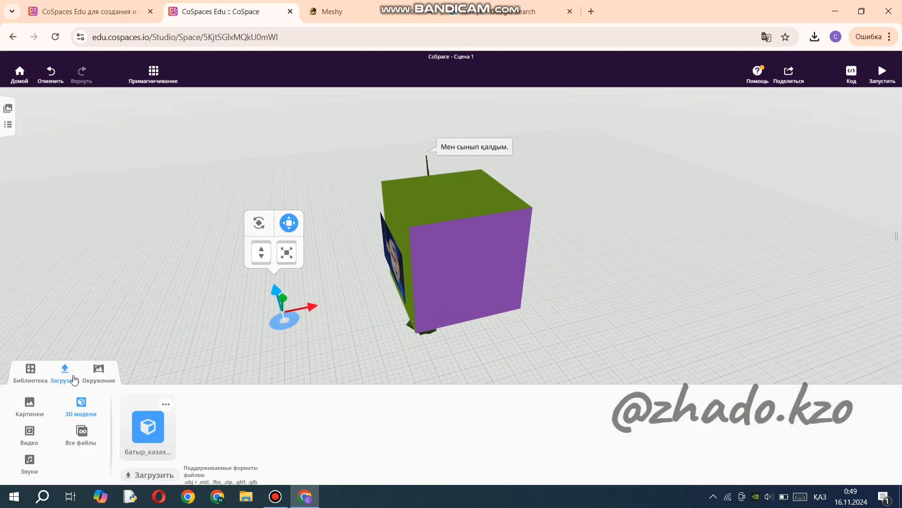
left_click(67, 375)
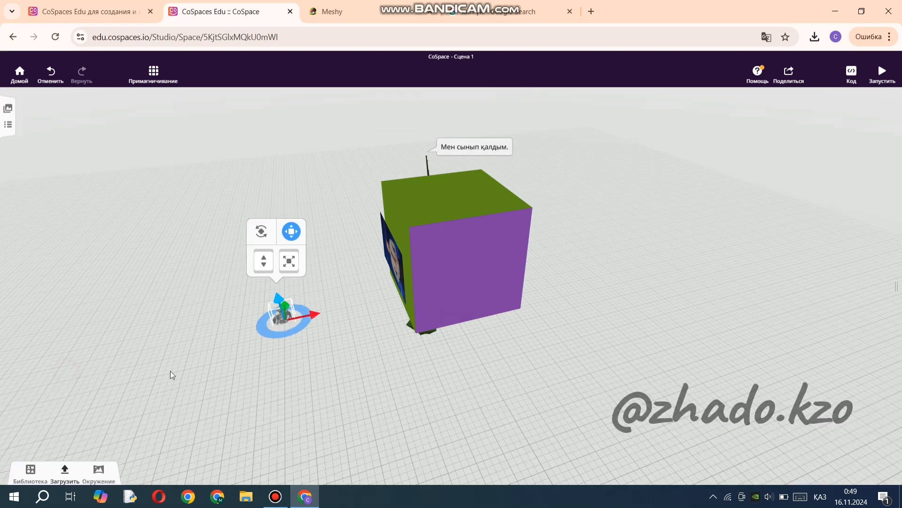
Move the warrior model up onto the near corner of the cube's green upper face.
left_click_drag(279, 297, 427, 187)
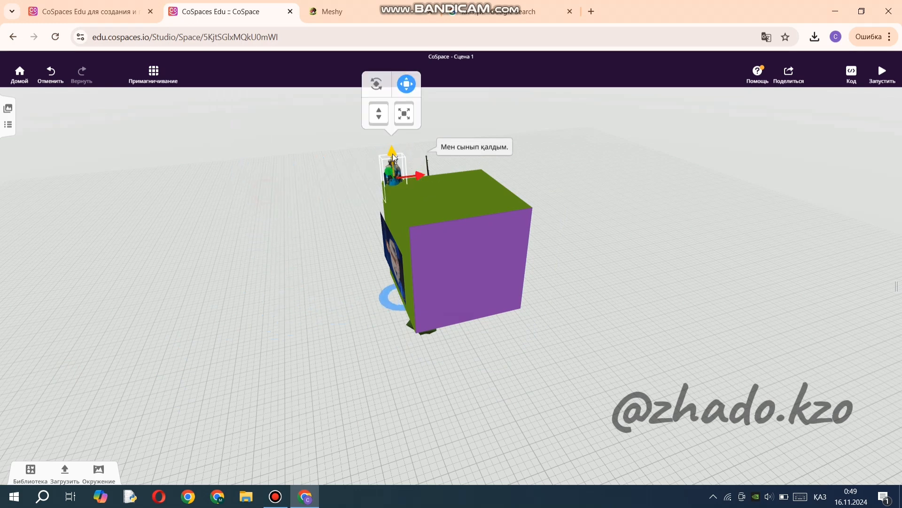
left_click_drag(392, 154, 393, 130)
left_click(288, 258)
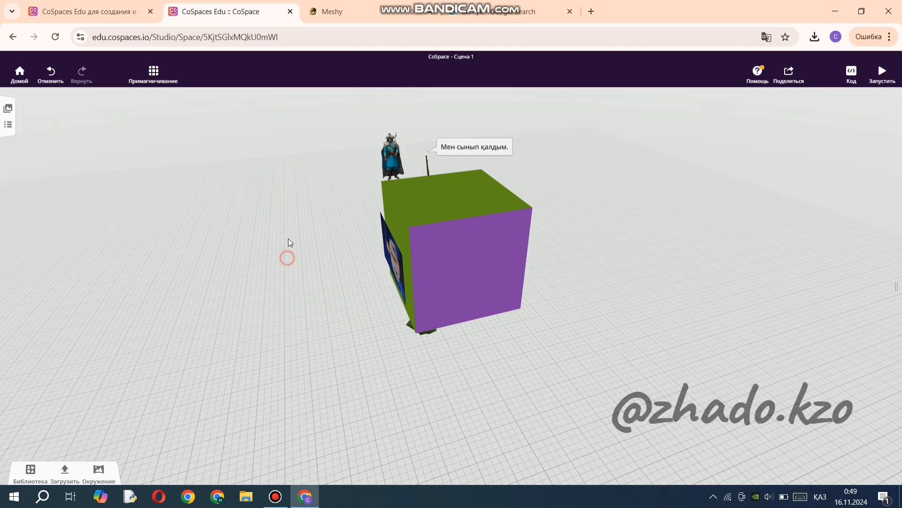
left_click_drag(290, 242, 385, 256)
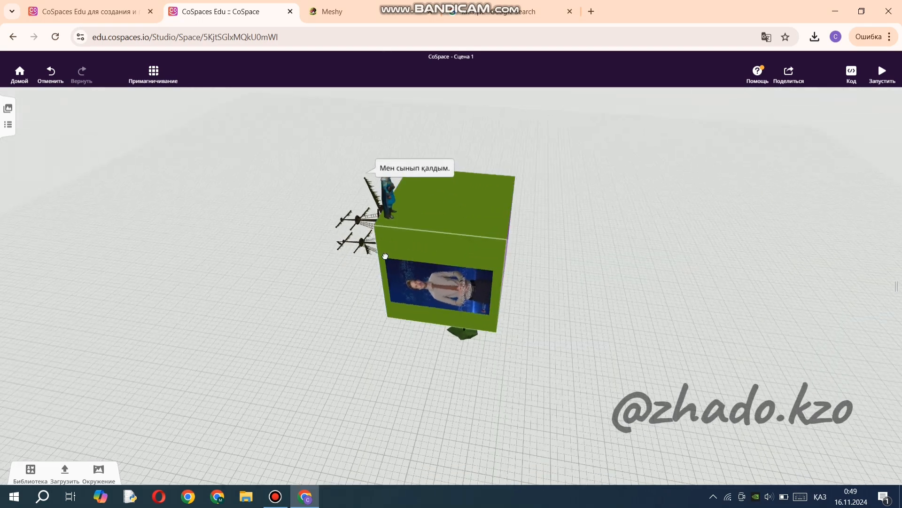
Attach the warrior model to the attachment point on the cube's upper face.
left_click(388, 202)
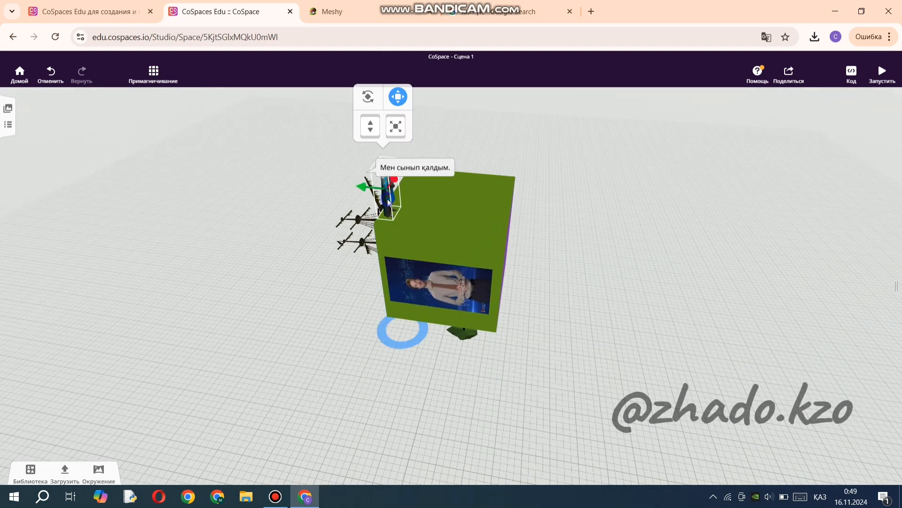
left_click(388, 202)
left_click(442, 211)
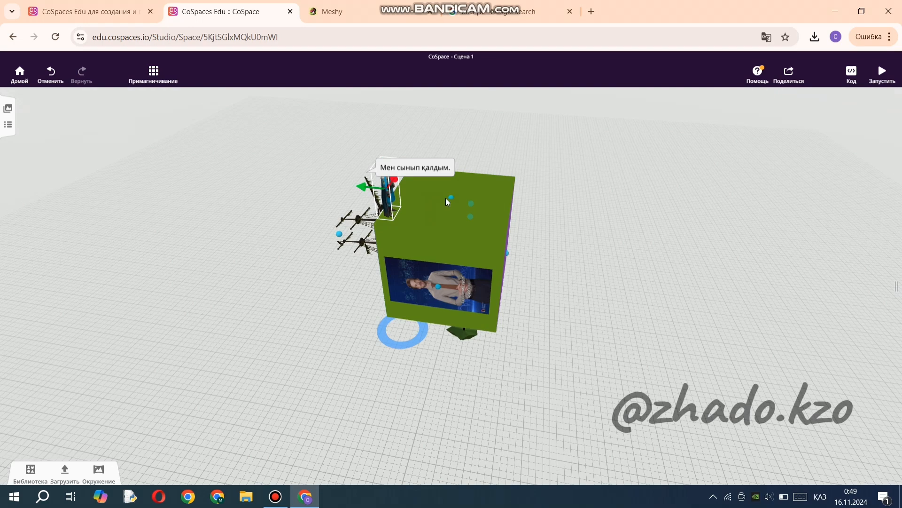
left_click(451, 201)
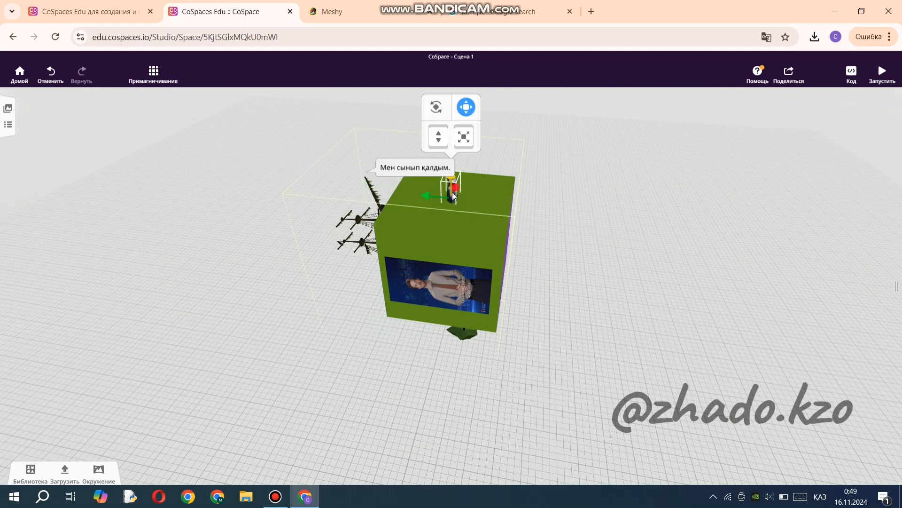
Enlarge the attached warrior model slightly and check it from the side of the cube with the video.
left_click_drag(616, 216, 424, 171)
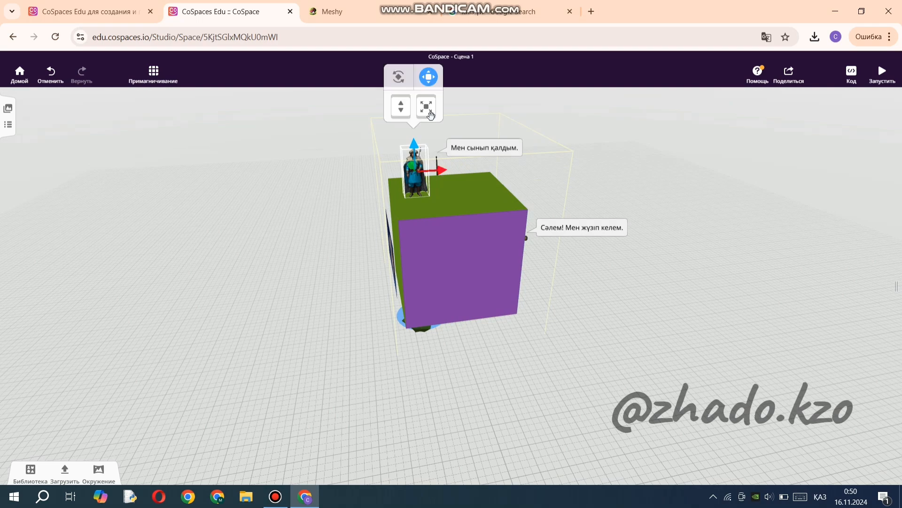
left_click_drag(430, 116, 443, 103)
left_click(337, 251)
left_click_drag(336, 251, 467, 223)
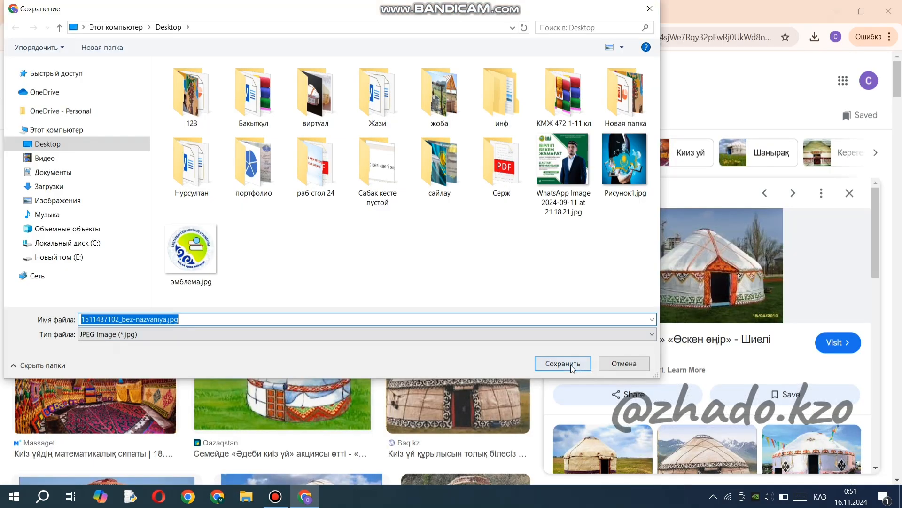
left_click(564, 364)
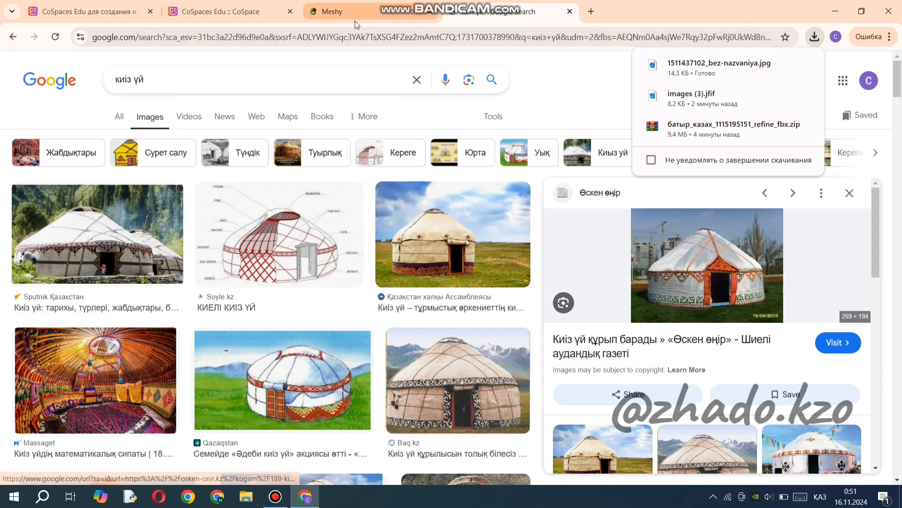
left_click(355, 21)
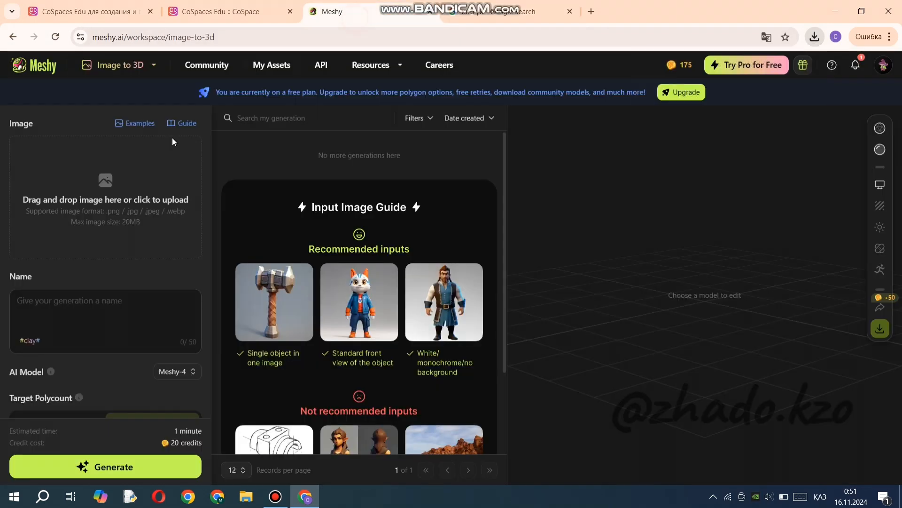
left_click(95, 202)
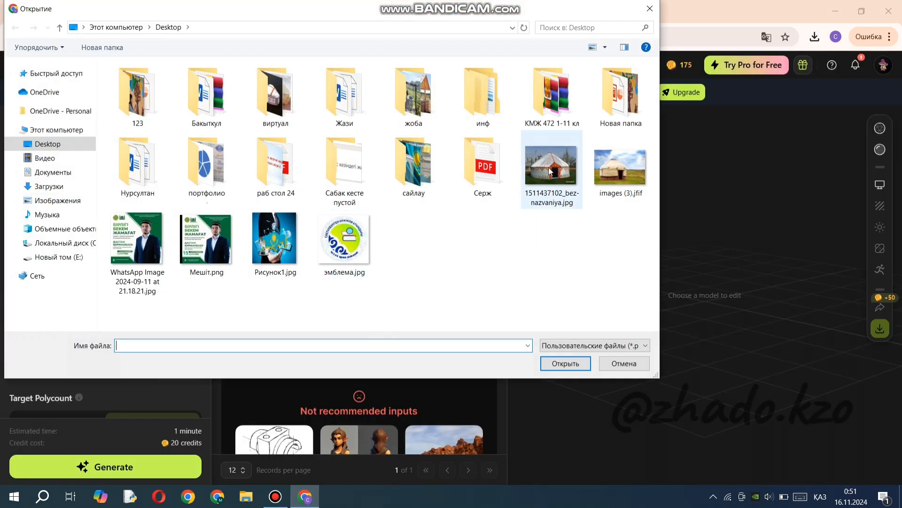
left_click(551, 172)
left_click(570, 364)
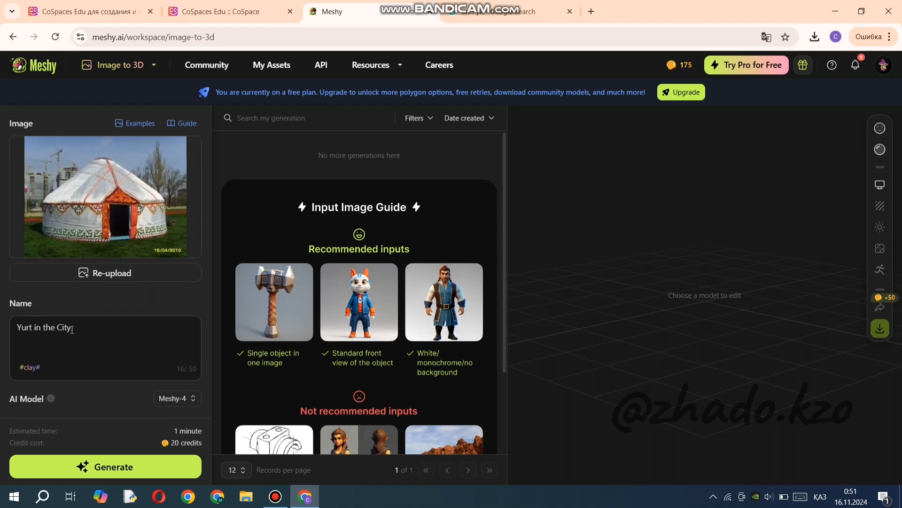
Generate a 3D model from the uploaded yurt image, keeping the preset name and generation settings.
scroll(74, 336, "down", 4)
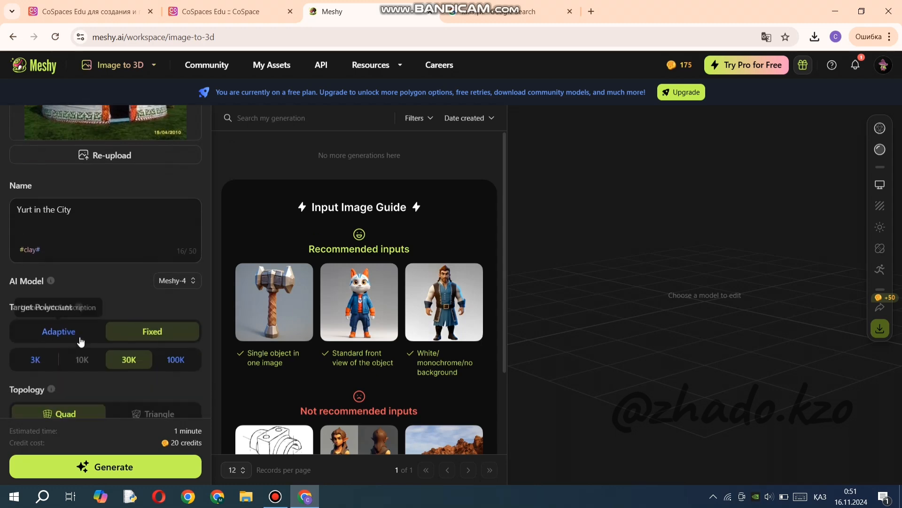
left_click(136, 470)
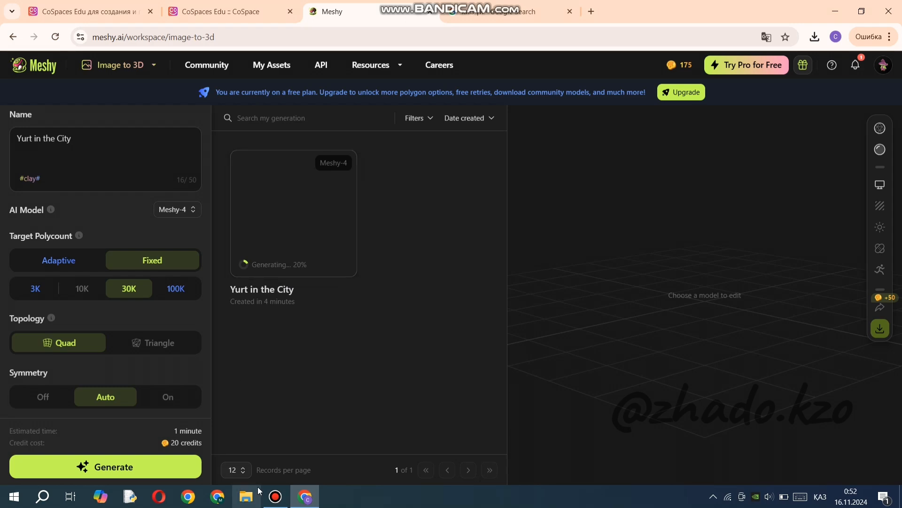
mouse_move(288, 484)
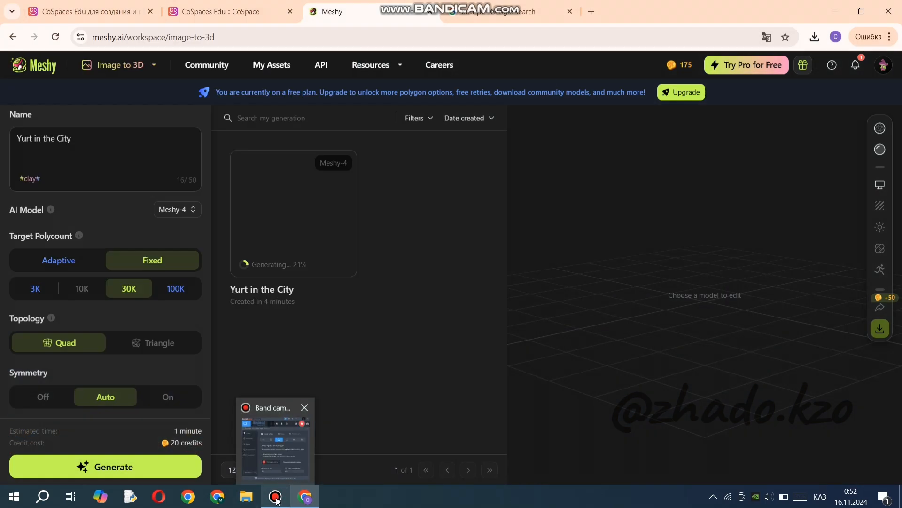
left_click(276, 497)
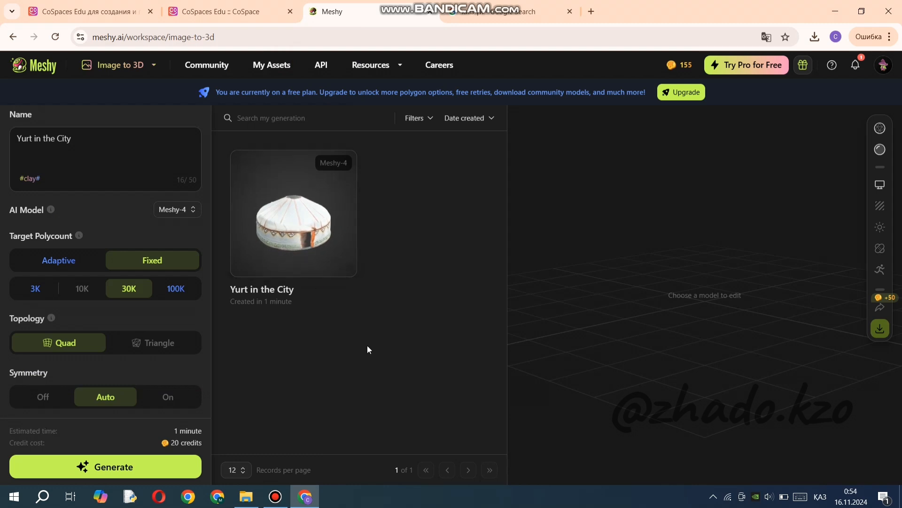
Open the generated yurt model, inspect it from another angle and download it in fbx format.
left_click(289, 237)
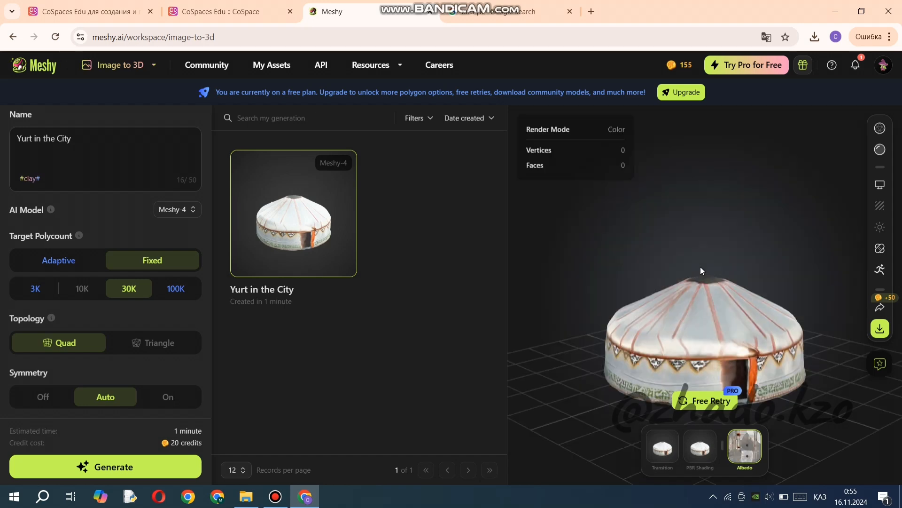
left_click_drag(773, 320, 703, 310)
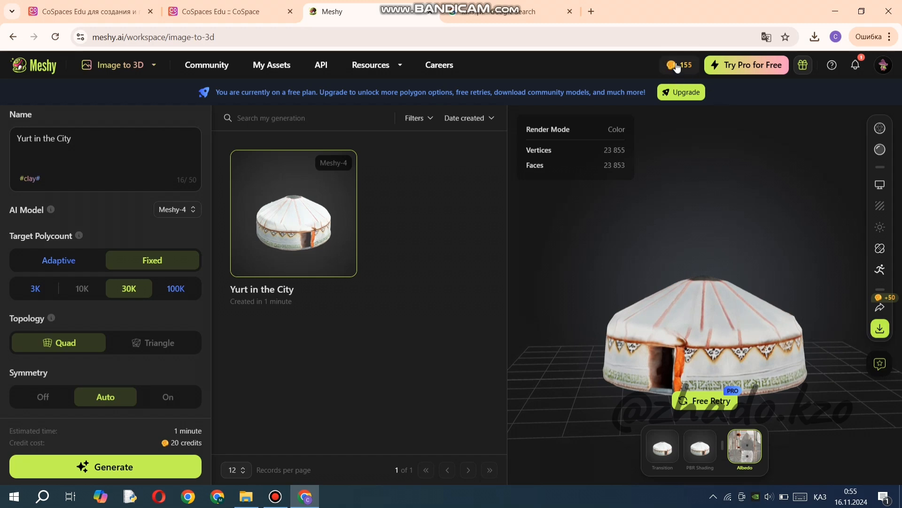
left_click(881, 328)
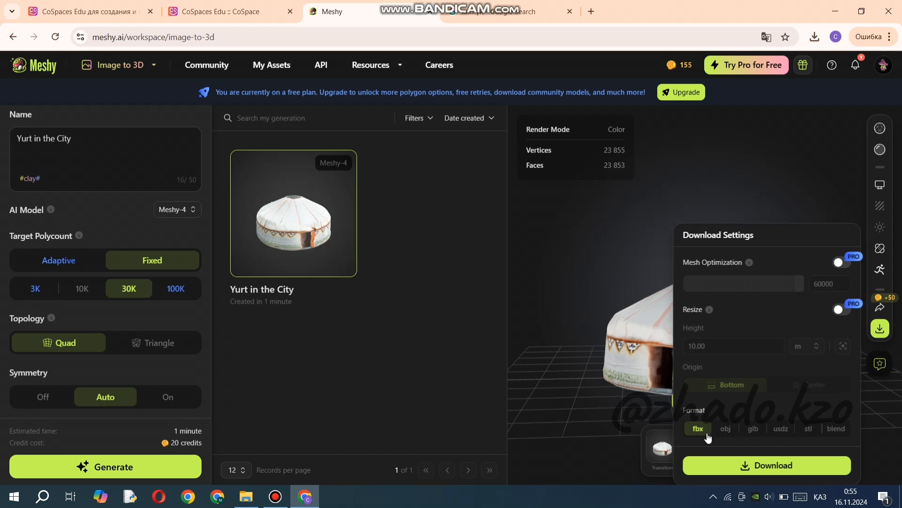
left_click(739, 469)
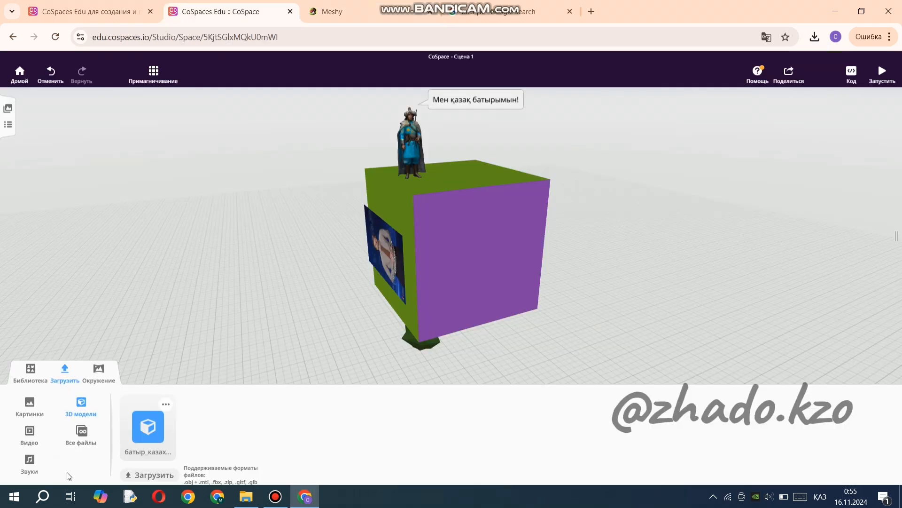
left_click(158, 476)
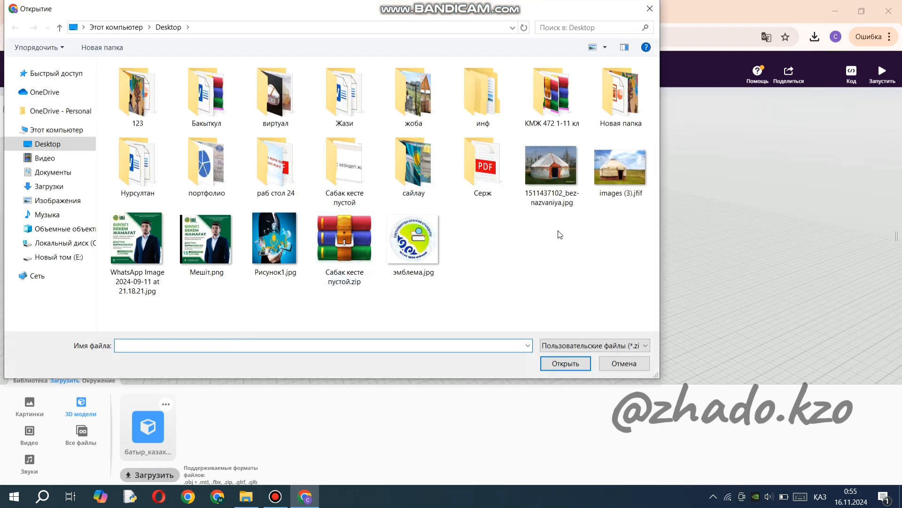
left_click(49, 186)
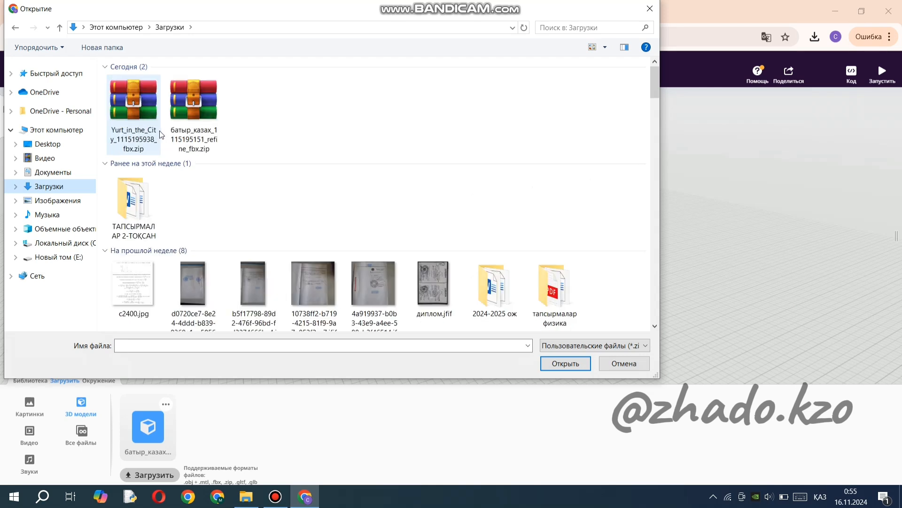
left_click(141, 124)
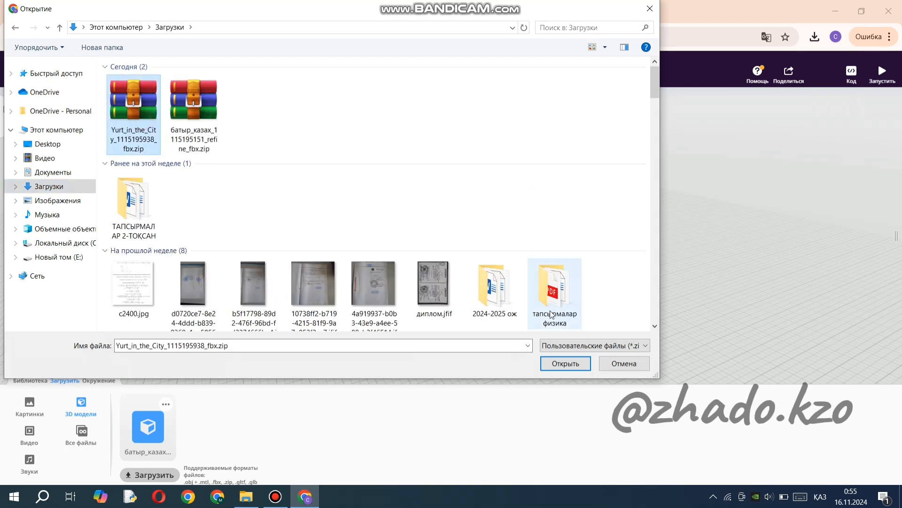
left_click(559, 364)
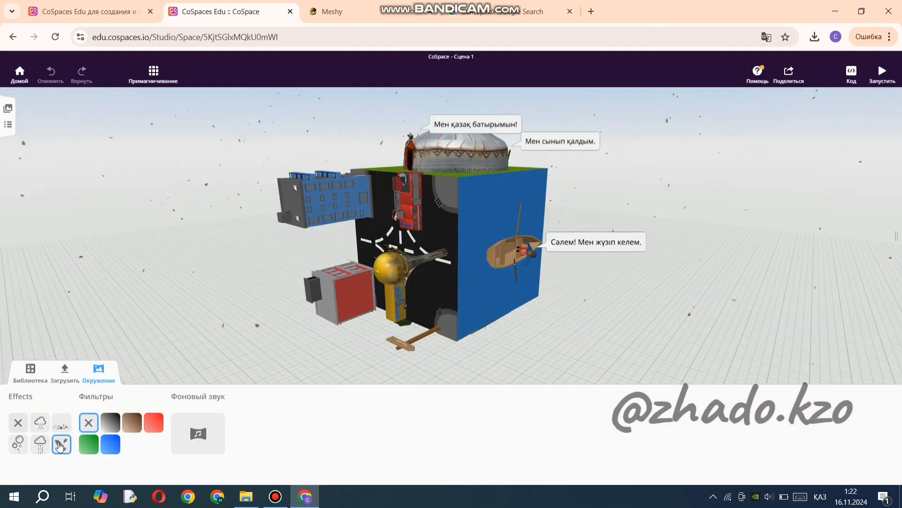
Try the rain and snow environment effects on the scene and view the cube from the side with the video.
left_click(40, 444)
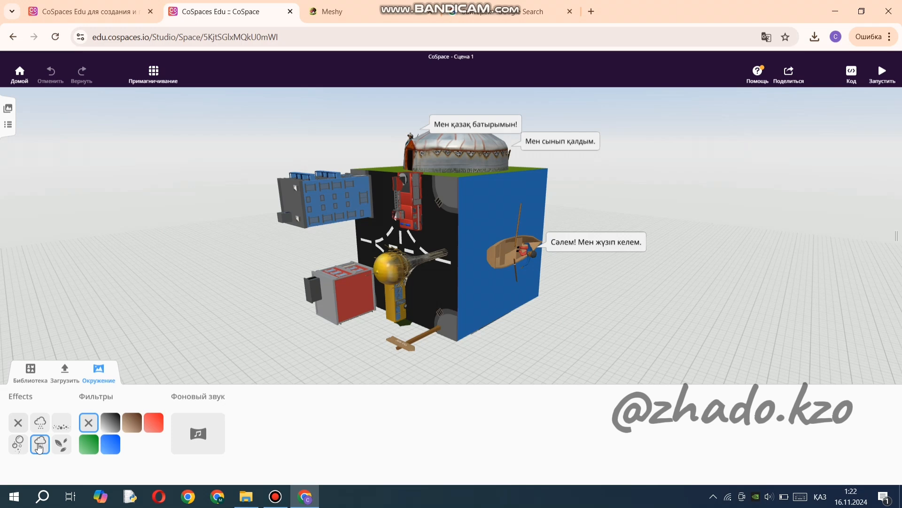
left_click(39, 422)
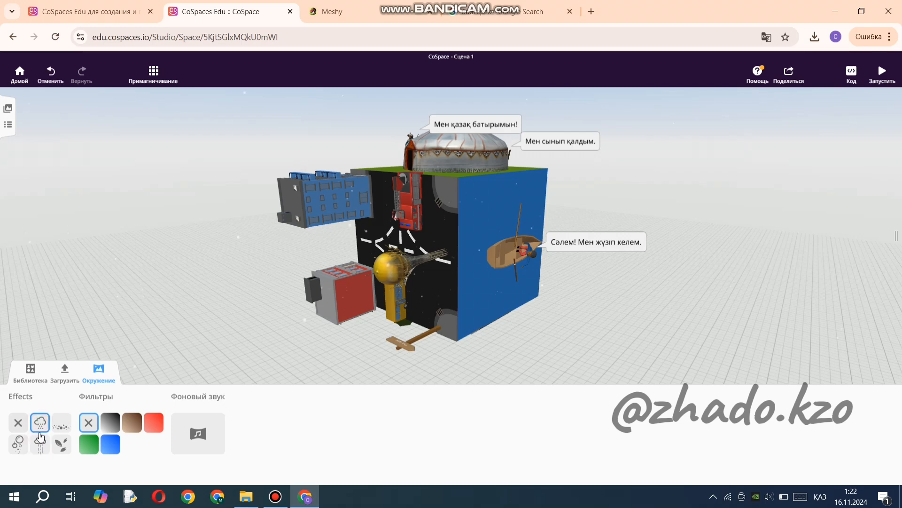
left_click(42, 442)
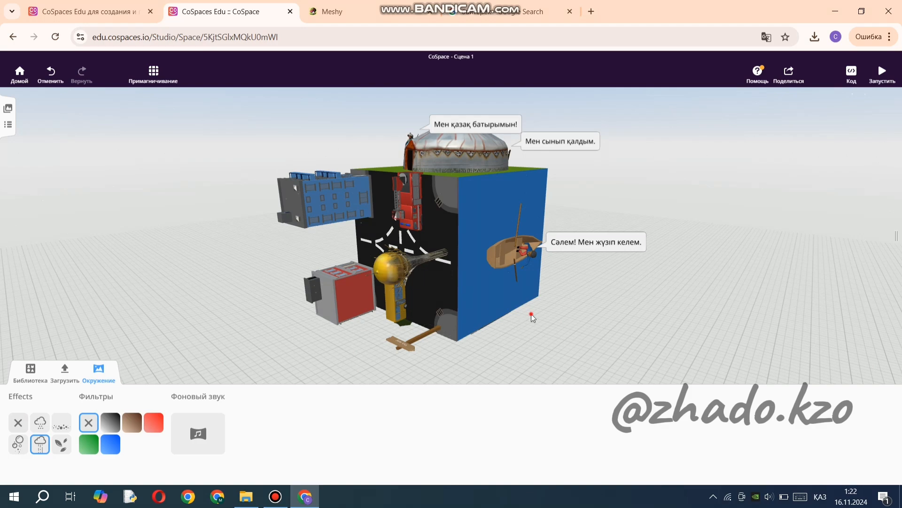
left_click_drag(532, 317, 369, 323)
left_click_drag(585, 347, 339, 334)
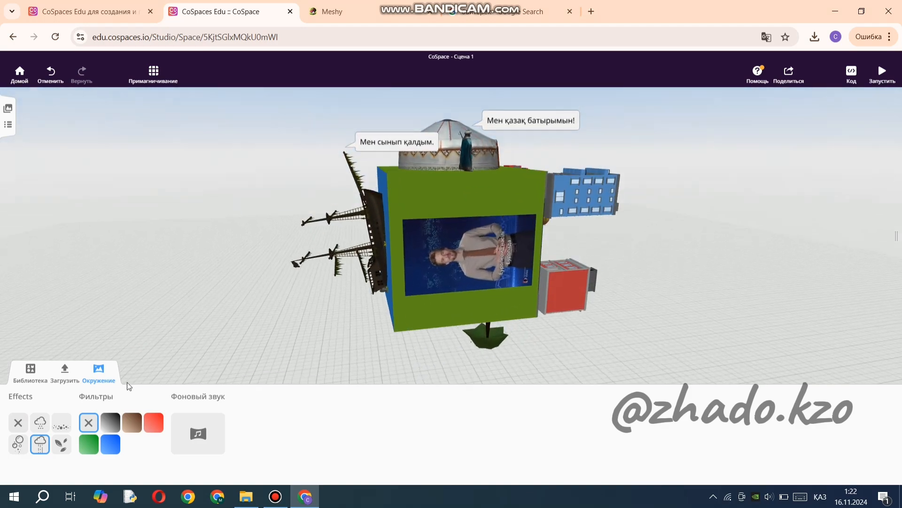
Preview the bubbles and rain effects, set the environment effect to falling leaves and close the environment settings.
left_click(17, 446)
left_click(39, 445)
left_click(61, 444)
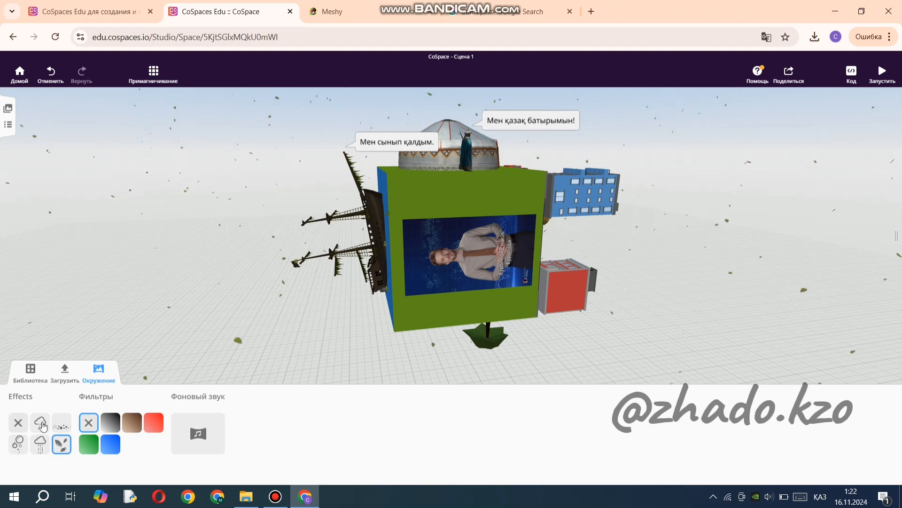
left_click(85, 373)
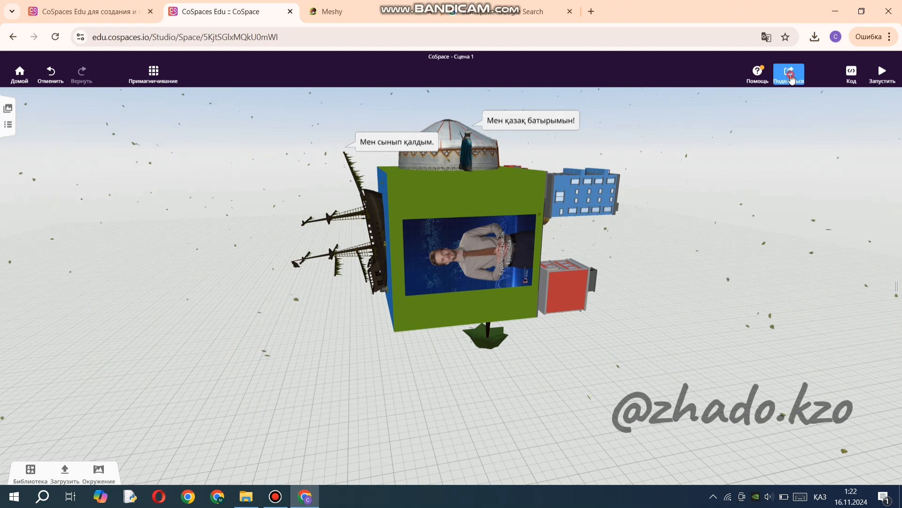
Share the project by link with the title 1234.
left_click(789, 73)
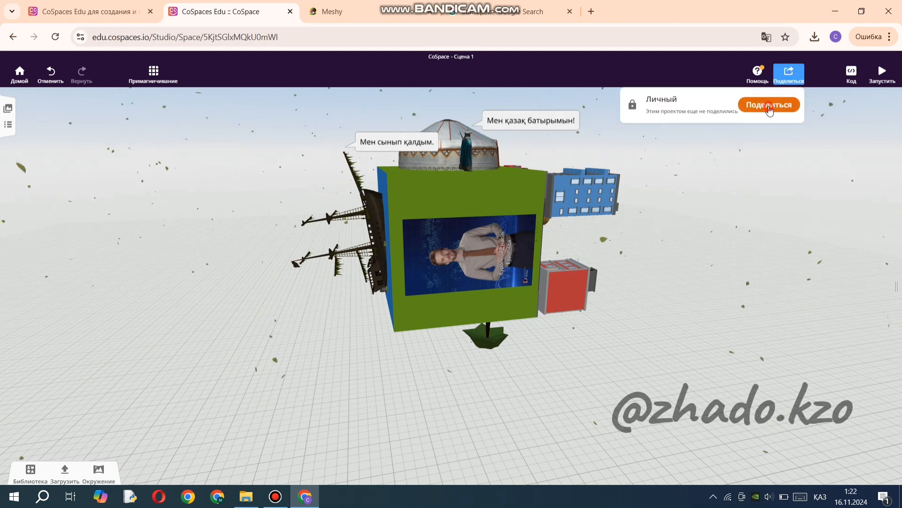
left_click(769, 107)
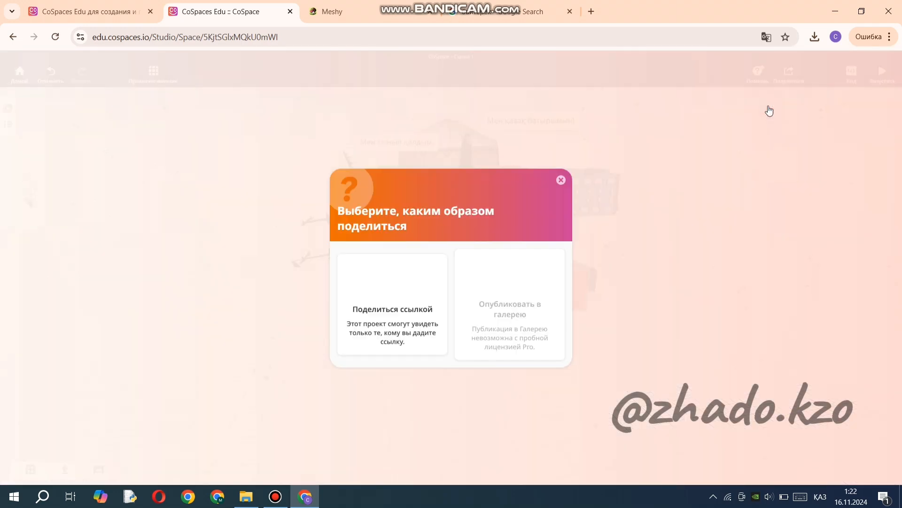
left_click(397, 324)
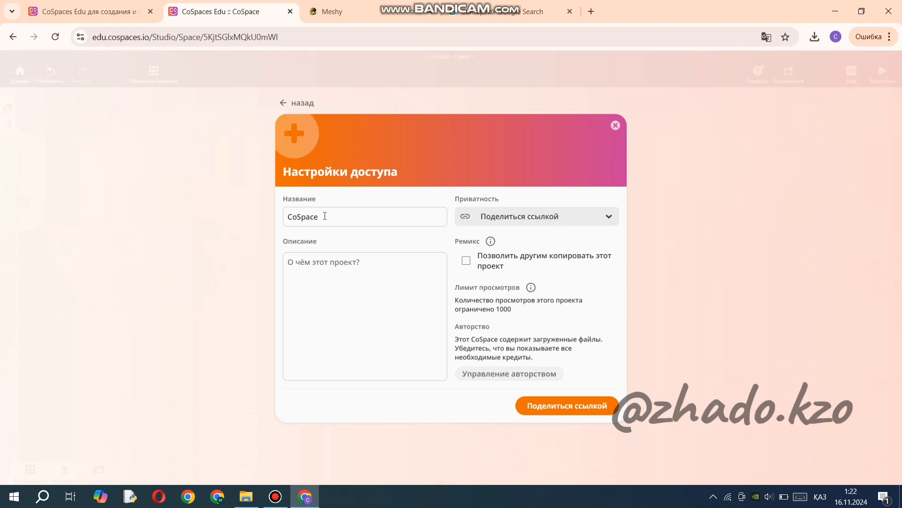
left_click_drag(325, 215, 268, 220)
type("12")
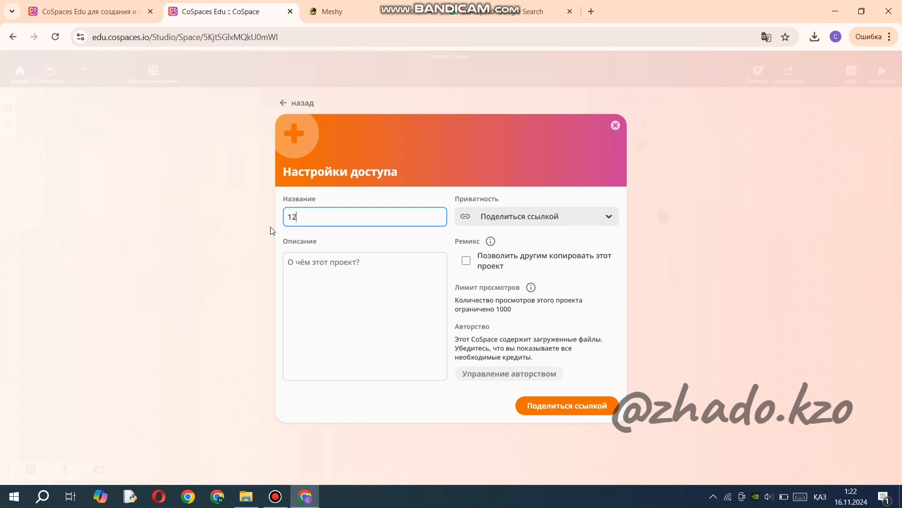
type("34")
left_click(568, 408)
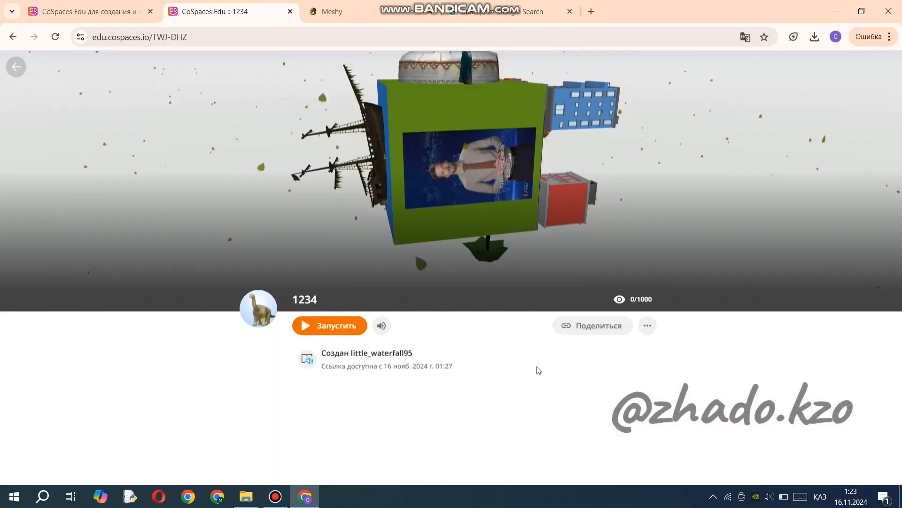
Display the sharing details of project 1234 with its QR code, share code and direct link.
left_click(646, 326)
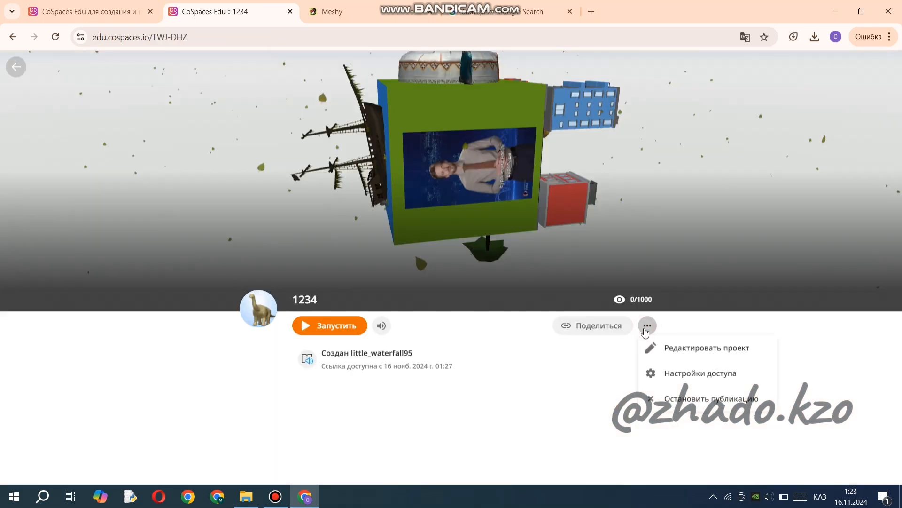
left_click(596, 327)
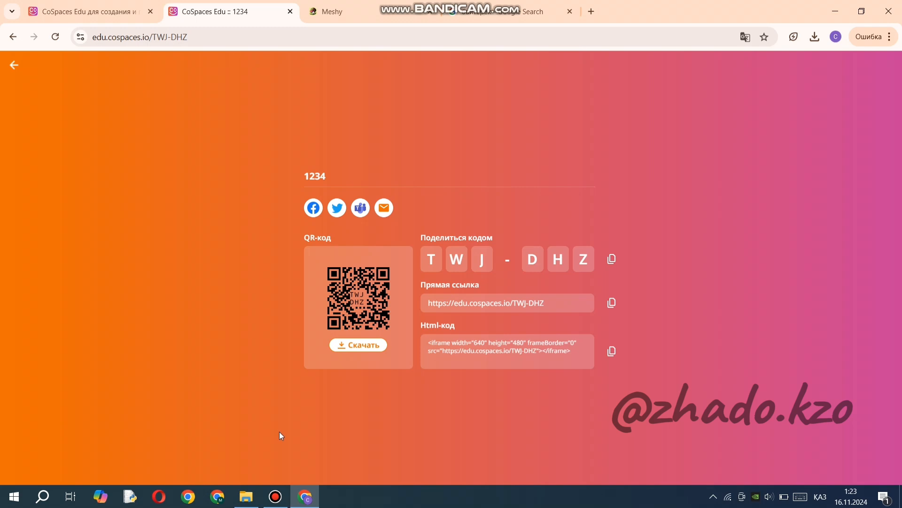
left_click(275, 496)
left_click(286, 58)
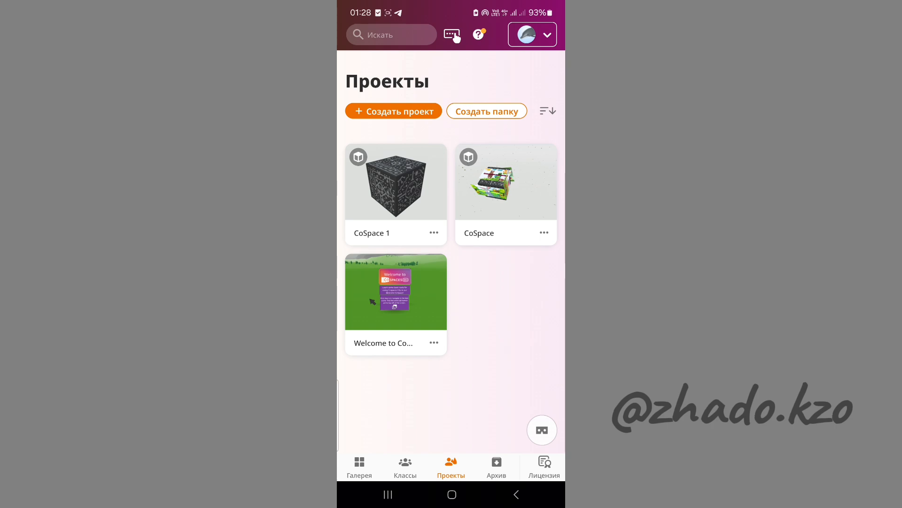
In the CoSpaces mobile app, open the shared project by scanning its QR code and accept the AR safety notice.
left_click(452, 35)
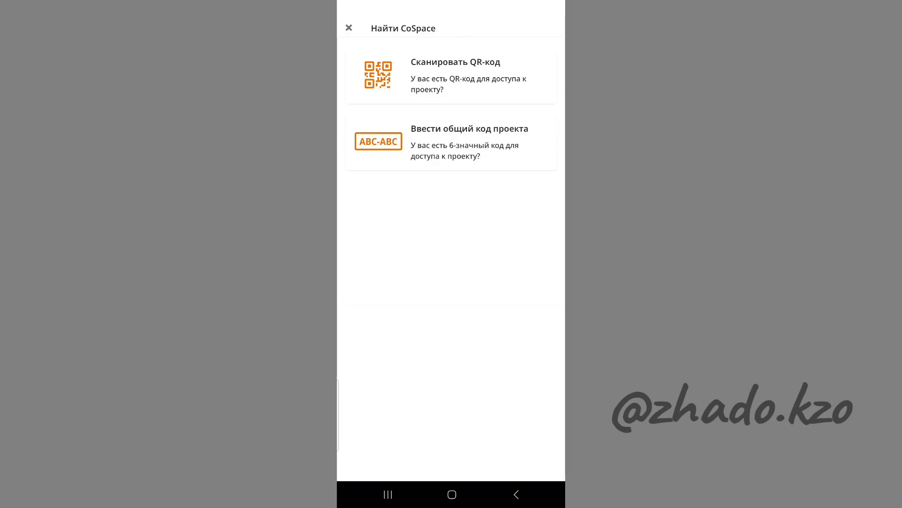
left_click(416, 80)
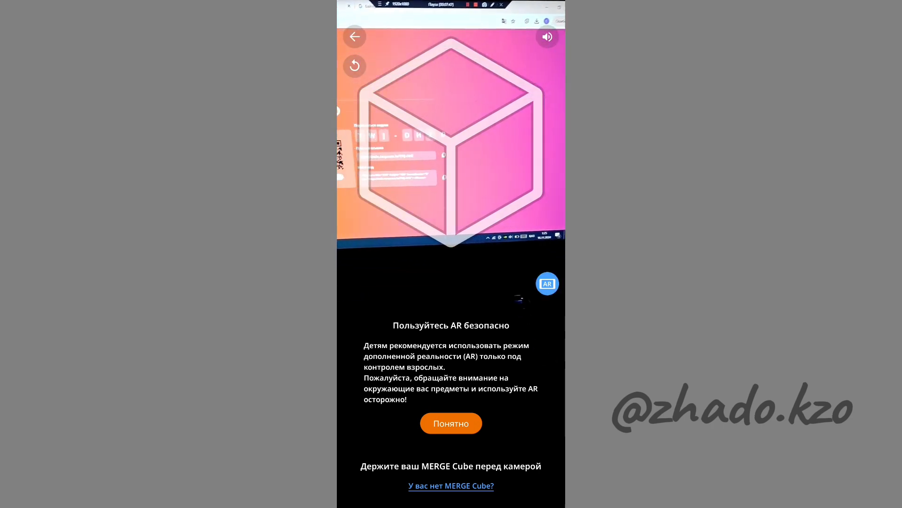
left_click(451, 423)
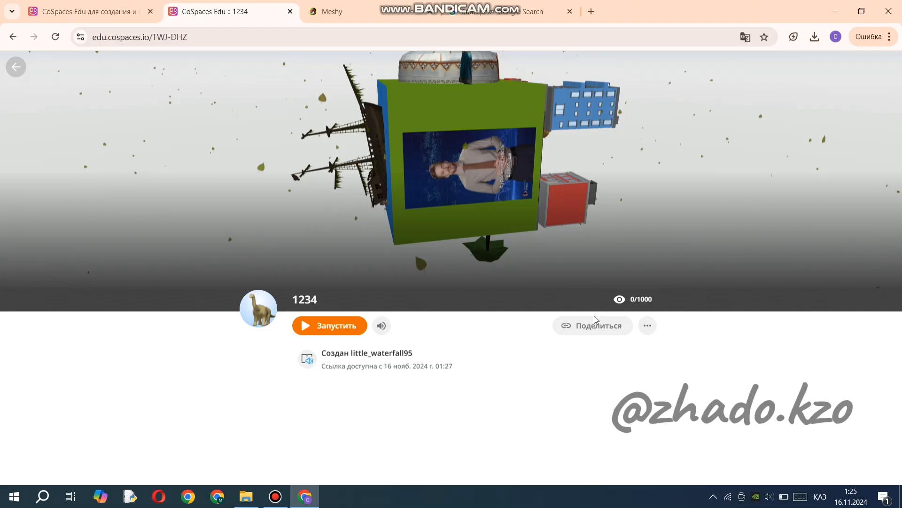
Return to the project page in the desktop browser and reopen its sharing details.
left_click(594, 323)
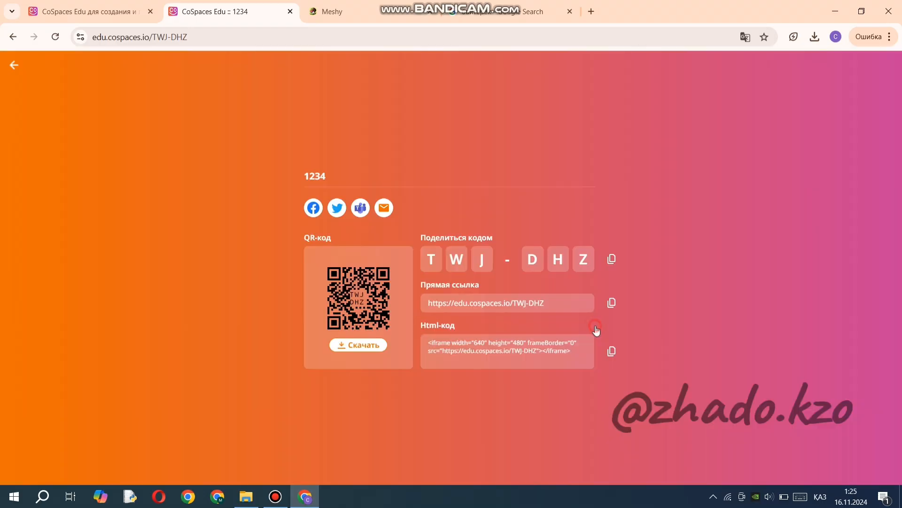
Leave the sharing details, play project 1234 in the browser and raise the computer's speaker volume.
left_click(697, 266)
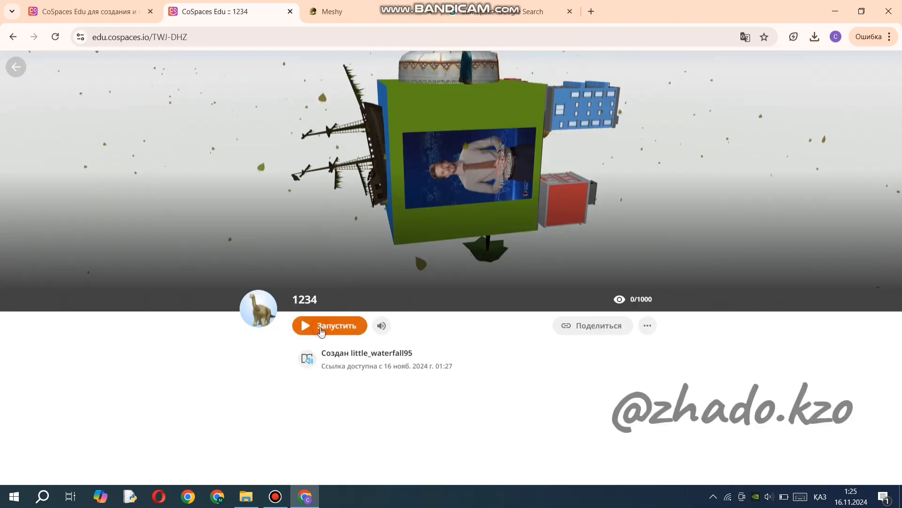
left_click(325, 323)
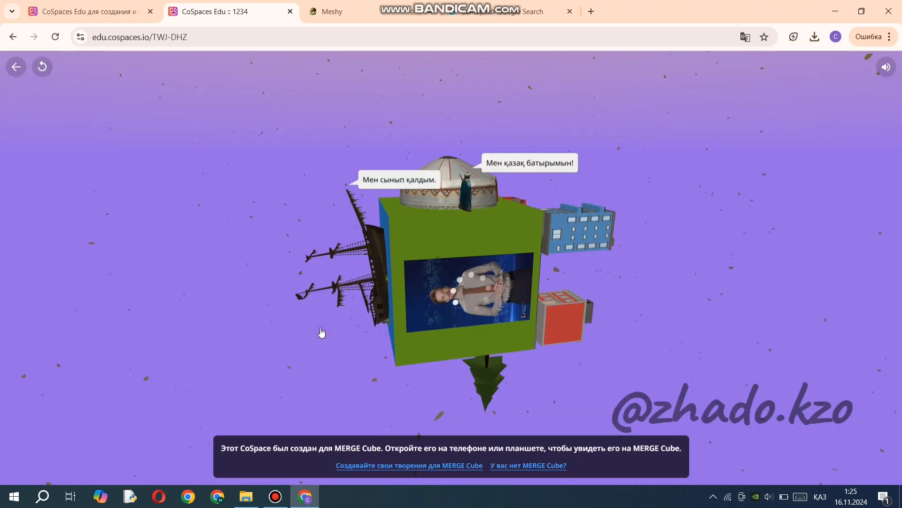
left_click(772, 495)
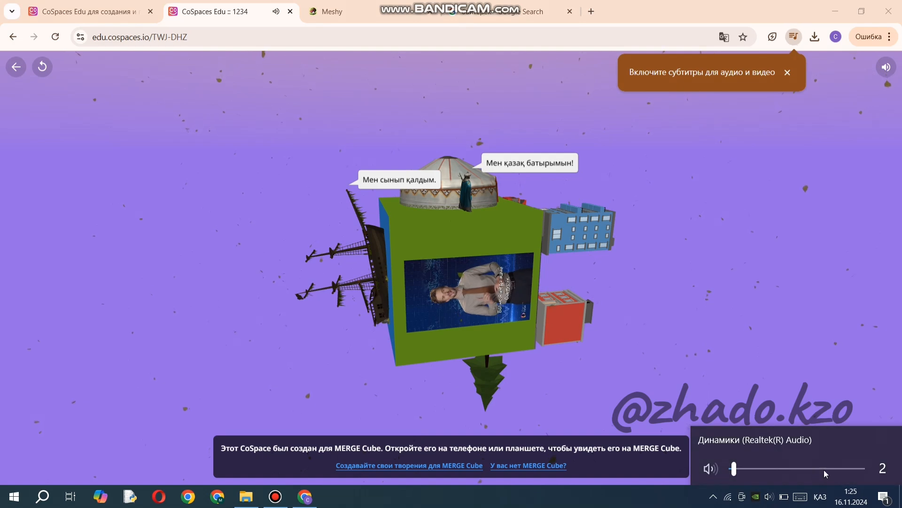
left_click(825, 470)
left_click(738, 369)
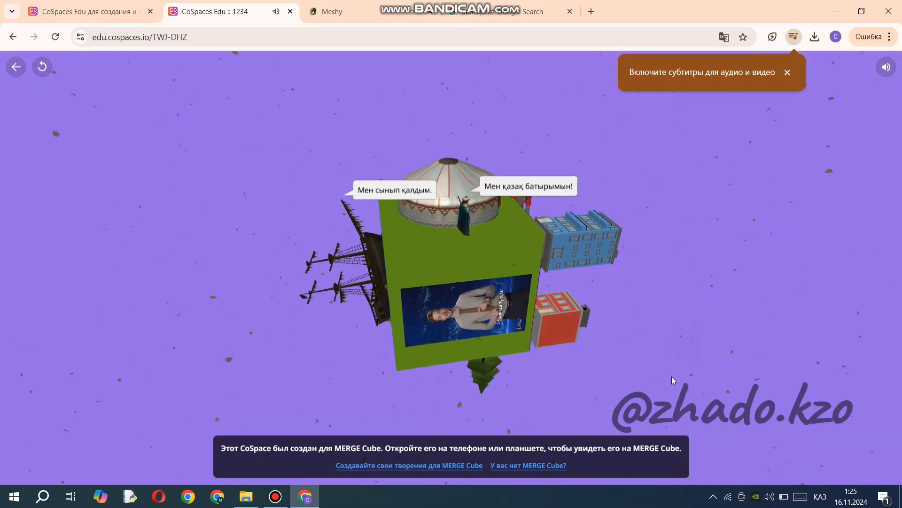
Rotate the running MERGE Cube scene to examine the models, speech bubbles and video on its different faces.
left_click_drag(608, 146, 643, 160)
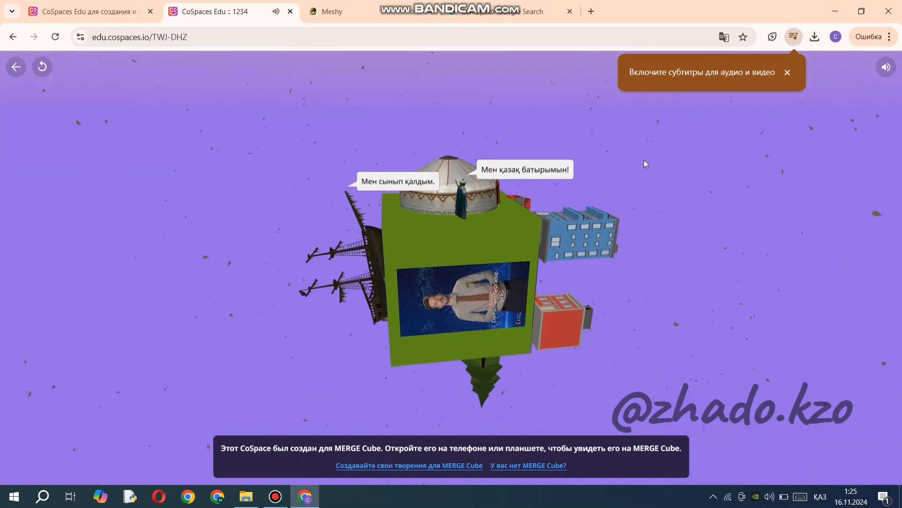
left_click_drag(670, 359, 551, 411)
left_click_drag(628, 329, 562, 297)
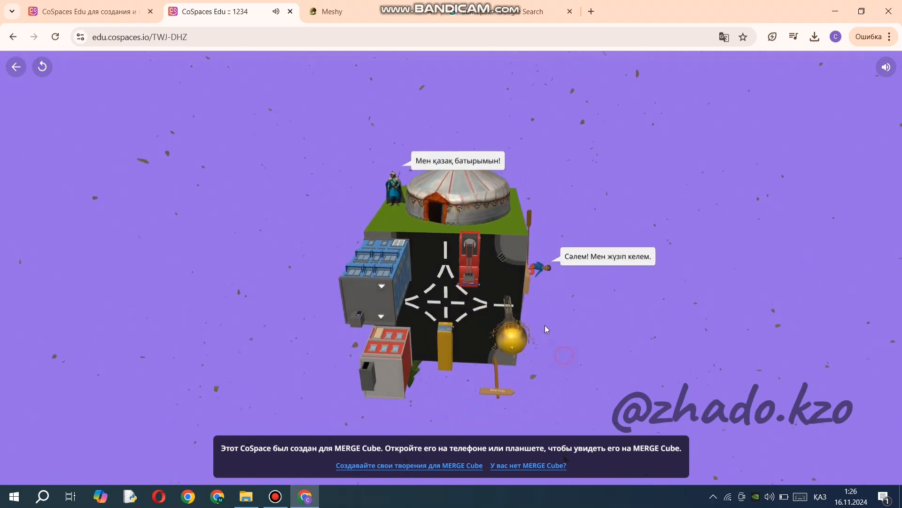
left_click_drag(545, 326, 539, 275)
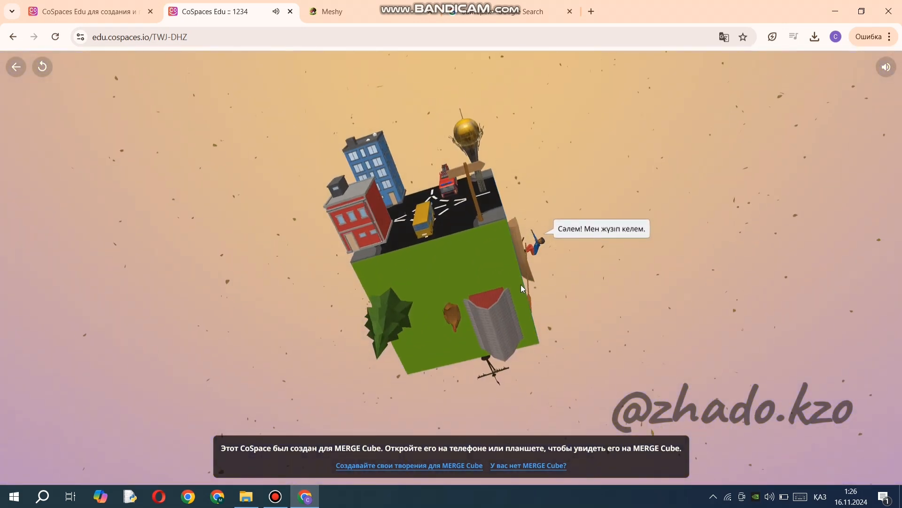